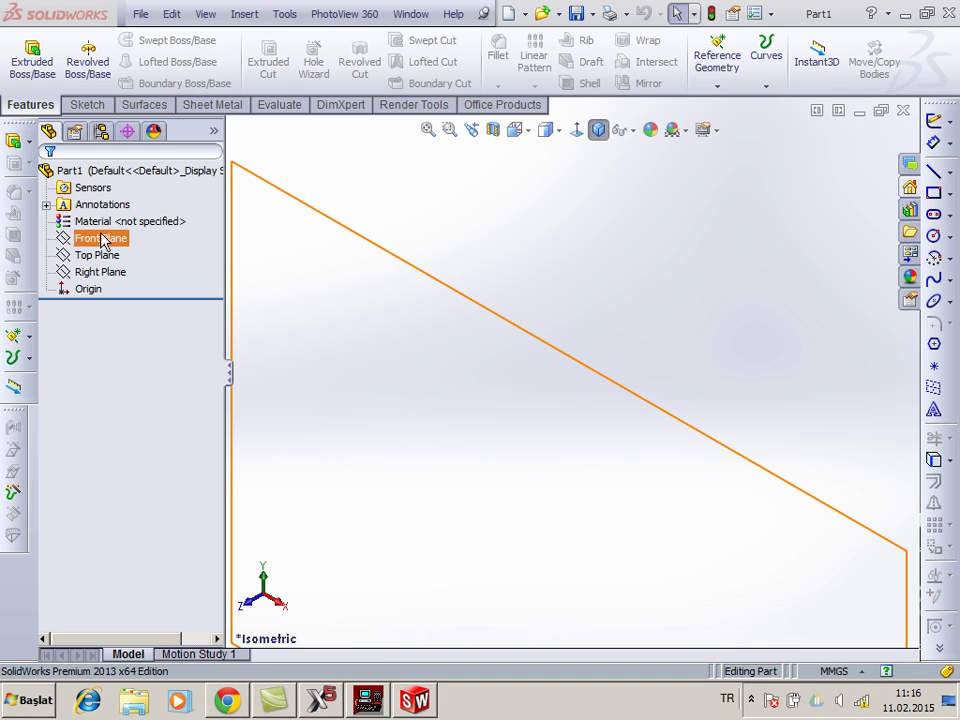
# - View the Front Plane face-on and start Sketch1 with the Line tool
pyautogui.click(182, 206)
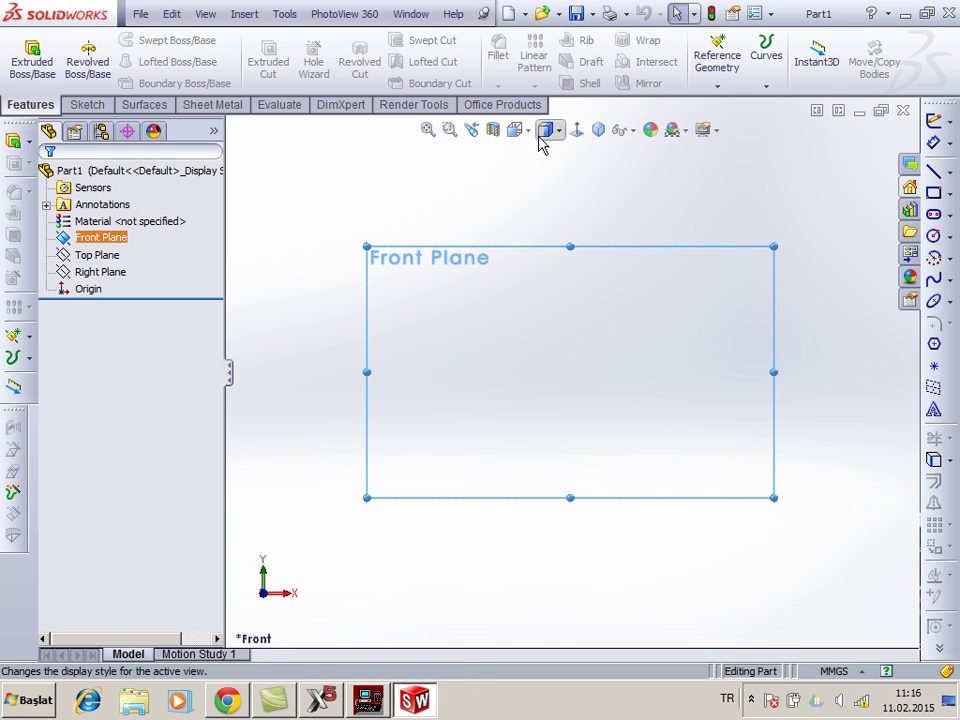
pyautogui.click(950, 174)
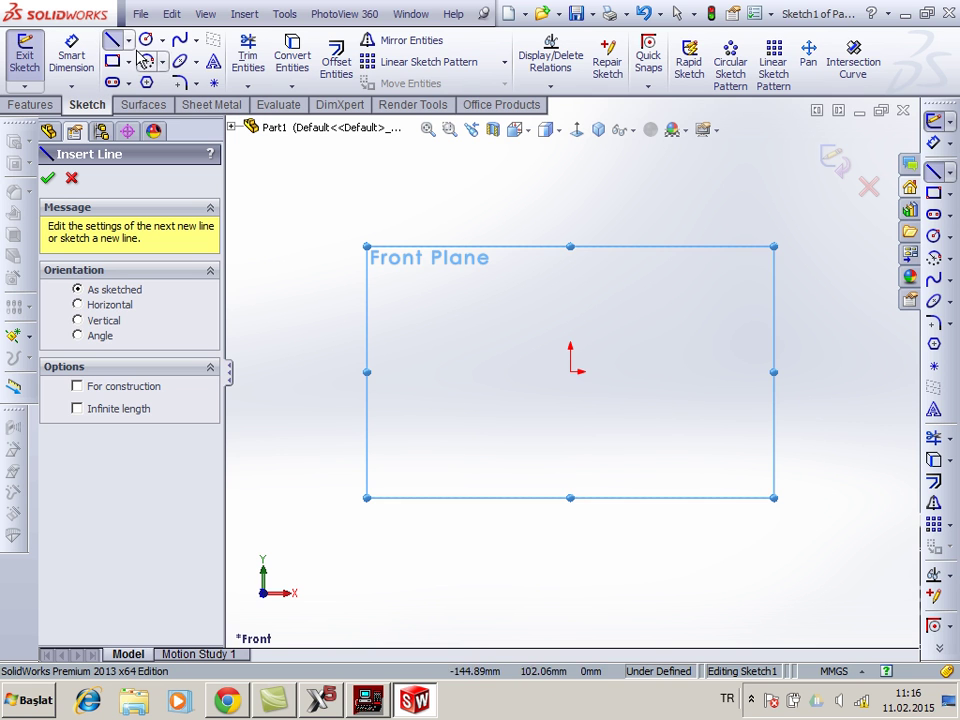
# - Draw a horizontal line left from the origin and make it construction geometry
pyautogui.click(571, 373)
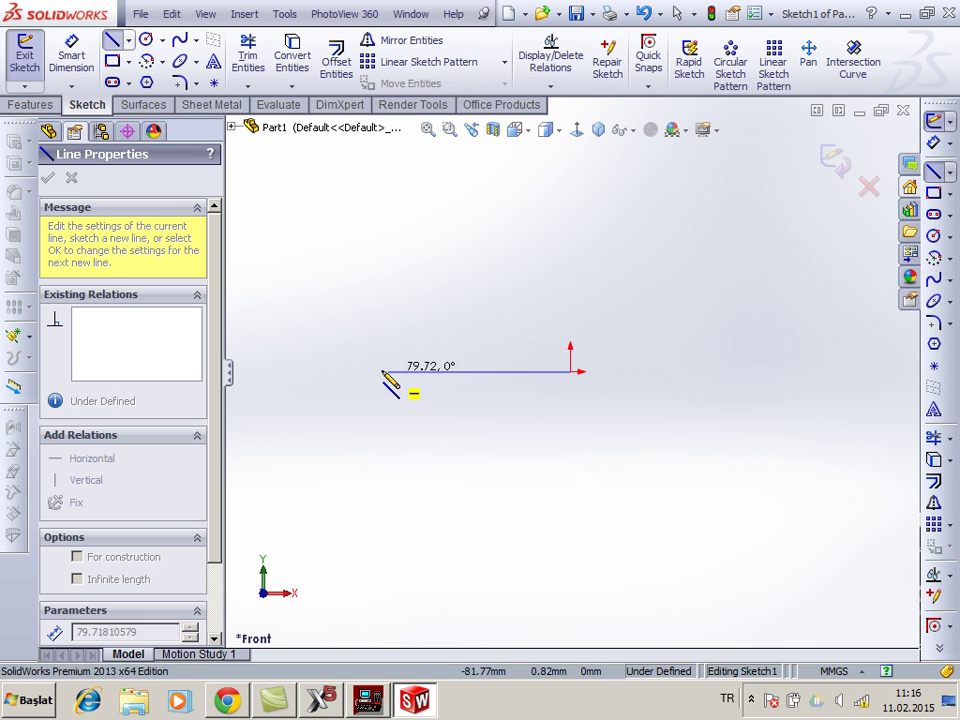
pyautogui.doubleClick(300, 372)
pyautogui.press('Escape')
pyautogui.click(399, 373)
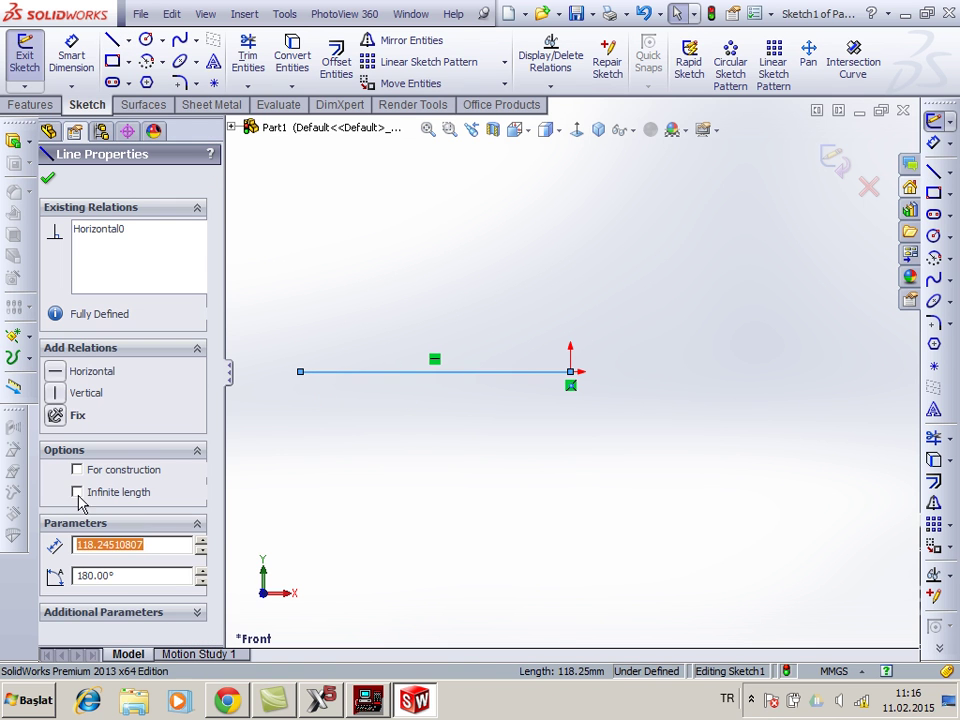
pyautogui.click(77, 469)
pyautogui.click(48, 131)
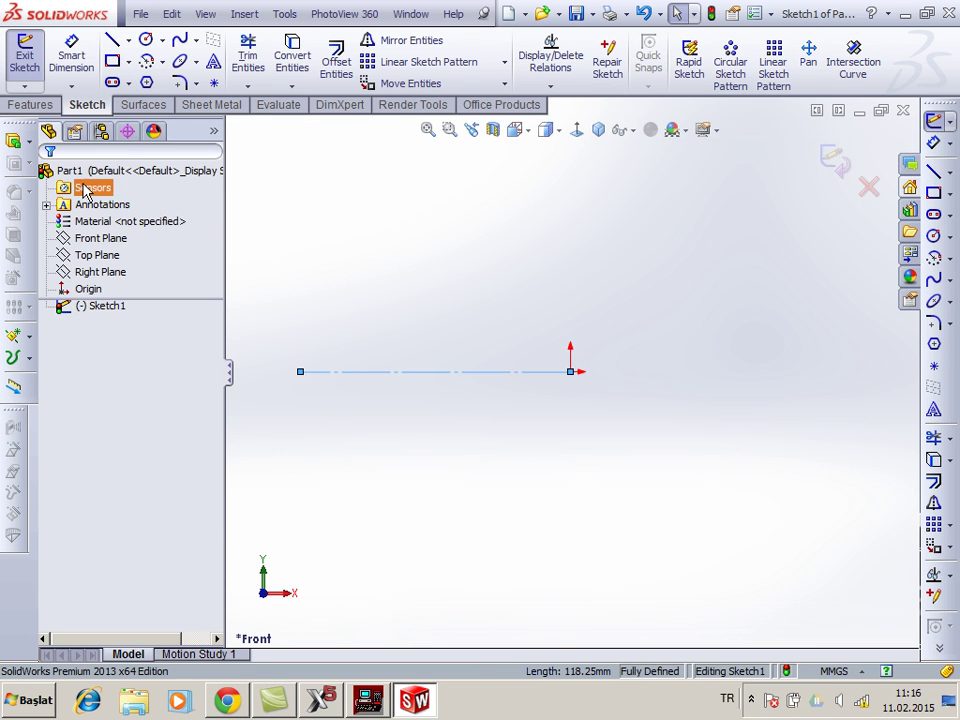
# - Dimension the centerline and change its length from 118.245 to 100 mm
pyautogui.click(72, 50)
pyautogui.click(500, 373)
pyautogui.click(480, 448)
pyautogui.press('Return')
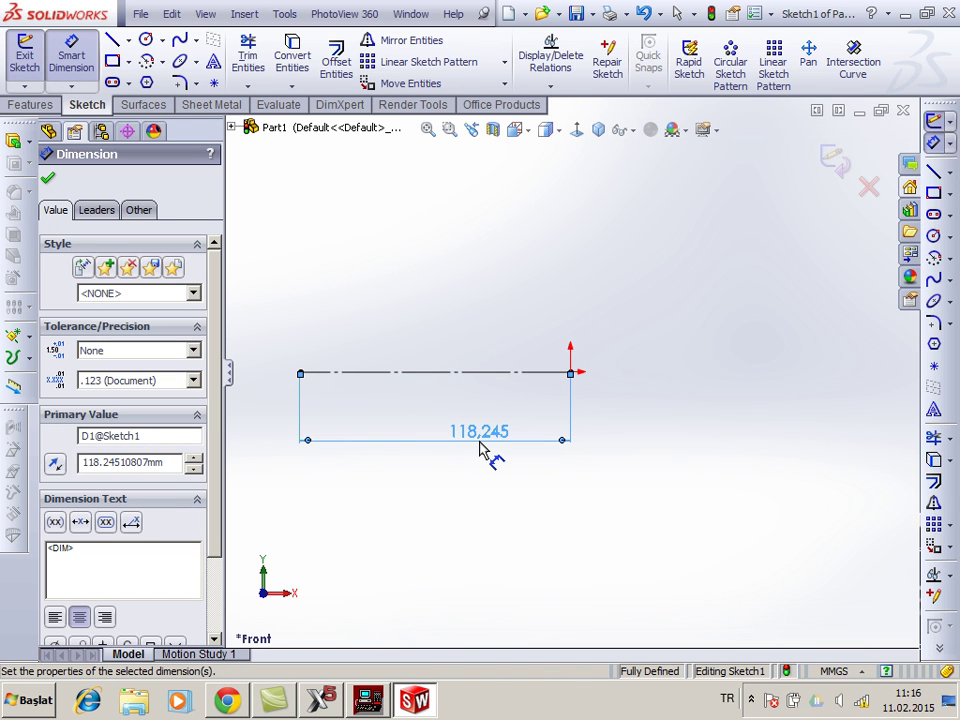
pyautogui.doubleClick(478, 437)
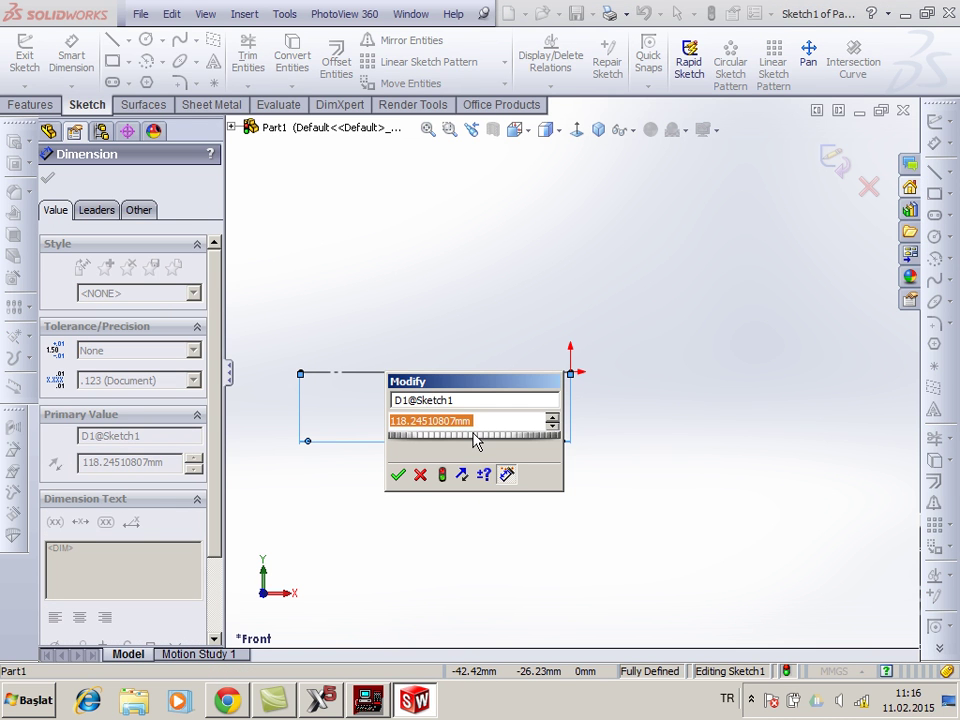
pyautogui.press('End')
pyautogui.press('BackSpace')
pyautogui.press('BackSpace')
pyautogui.press('BackSpace')
pyautogui.press('BackSpace')
pyautogui.press('BackSpace')
pyautogui.press('BackSpace')
pyautogui.write('100')
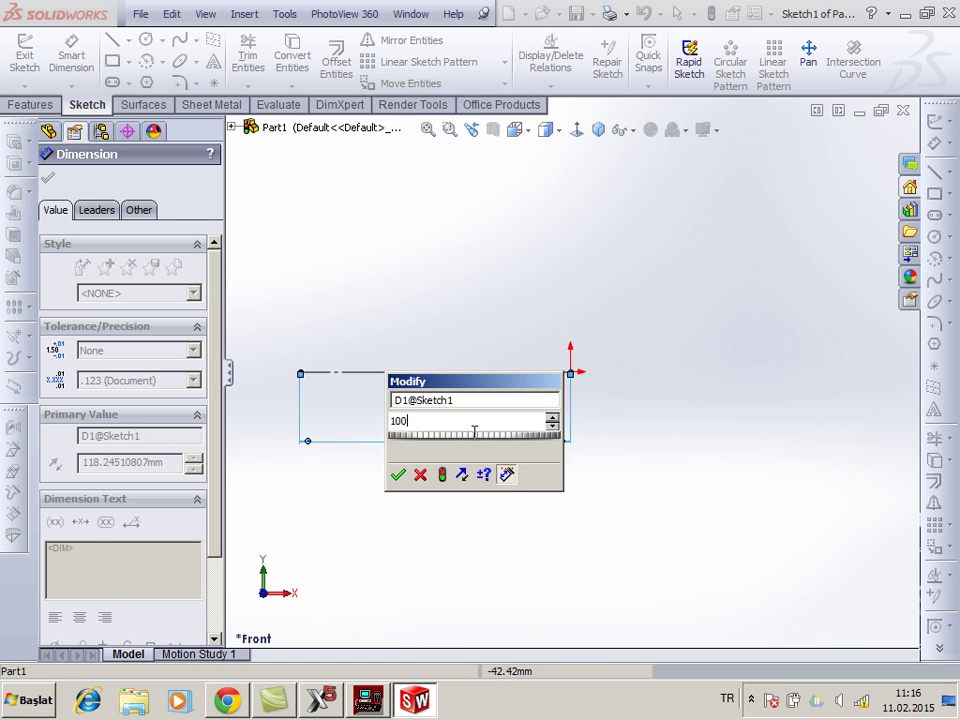
pyautogui.press('Return')
pyautogui.click(617, 325)
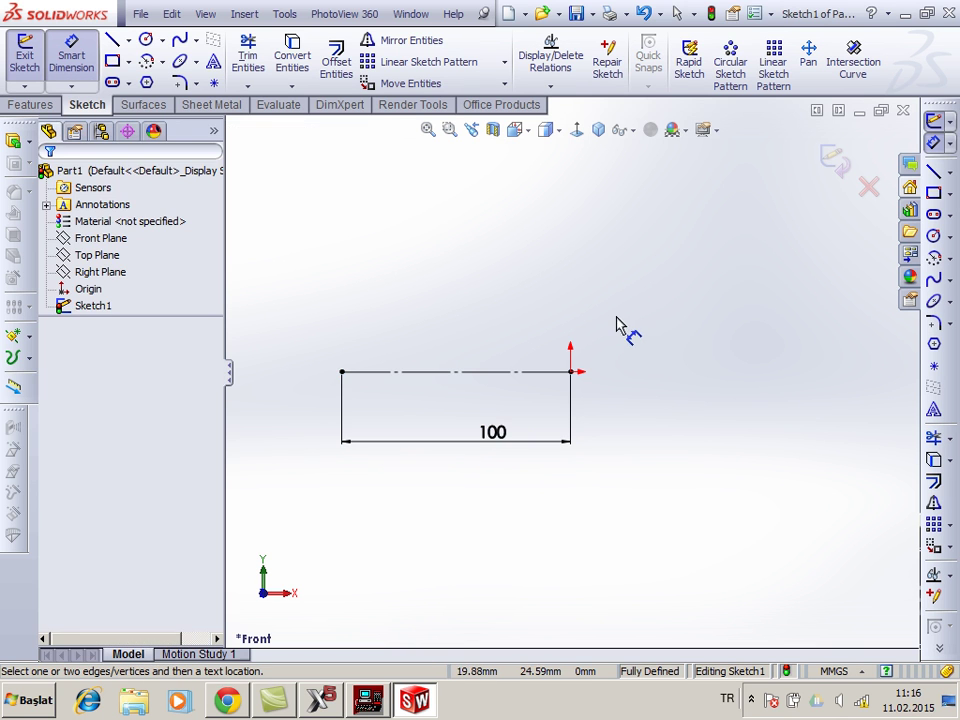
# - Draw the profile's right flat section, taper and step up from the centerline's right end
pyautogui.click(112, 39)
pyautogui.scroll(-3, 309, 316)
pyautogui.click(823, 438)
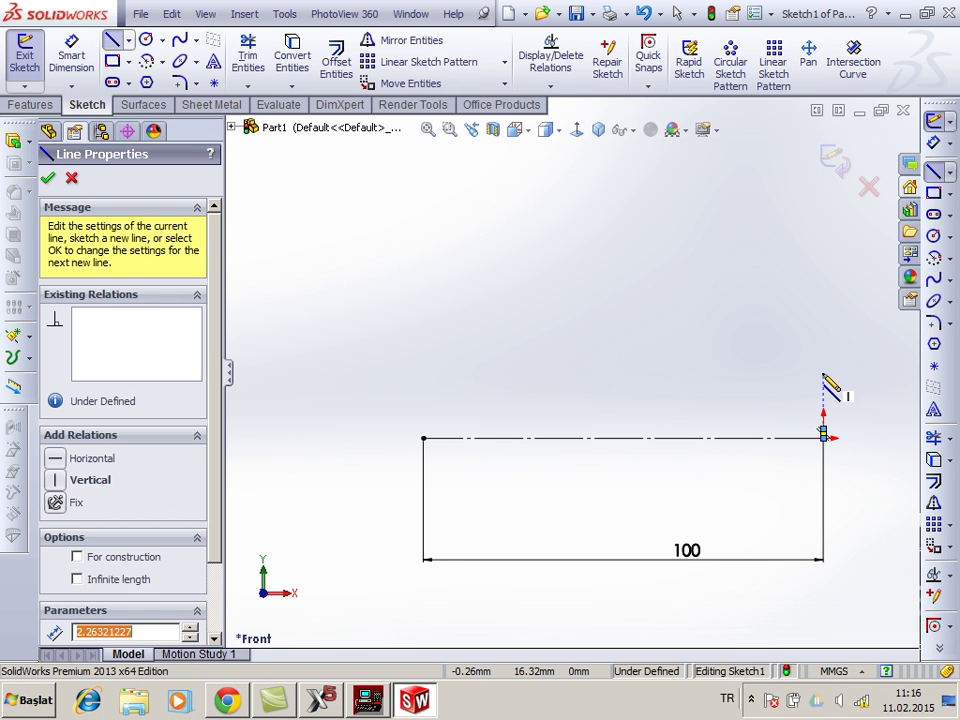
pyautogui.click(709, 382)
pyautogui.click(518, 346)
pyautogui.click(451, 308)
# - Finish the left drop and shoulder, closing the profile at the centerline's left end
pyautogui.click(451, 382)
pyautogui.click(423, 382)
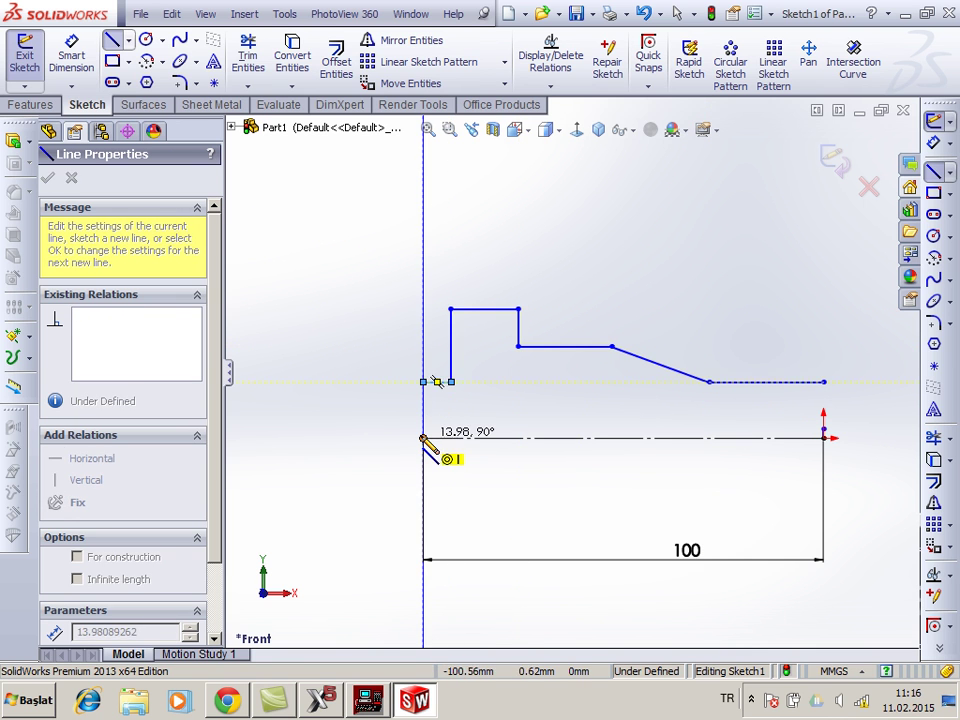
pyautogui.click(423, 438)
pyautogui.rightClick(423, 438)
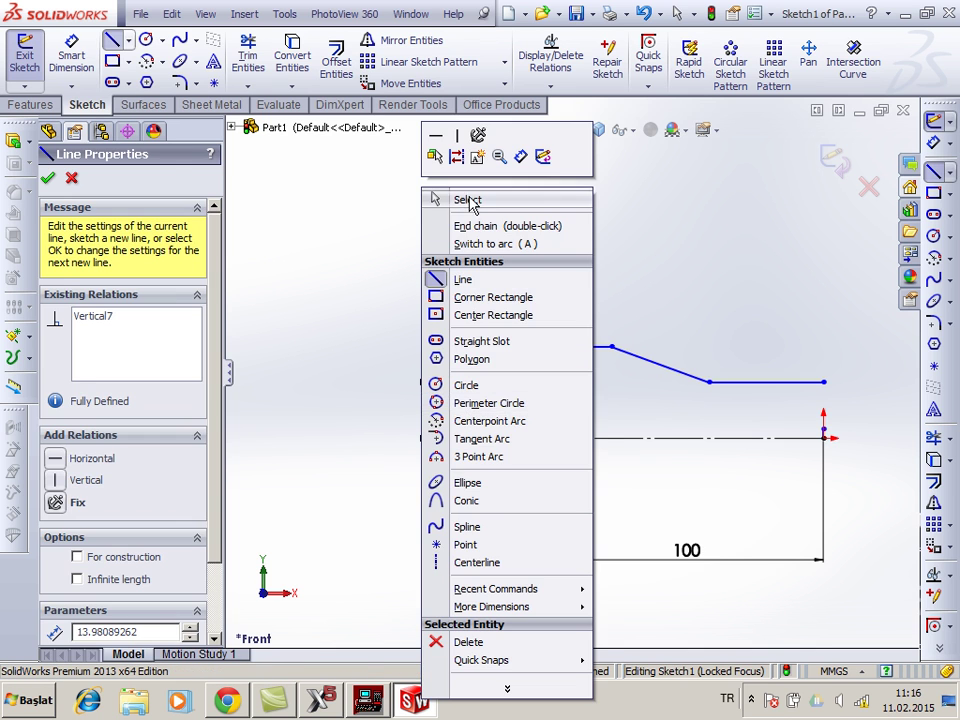
pyautogui.click(468, 201)
pyautogui.click(823, 400)
pyautogui.click(540, 225)
pyautogui.click(71, 55)
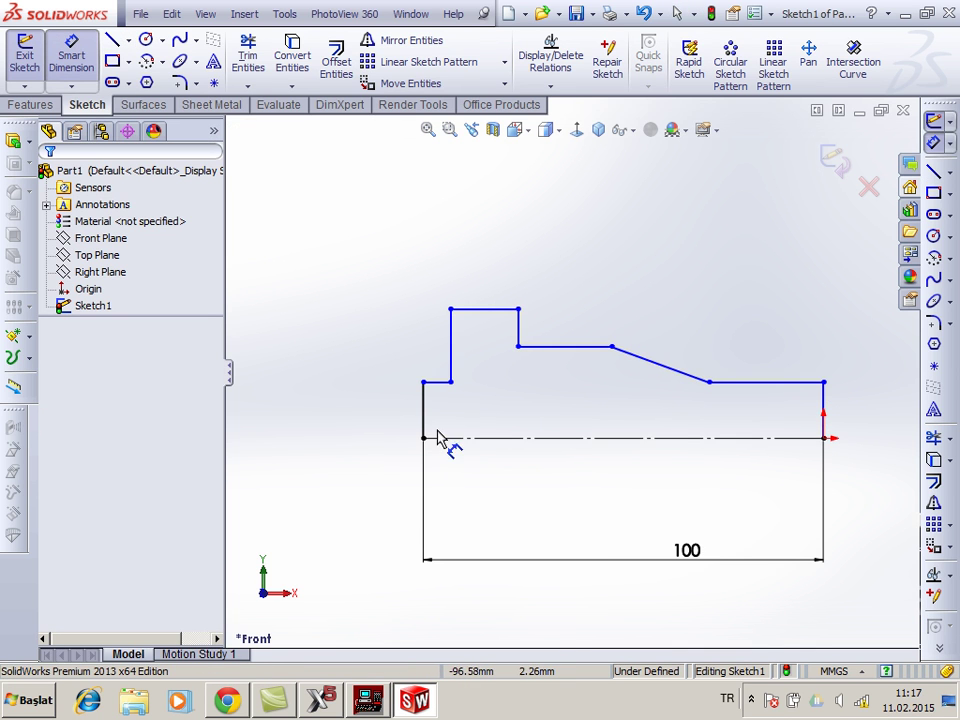
# - Dimension the left end height to 15 mm and the right end height to 10 mm
pyautogui.click(423, 415)
pyautogui.click(388, 408)
pyautogui.write('15')
pyautogui.press('Return')
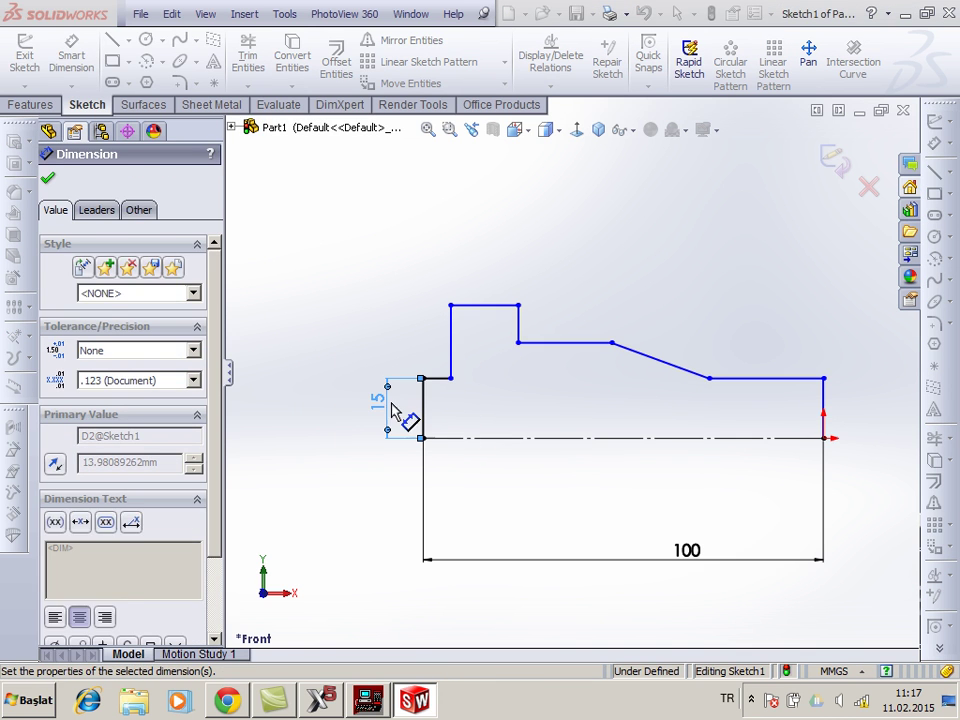
pyautogui.click(824, 405)
pyautogui.click(843, 404)
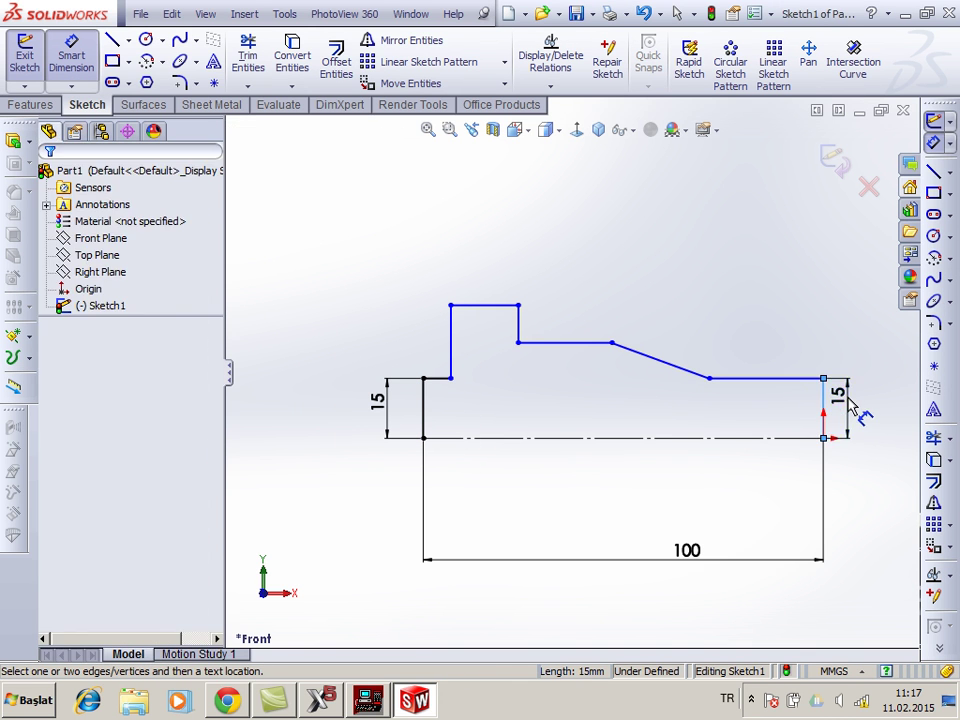
pyautogui.write('10')
pyautogui.press('Return')
# - Set the right and middle flat section lengths to 25 mm each
pyautogui.click(765, 400)
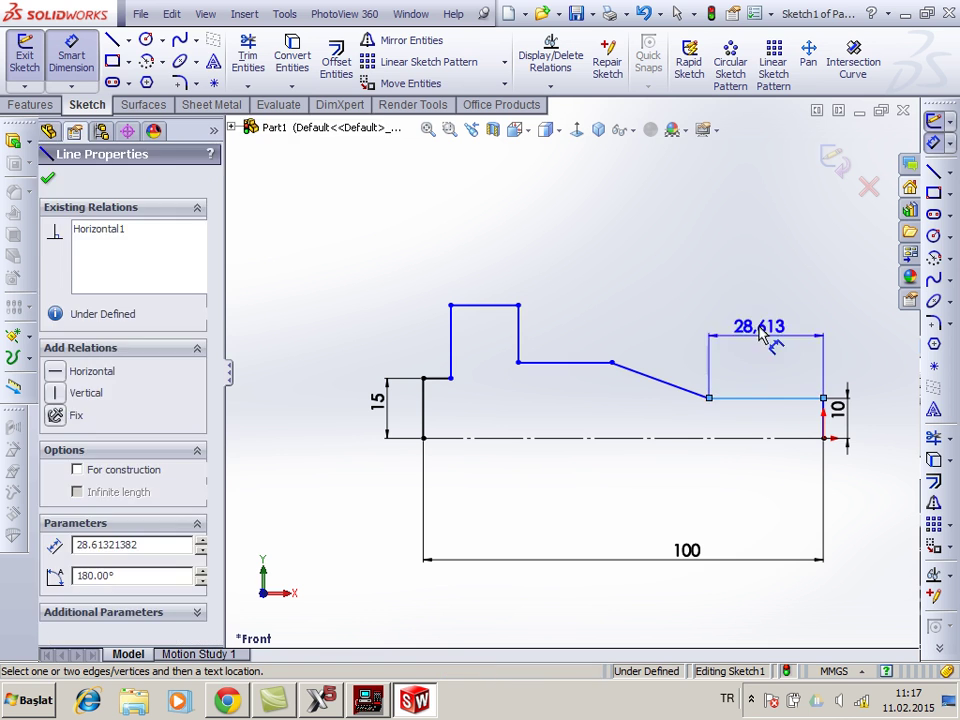
pyautogui.click(765, 292)
pyautogui.write('25')
pyautogui.press('Return')
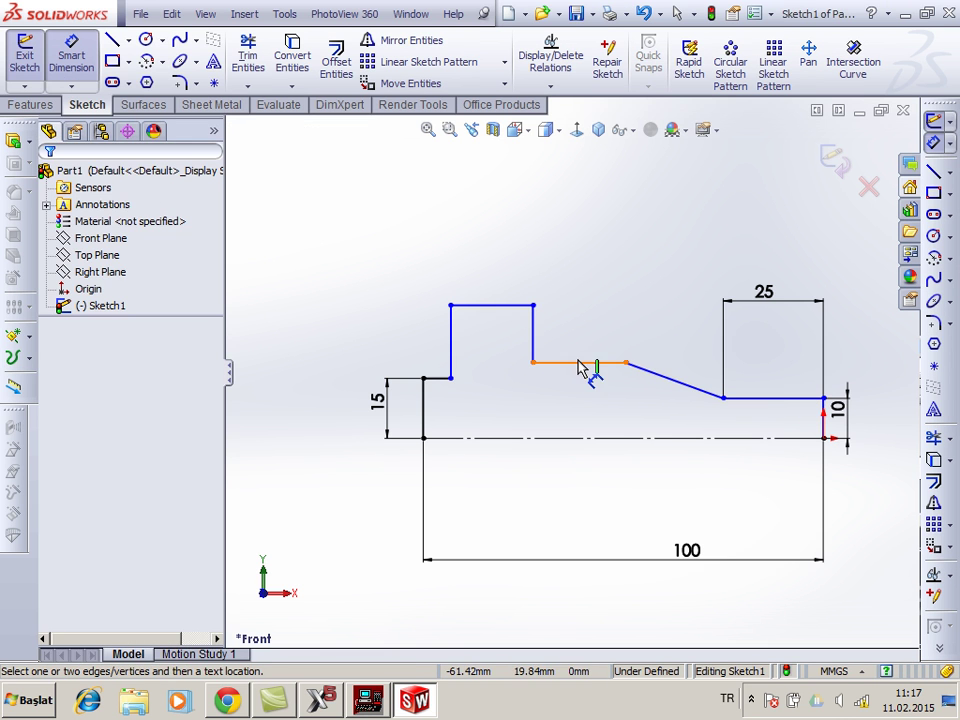
pyautogui.click(583, 362)
pyautogui.click(574, 252)
pyautogui.write('25')
pyautogui.press('Return')
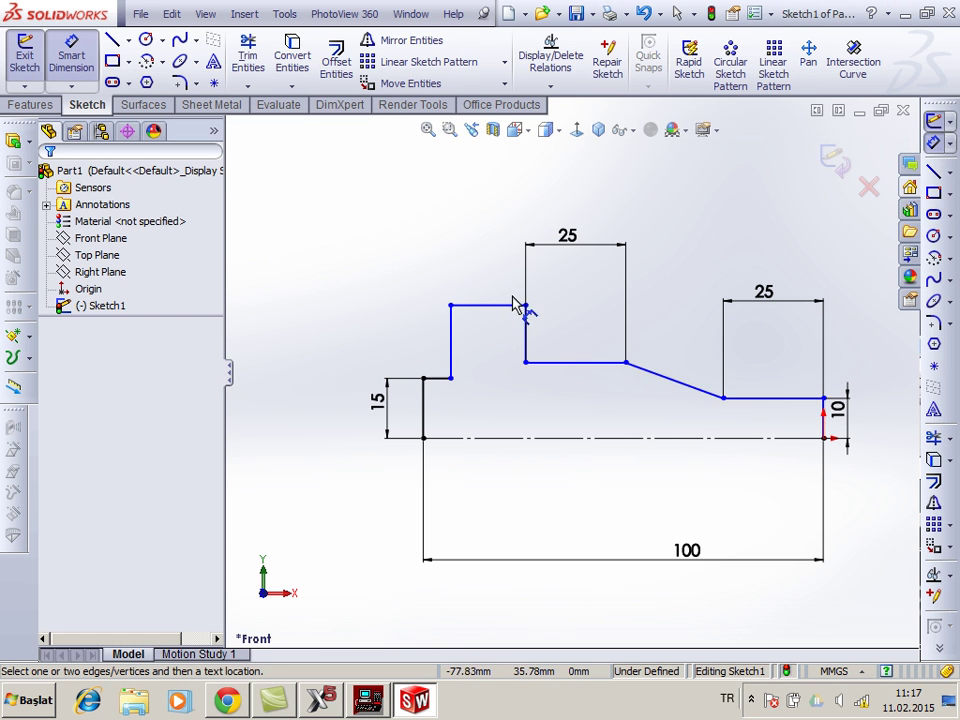
# - Set the left shoulder length to 10 mm and the top section to 15 mm
pyautogui.click(437, 380)
pyautogui.click(460, 240)
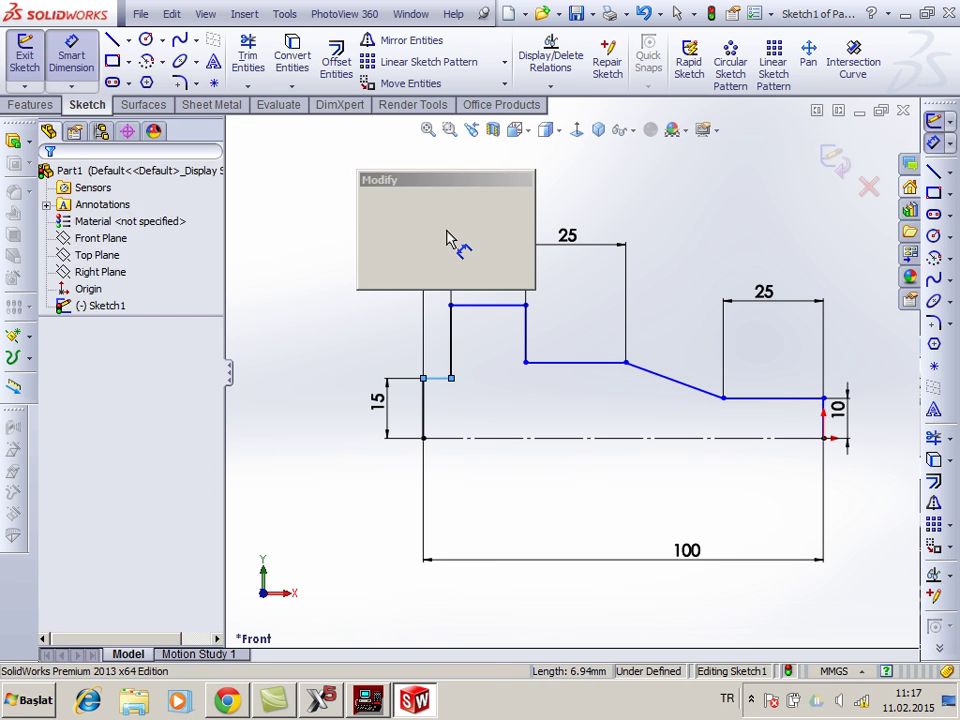
pyautogui.write('10')
pyautogui.press('Return')
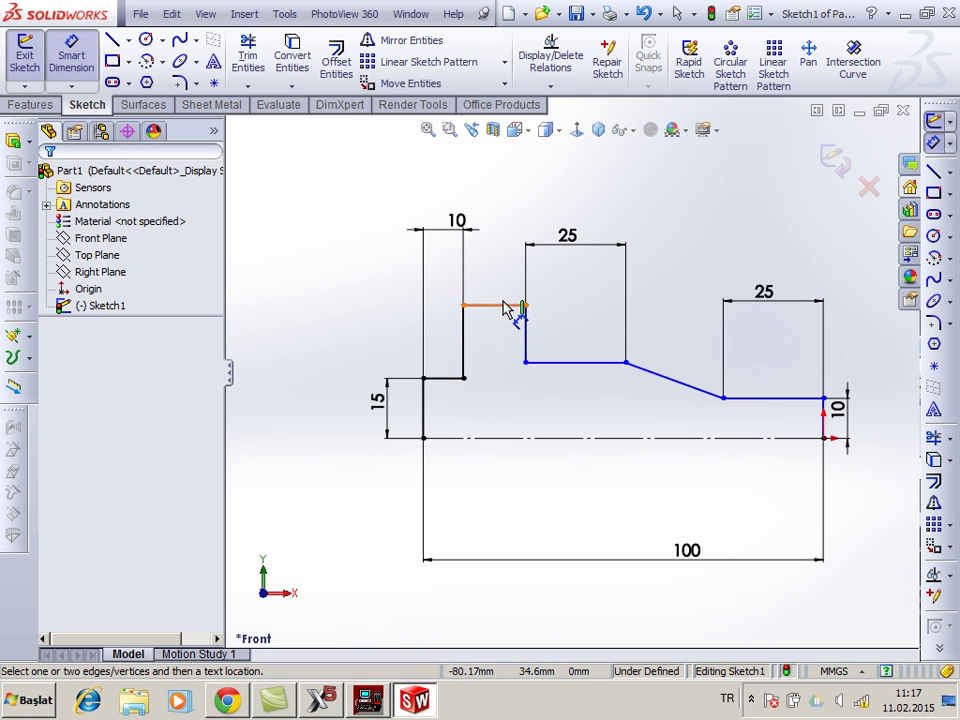
pyautogui.click(500, 307)
pyautogui.click(497, 262)
pyautogui.write('15')
pyautogui.press('Return')
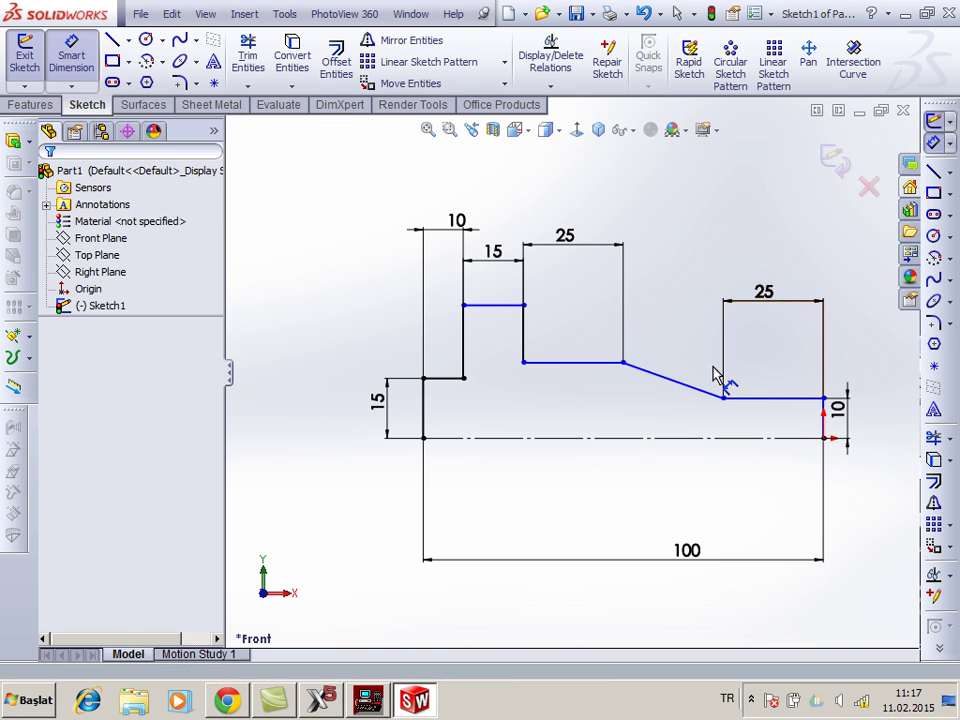
# - Place the middle shoulder 20 mm above the centerline and discard an over-defining 15 dimension
pyautogui.click(621, 363)
pyautogui.click(621, 438)
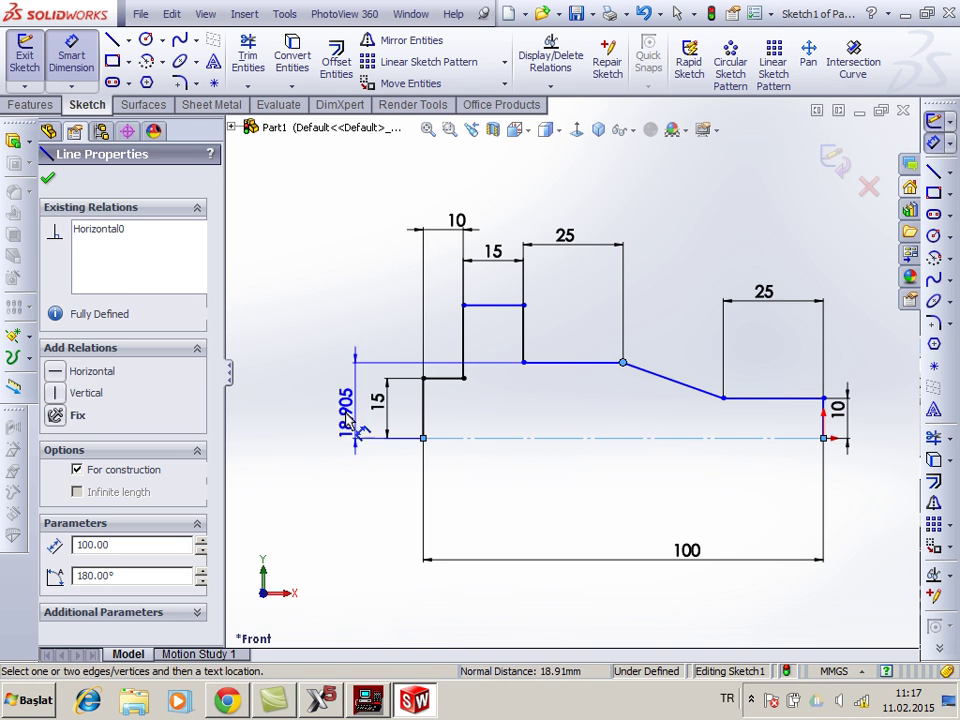
pyautogui.click(322, 418)
pyautogui.write('20')
pyautogui.press('Return')
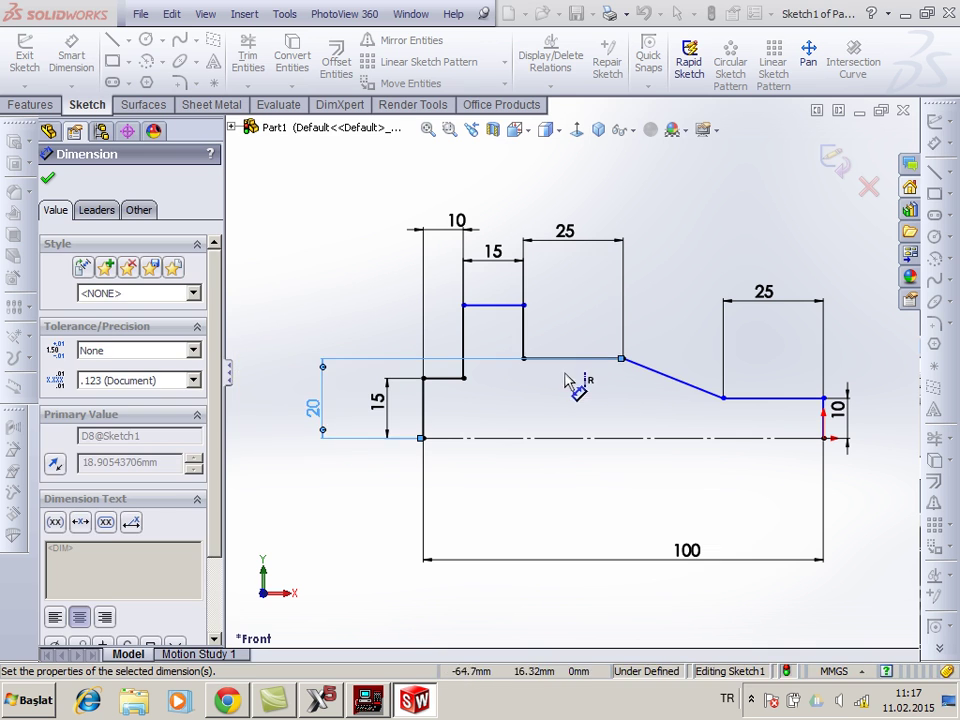
pyautogui.click(523, 305)
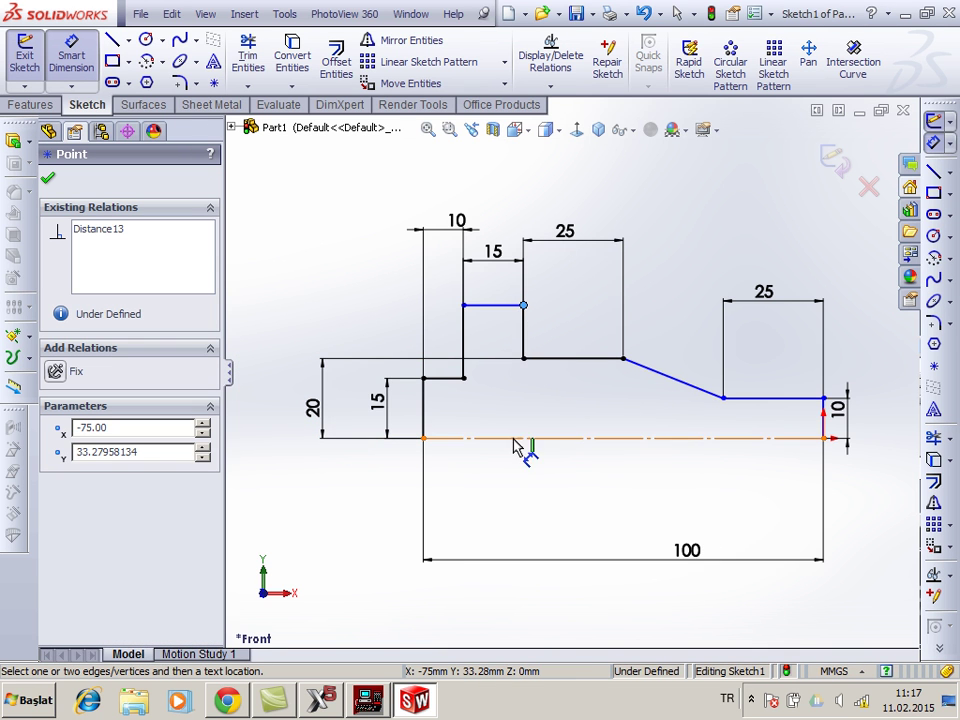
pyautogui.click(466, 306)
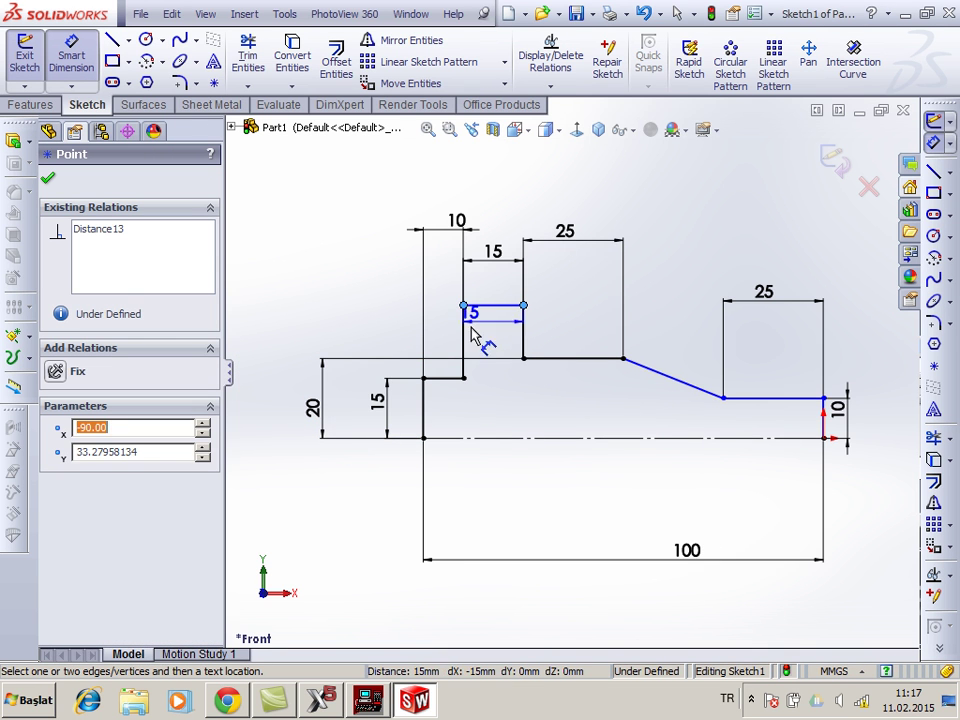
pyautogui.click(465, 438)
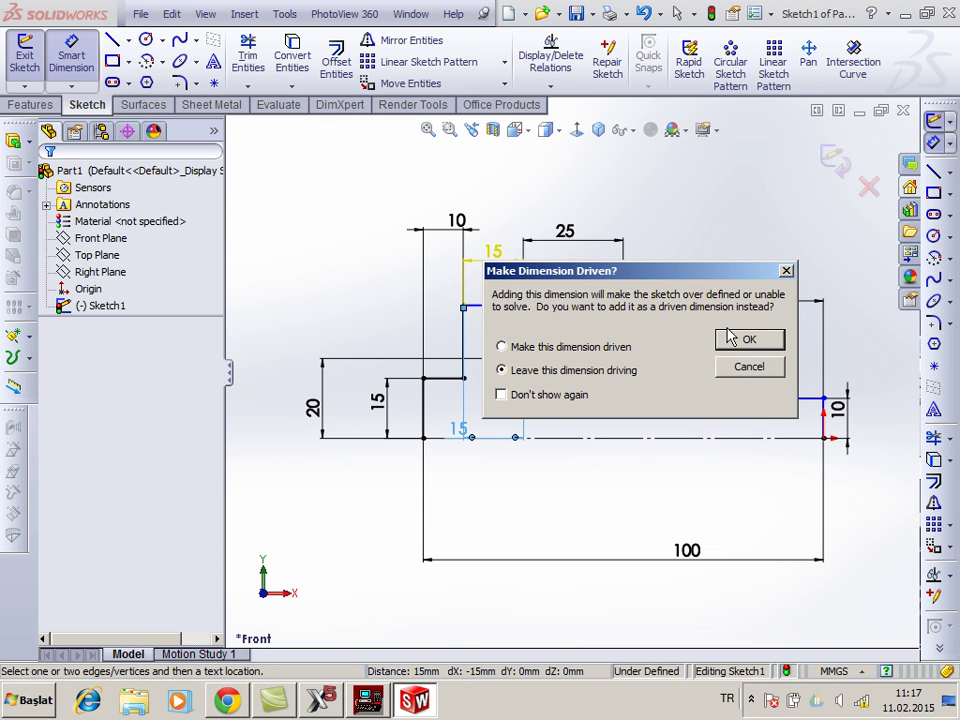
pyautogui.click(749, 366)
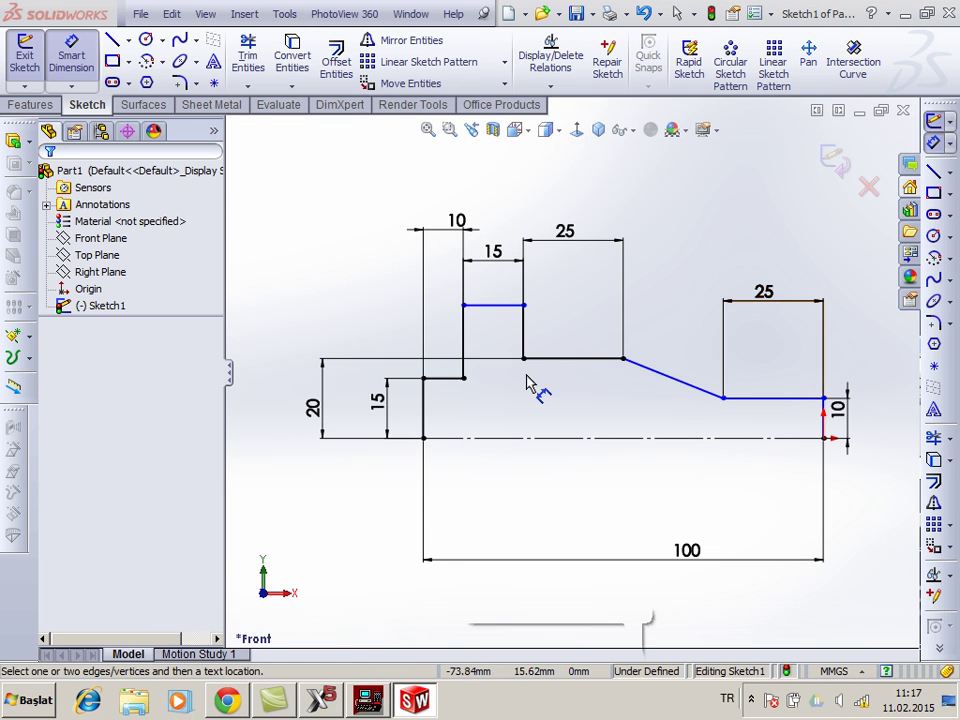
# - Place the top shoulder 25 mm above the centerline and exit dimensioning
pyautogui.click(500, 316)
pyautogui.click(497, 440)
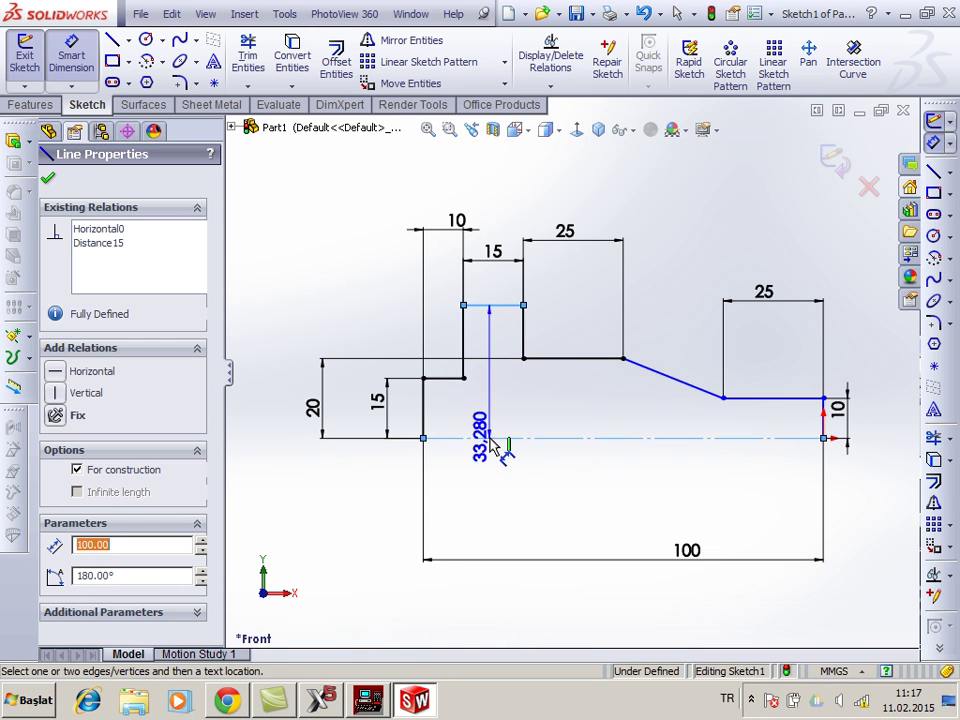
pyautogui.click(292, 390)
pyautogui.write('25')
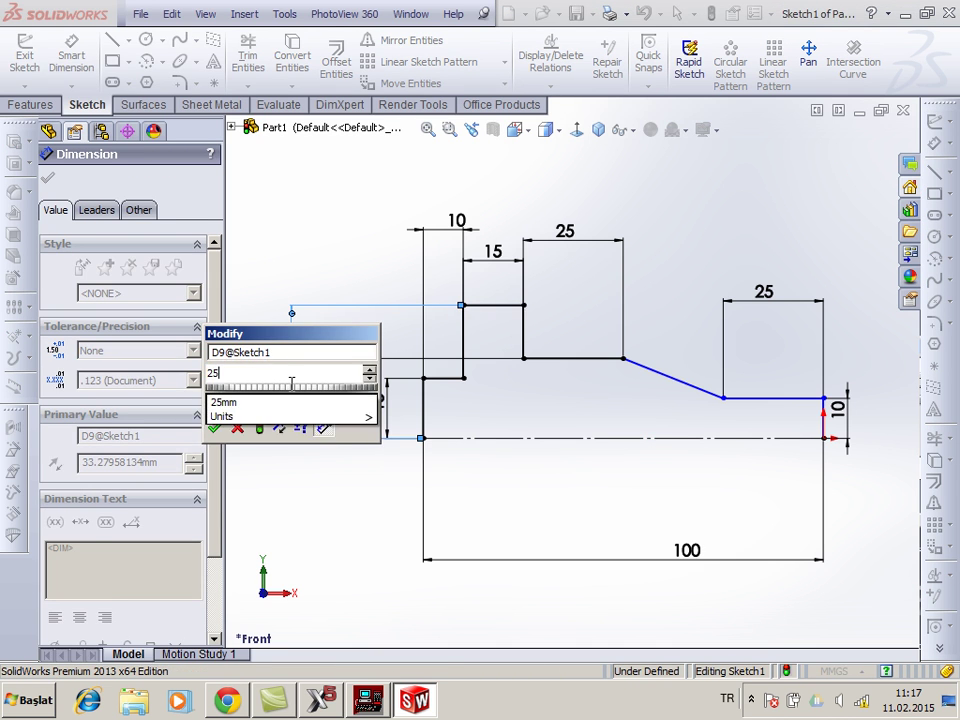
pyautogui.press('Return')
pyautogui.press('Escape')
pyautogui.rightClick(313, 227)
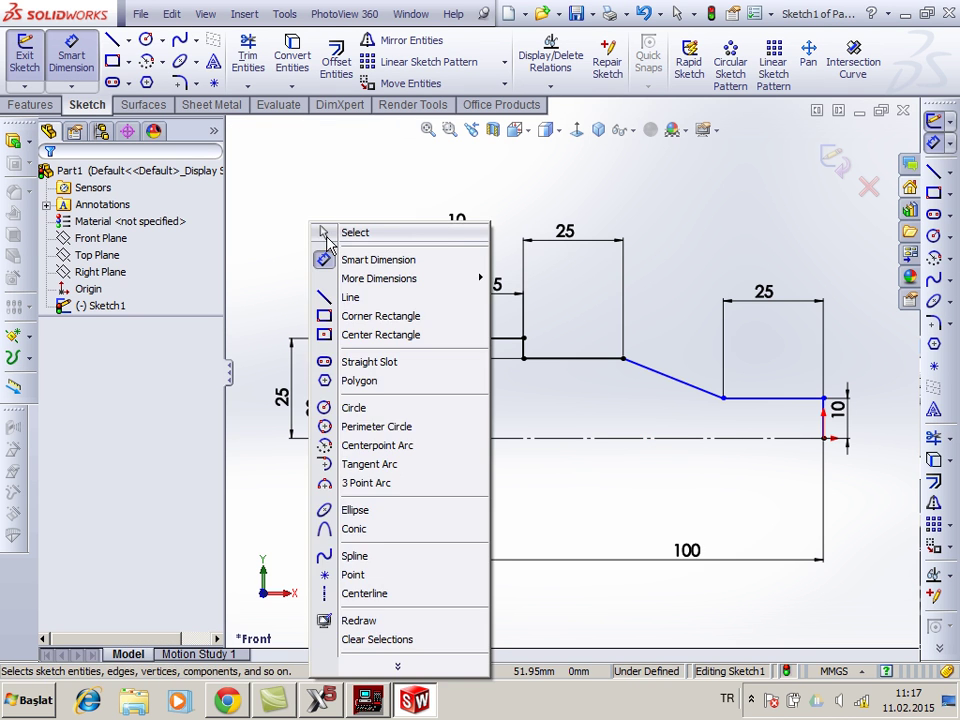
pyautogui.click(335, 230)
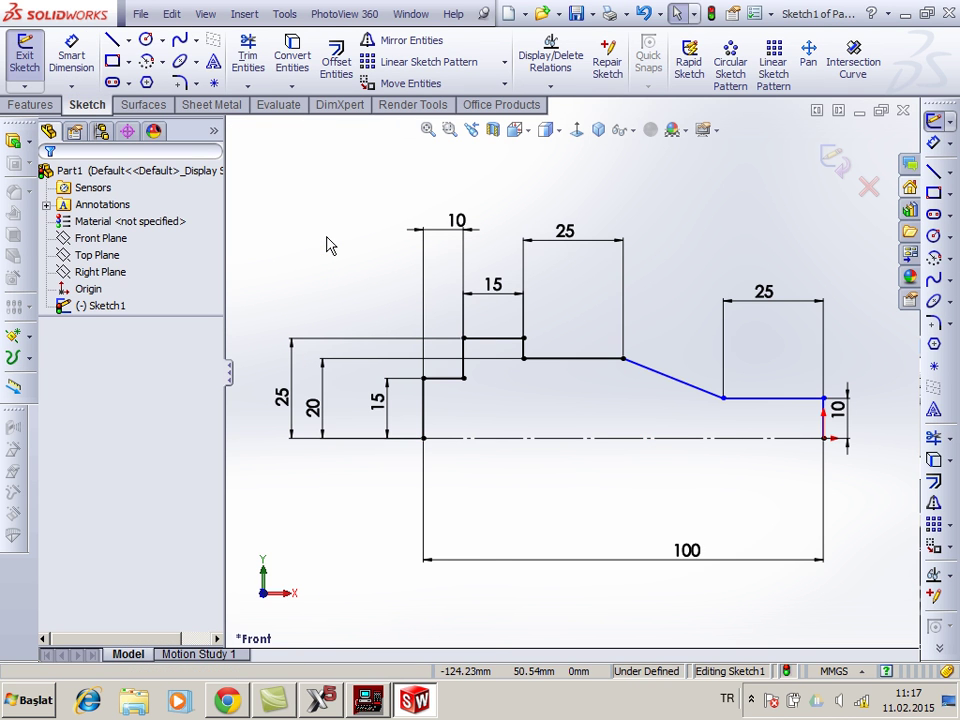
# - Save the sketch as EMCODENEME1 in Dwg (*.dwg) format in Desktop > MASTERCAM EMCO
pyautogui.click(589, 14)
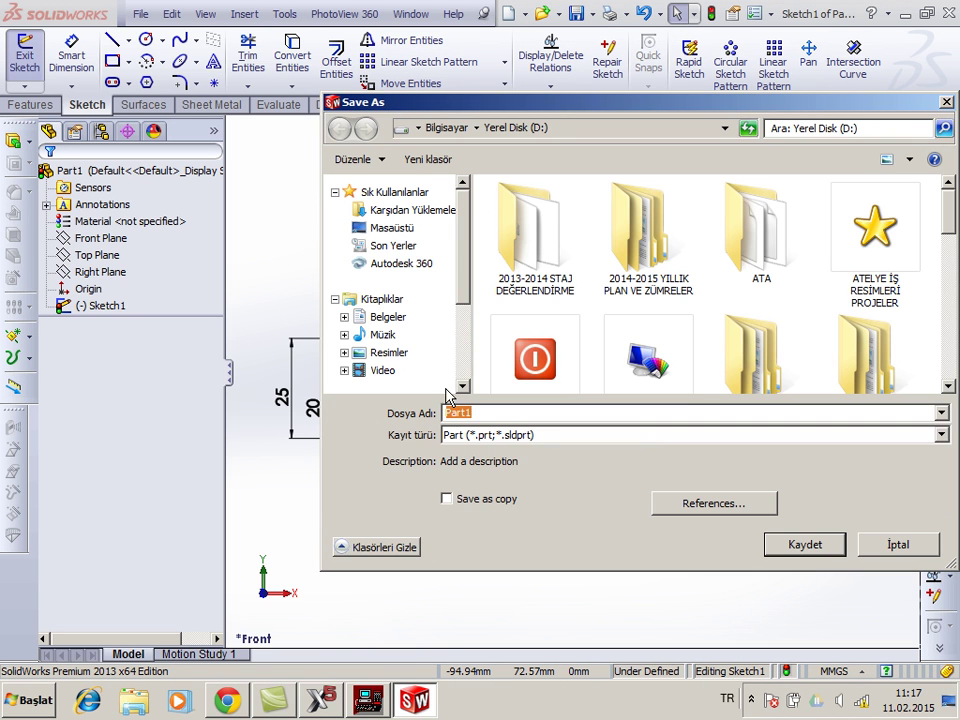
pyautogui.click(391, 228)
pyautogui.moveTo(578, 101); pyautogui.dragTo(415, 71)
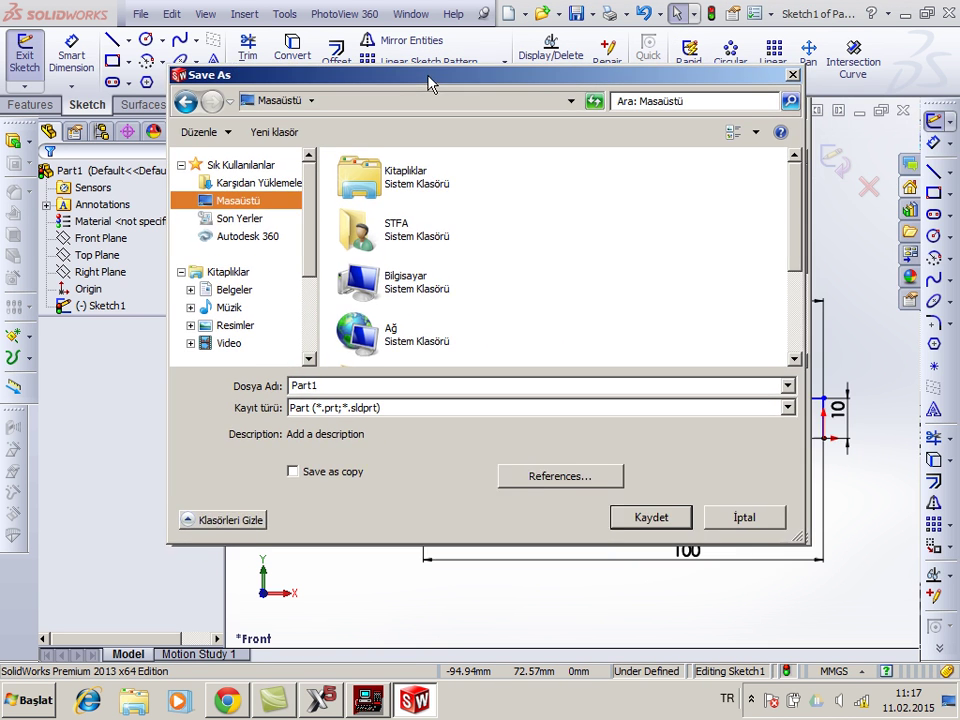
pyautogui.moveTo(781, 257); pyautogui.dragTo(789, 325)
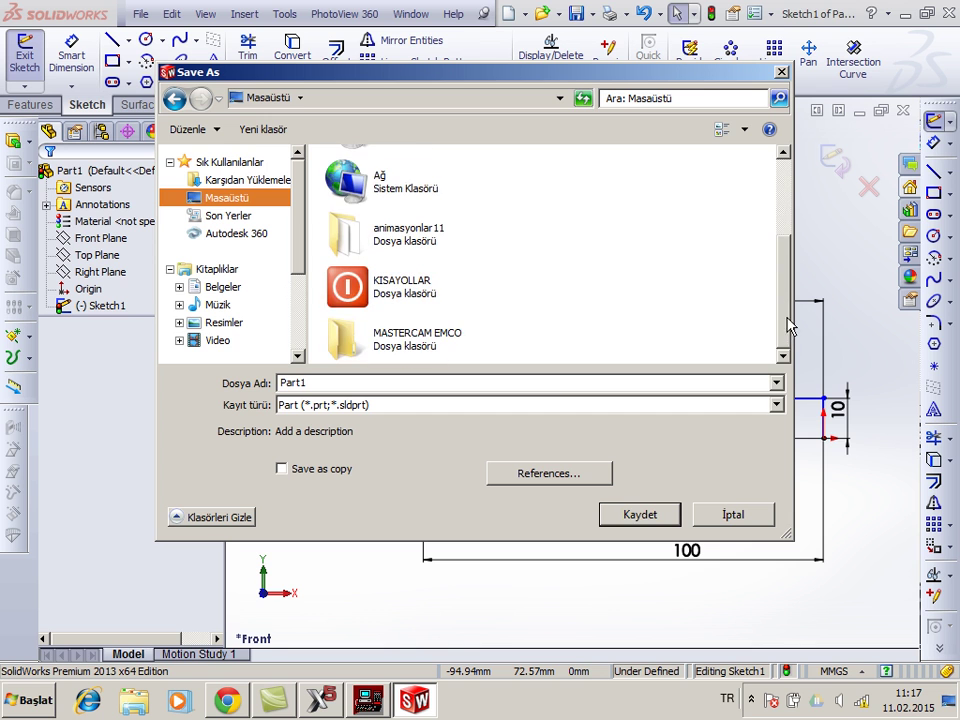
pyautogui.doubleClick(432, 355)
pyautogui.click(422, 404)
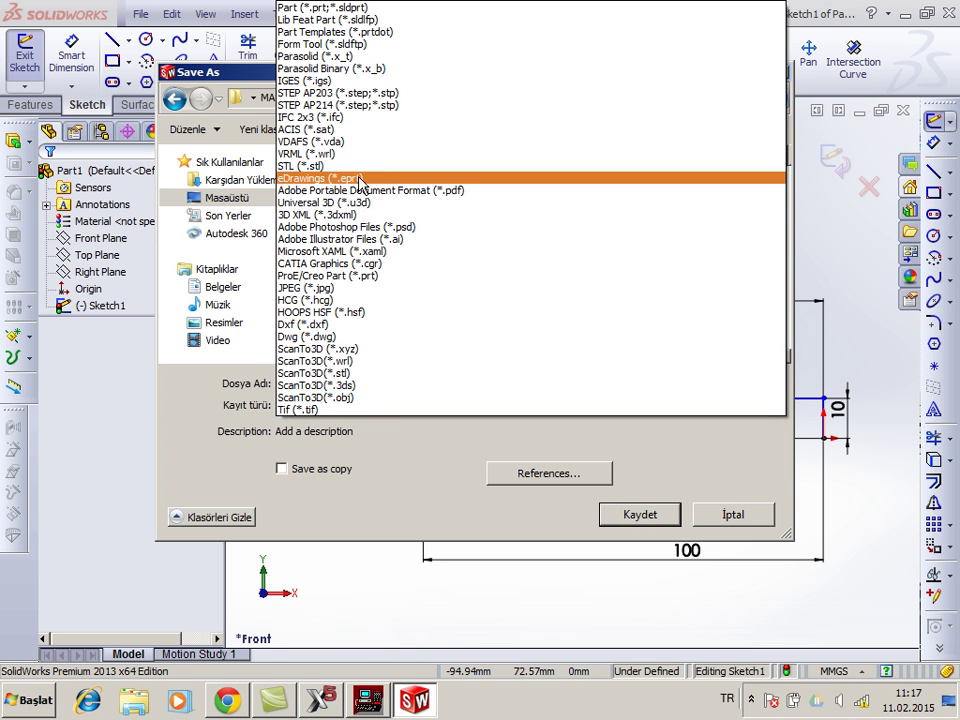
pyautogui.click(365, 337)
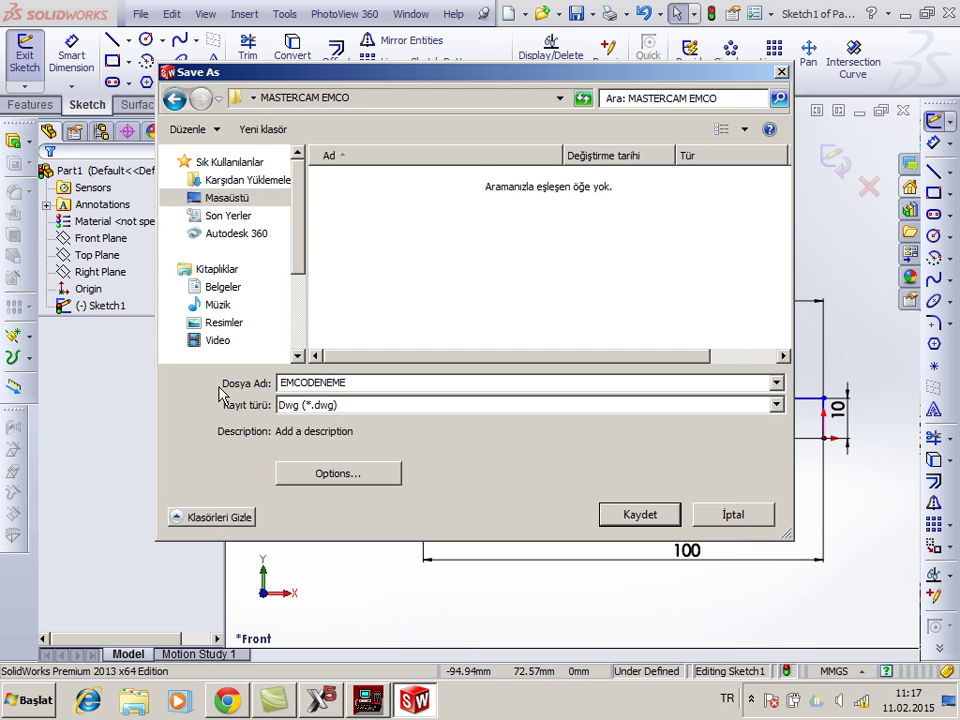
pyautogui.click(617, 515)
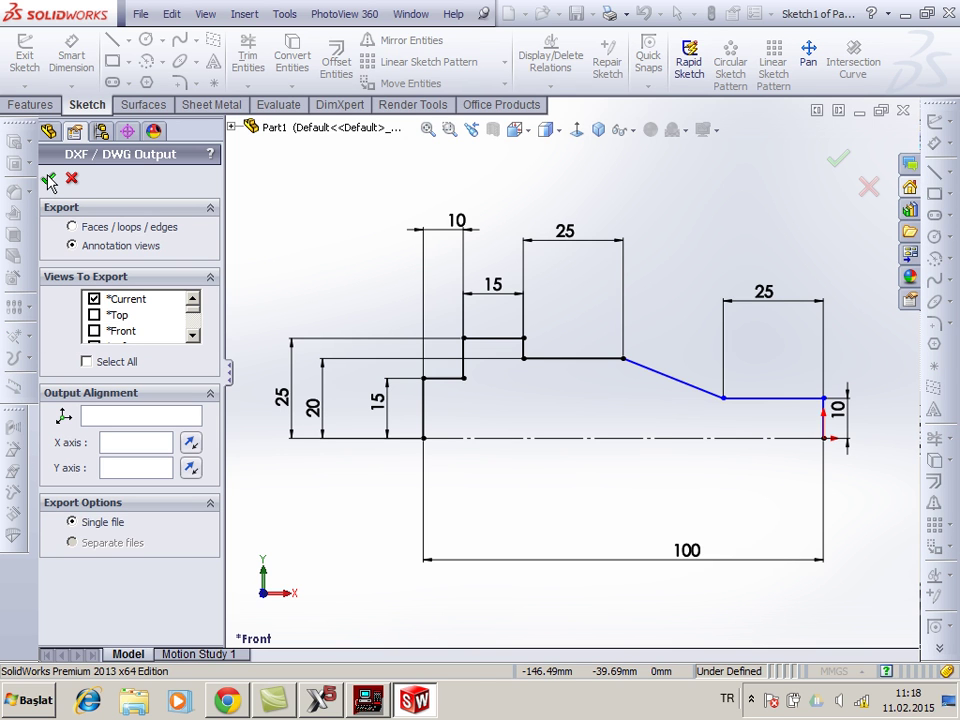
# - Accept the DXF/DWG output options and save the cleanup preview to EMCODENEME1.dwg
pyautogui.click(48, 179)
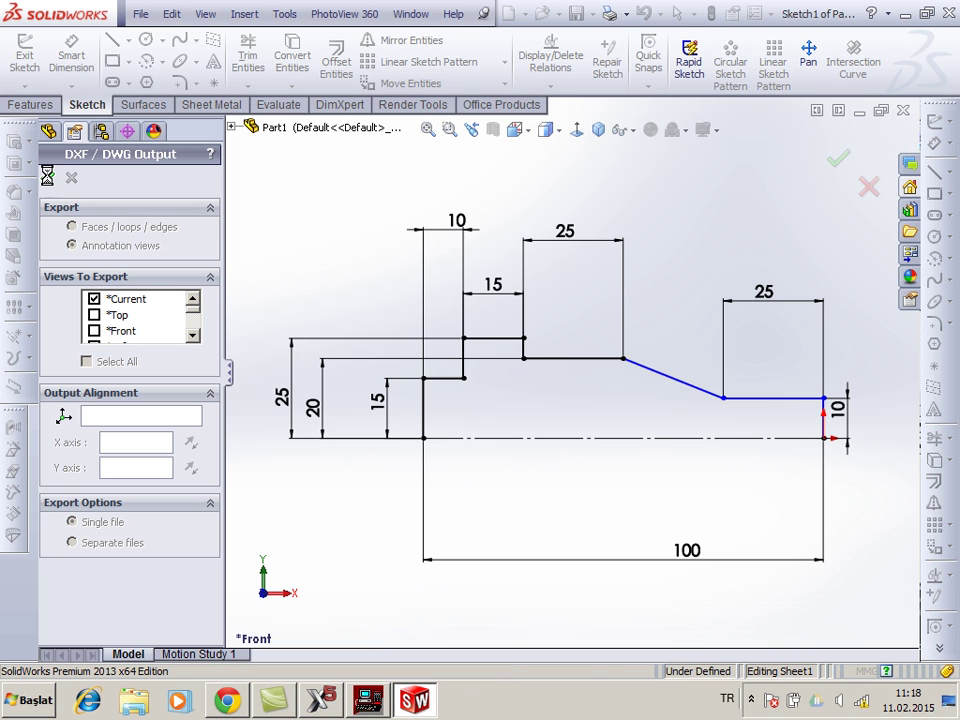
pyautogui.click(48, 180)
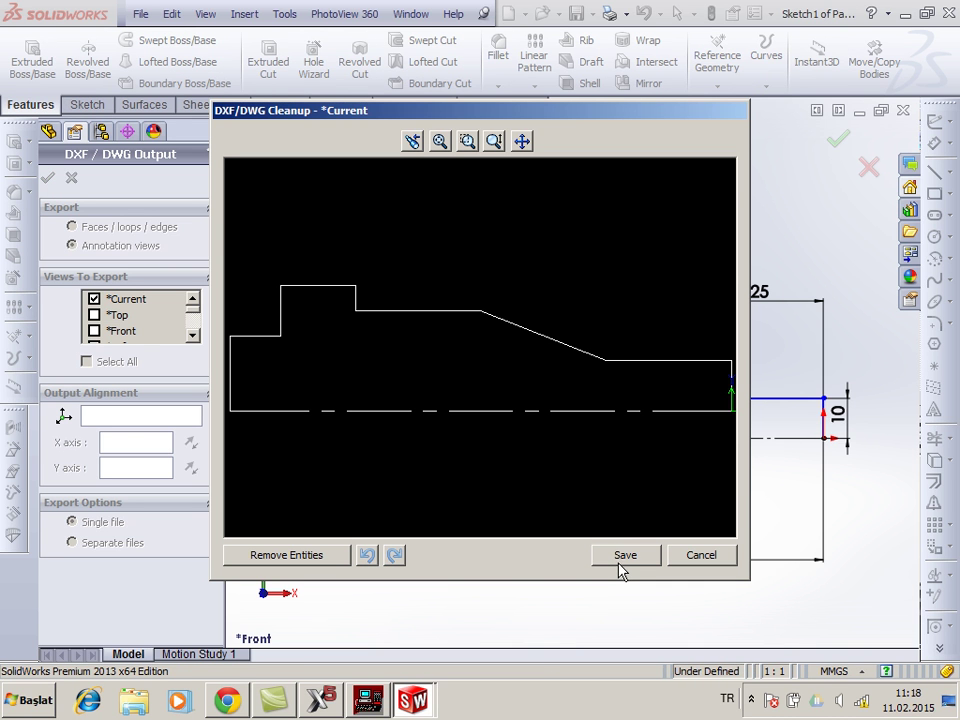
pyautogui.click(620, 560)
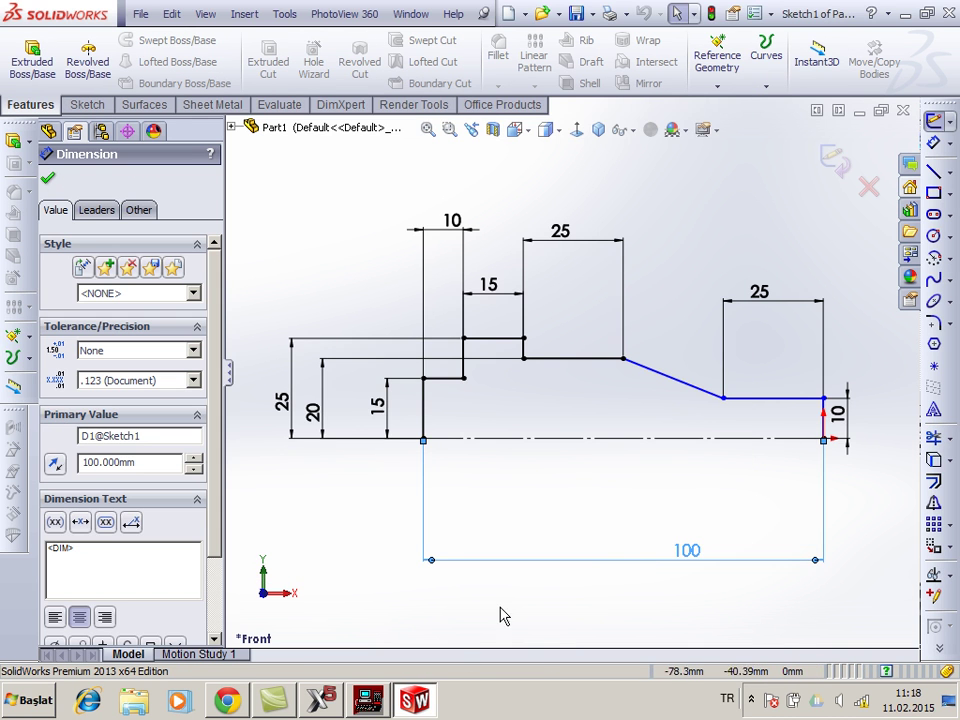
# - In Mastercam, open the AutoCAD file EMCODENEME1 from Desktop > MASTERCAM EMCO
pyautogui.click(322, 700)
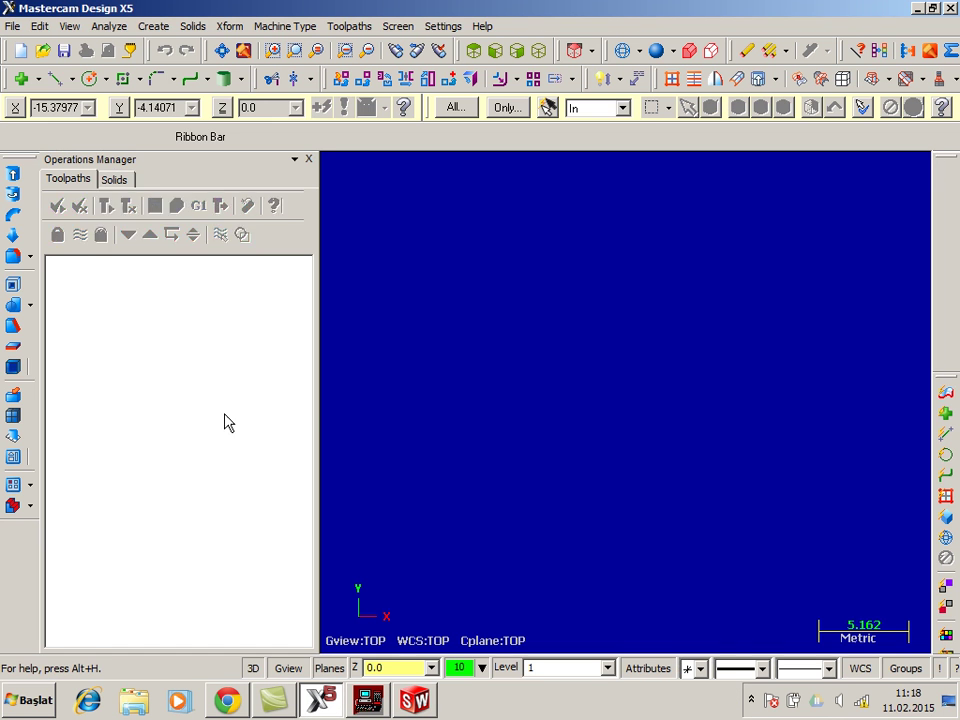
pyautogui.click(46, 54)
pyautogui.click(600, 575)
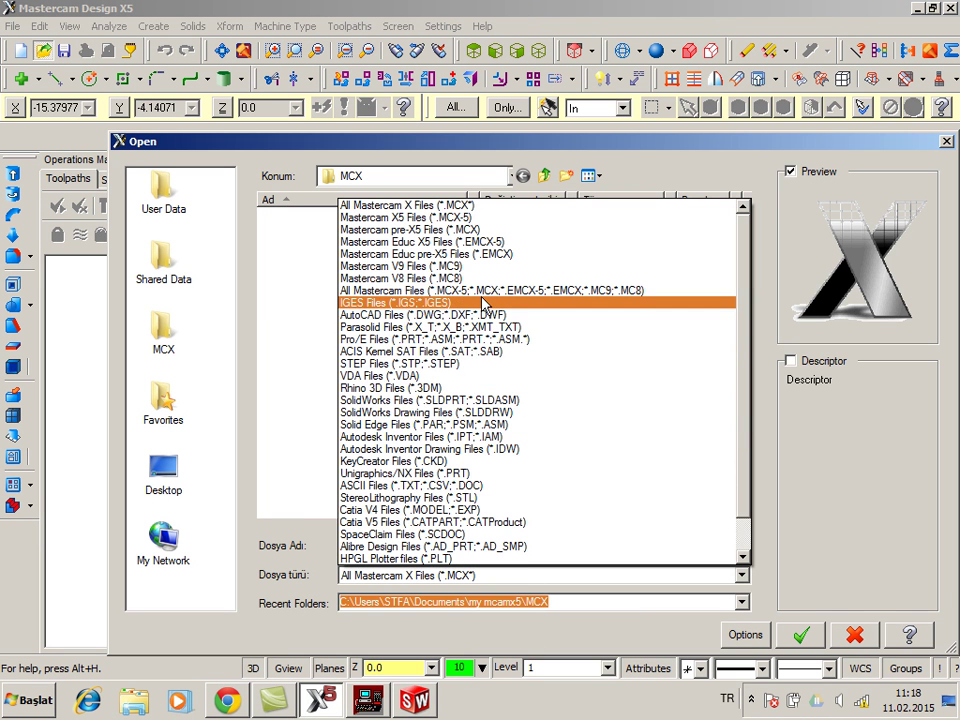
pyautogui.click(476, 314)
pyautogui.click(163, 481)
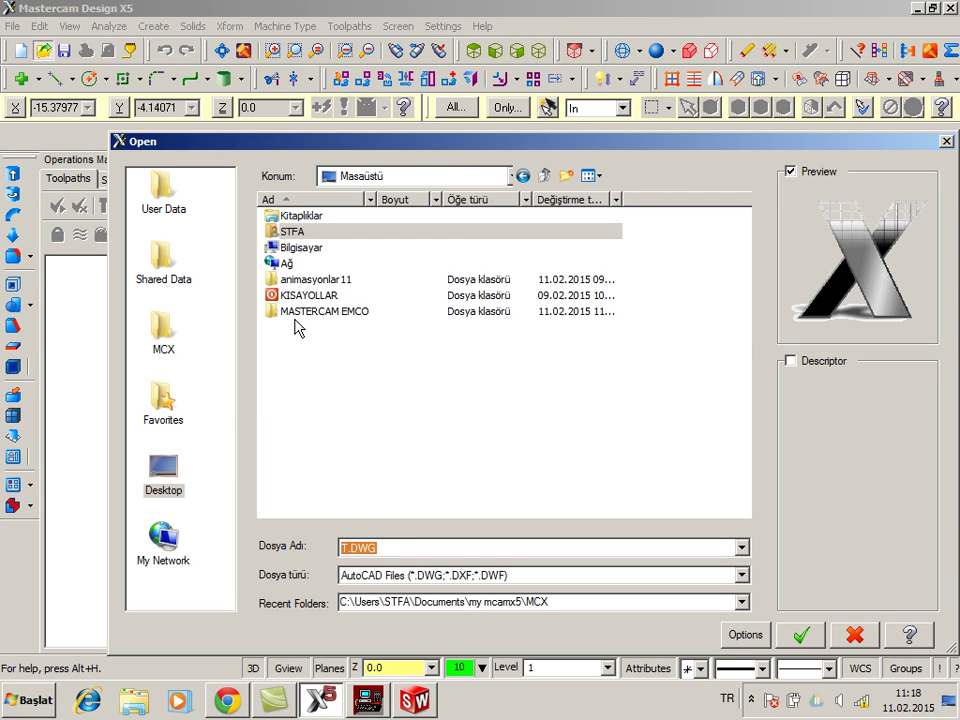
pyautogui.doubleClick(298, 313)
pyautogui.doubleClick(298, 220)
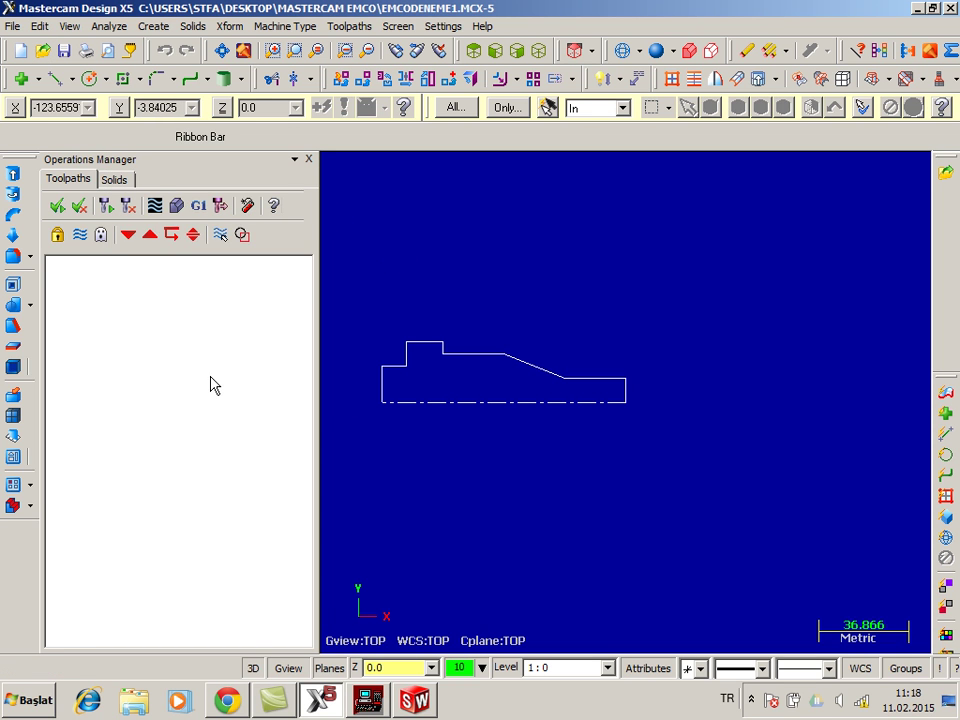
# - Fit the profile to the screen and set the machine type to Lathe Default
pyautogui.scroll(1, 563, 300)
pyautogui.scroll(1, 380, 385)
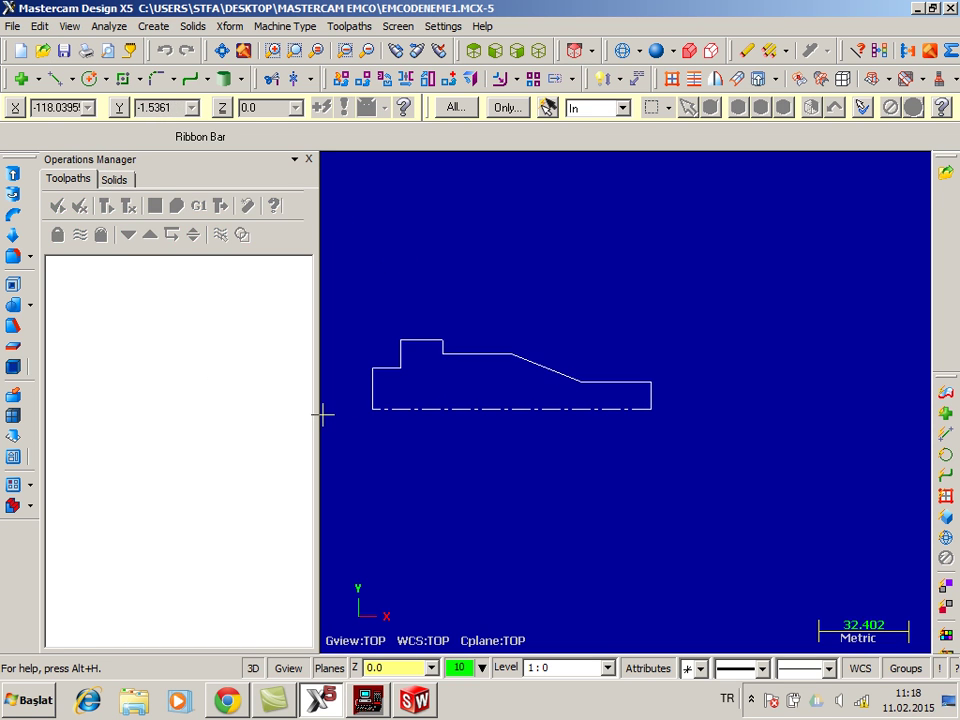
pyautogui.click(221, 50)
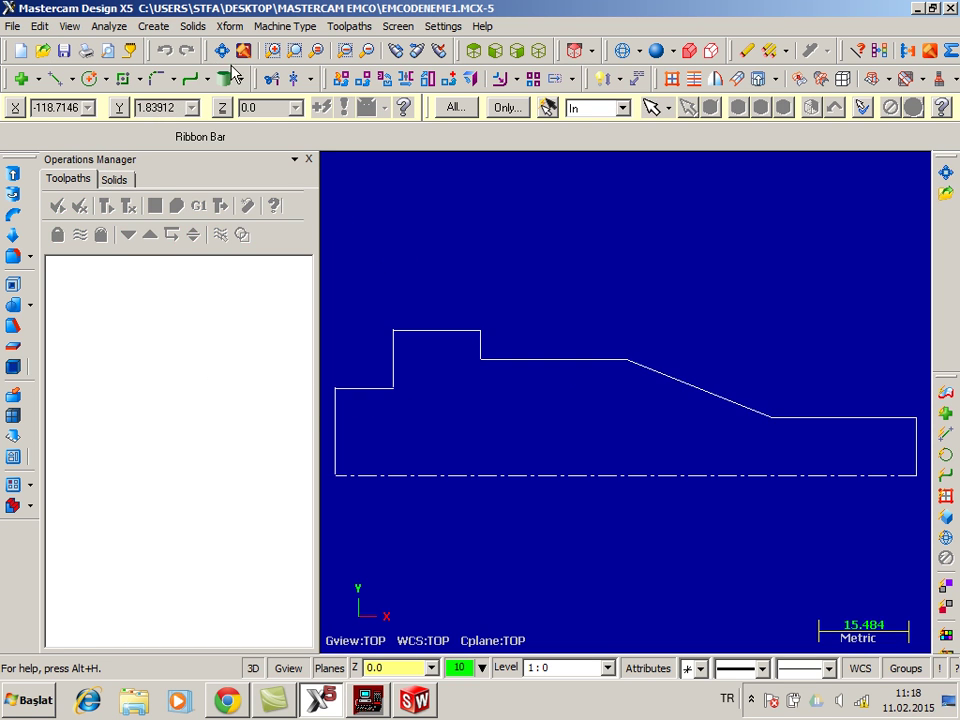
pyautogui.click(277, 30)
pyautogui.moveTo(281, 61)
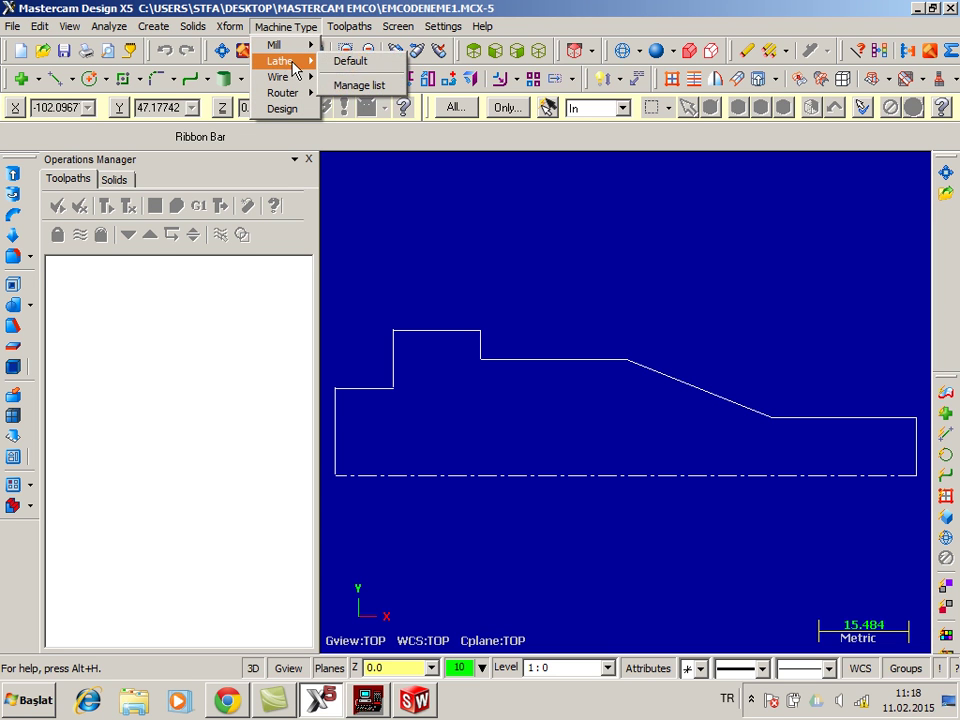
pyautogui.click(345, 61)
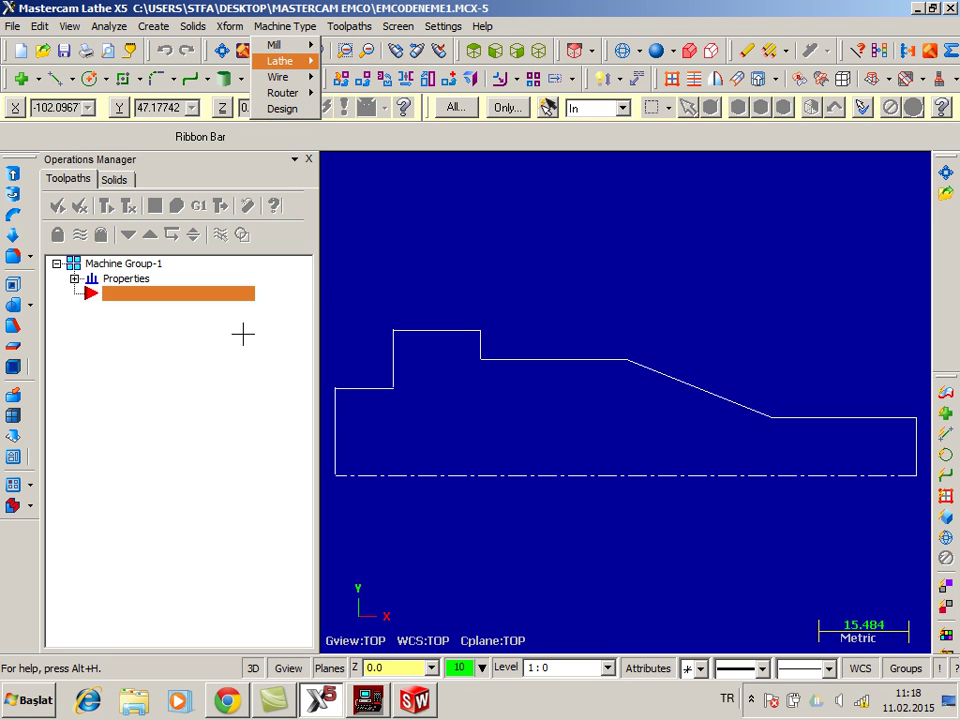
# - Define the left-spindle stock as a 50 mm diameter, 90 mm long cylinder from two points
pyautogui.click(76, 280)
pyautogui.click(96, 323)
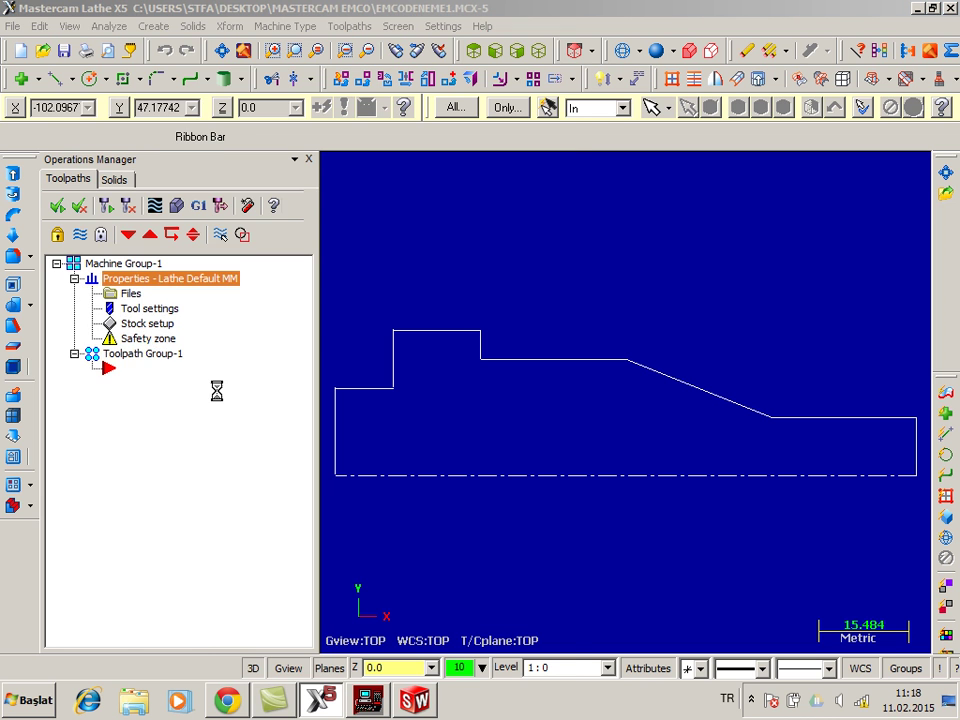
pyautogui.click(401, 203)
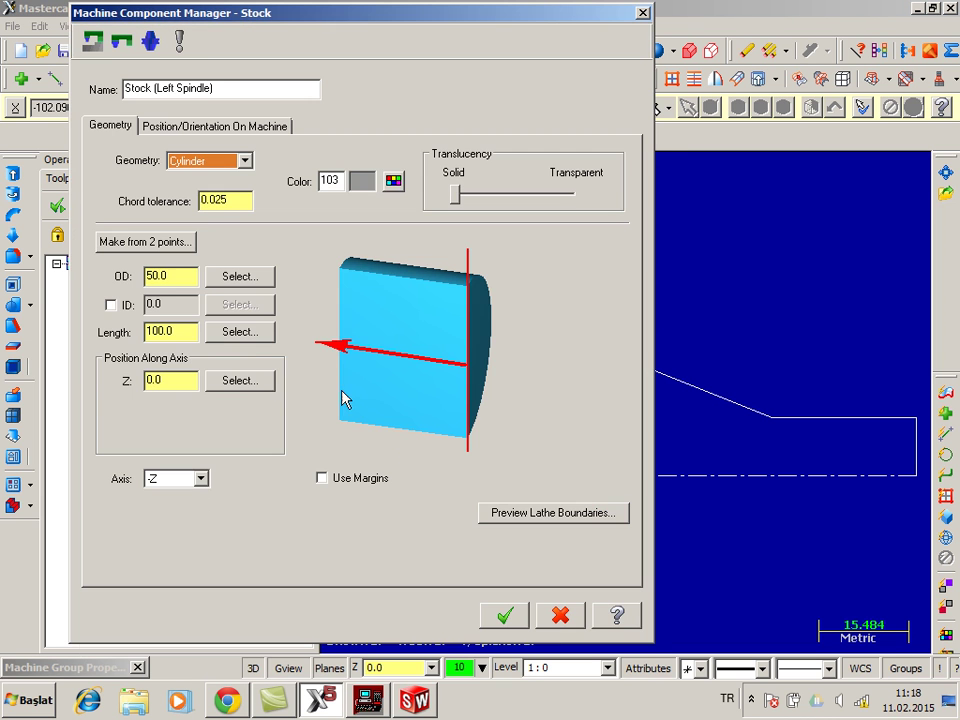
pyautogui.click(145, 242)
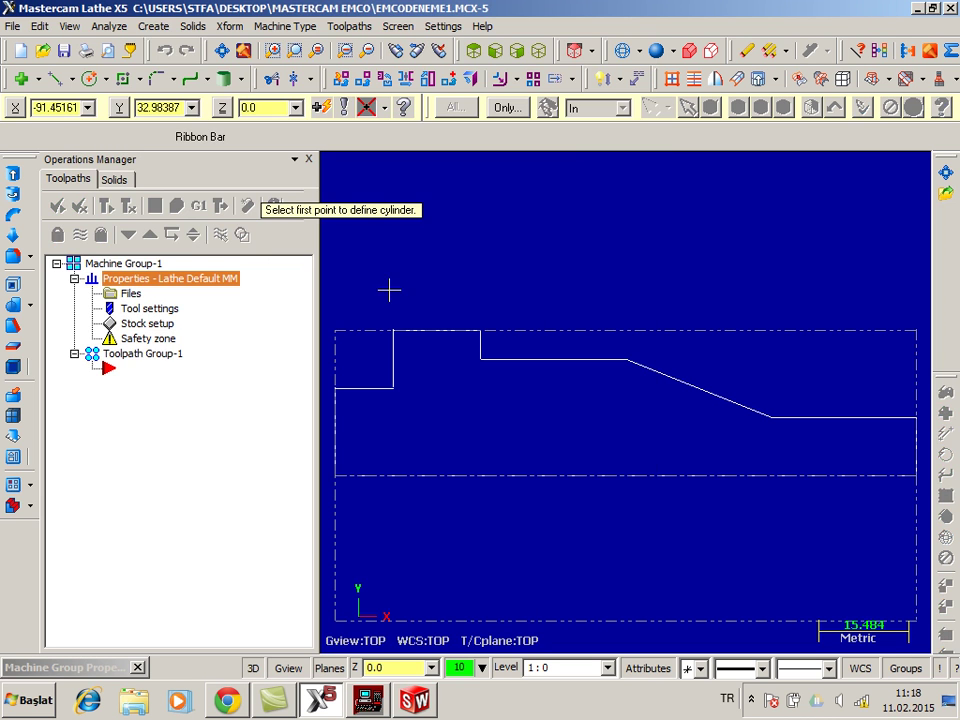
pyautogui.click(918, 480)
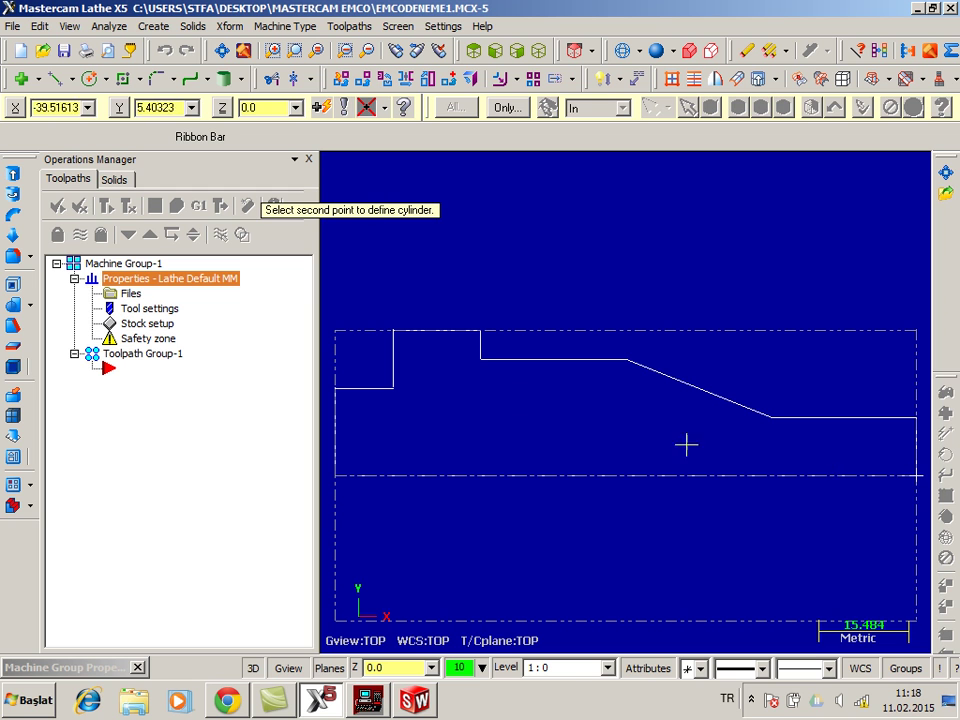
pyautogui.click(389, 324)
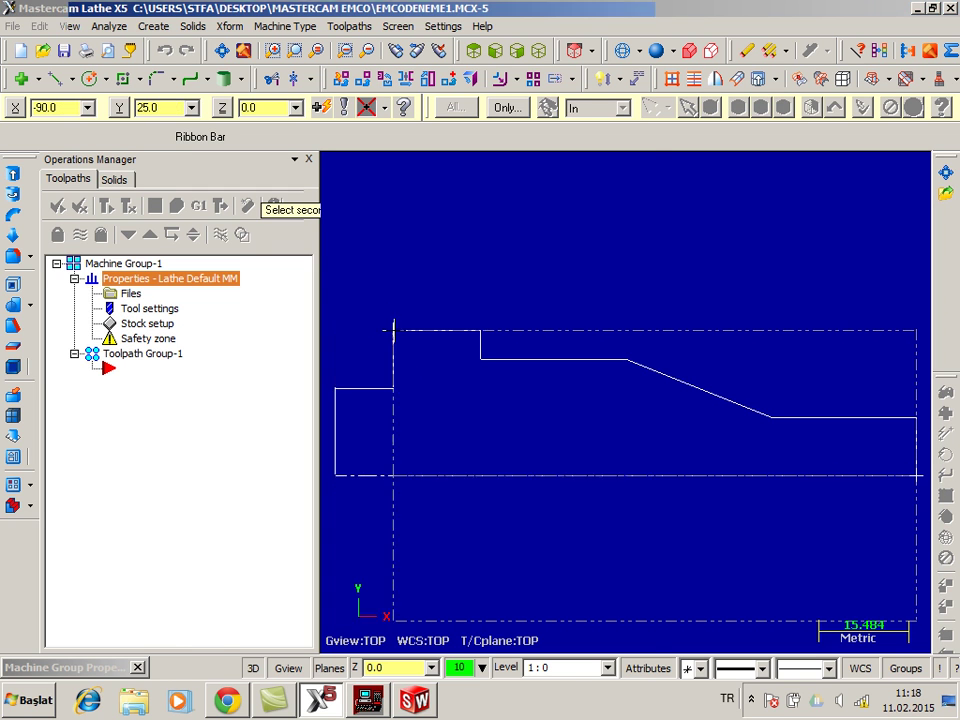
pyautogui.click(505, 615)
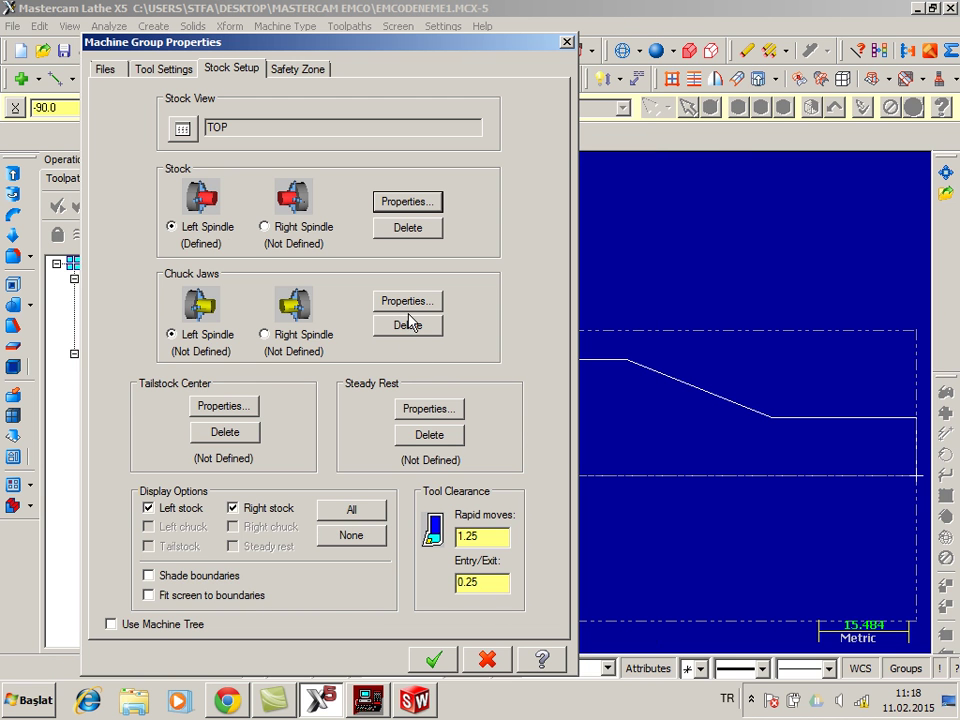
# - Define the left-spindle chuck jaws from two corner points and close the properties
pyautogui.click(410, 302)
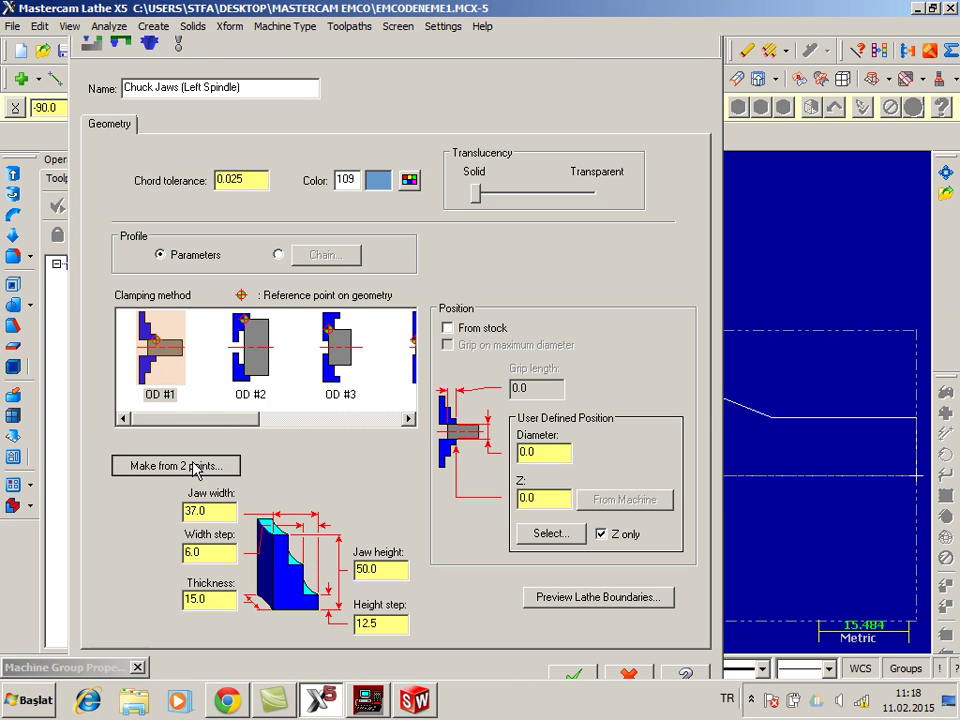
pyautogui.click(176, 466)
pyautogui.click(362, 397)
pyautogui.click(333, 416)
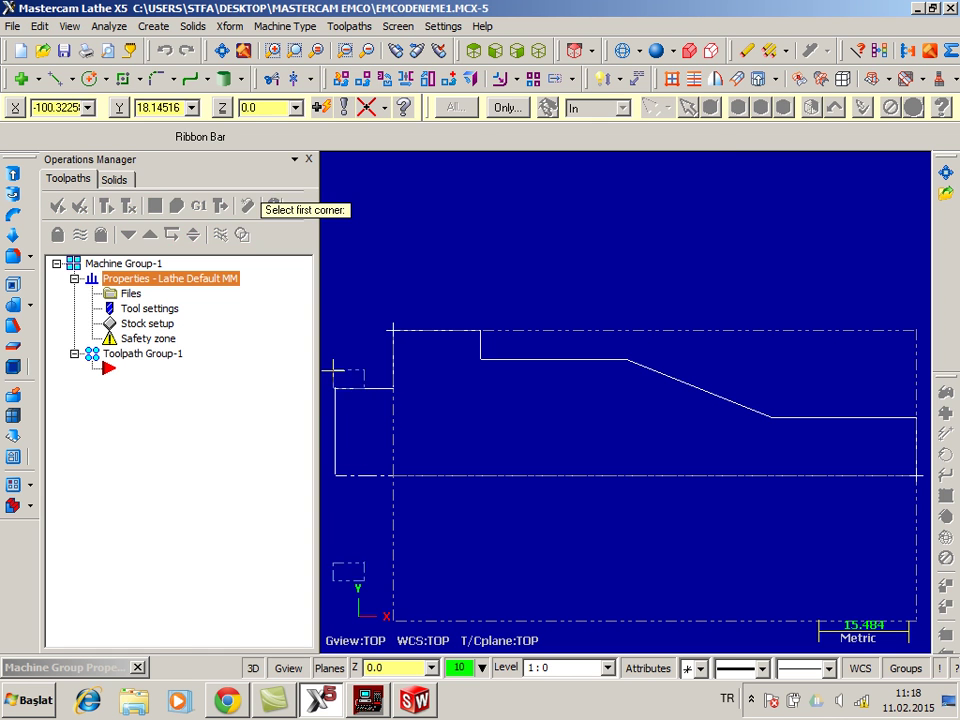
pyautogui.click(575, 677)
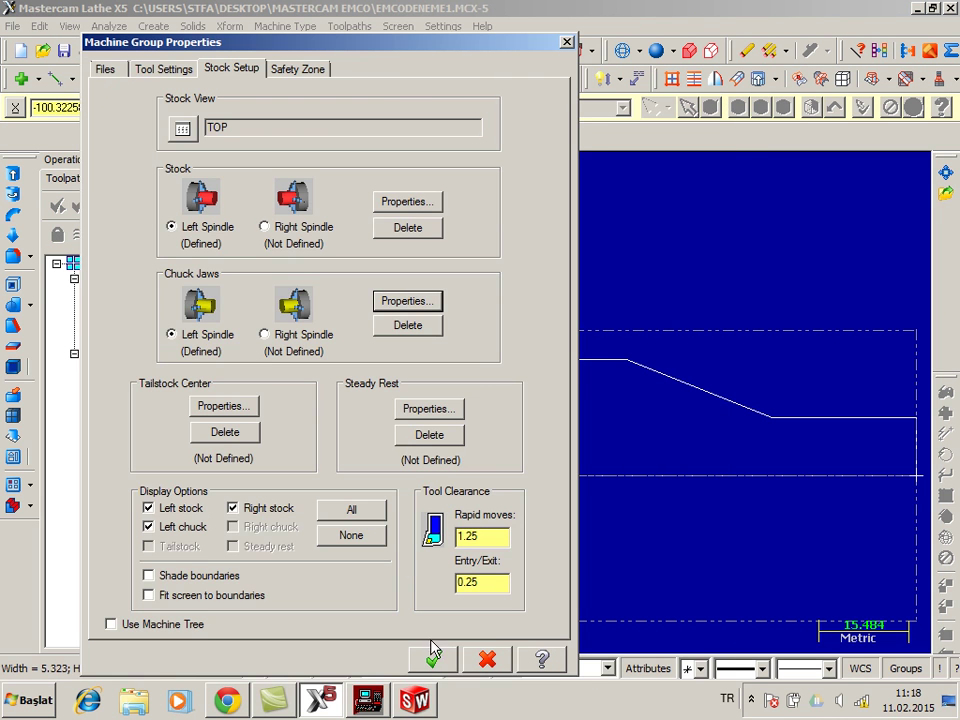
pyautogui.click(433, 656)
# - Add a Lathe Rough toolpath, accepting the NC name and chaining the part profile
pyautogui.click(74, 278)
pyautogui.rightClick(143, 400)
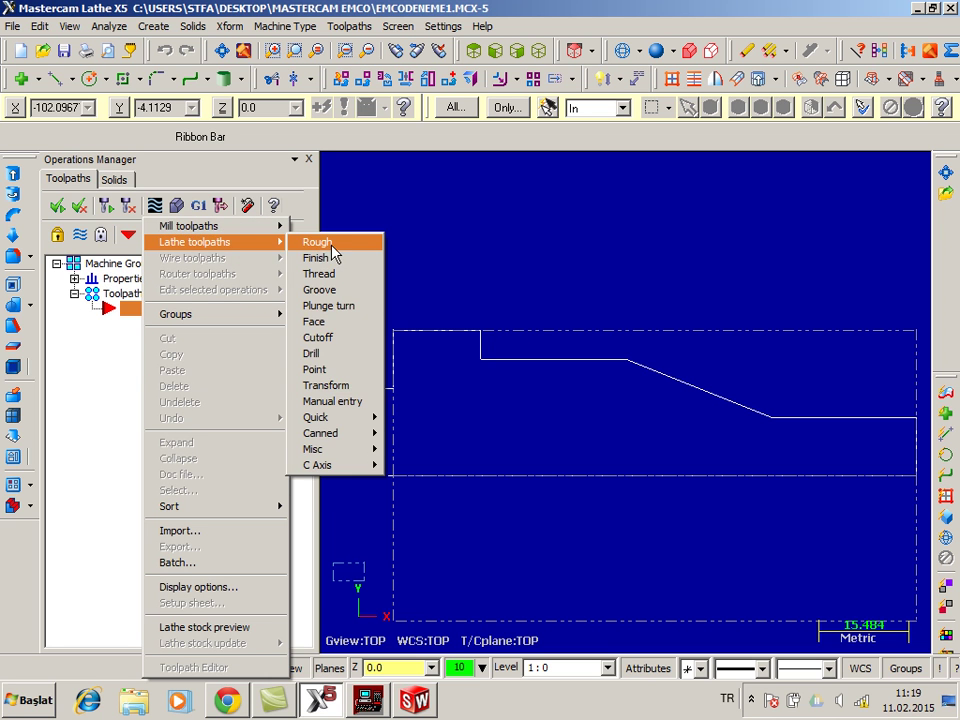
pyautogui.click(333, 249)
pyautogui.click(140, 258)
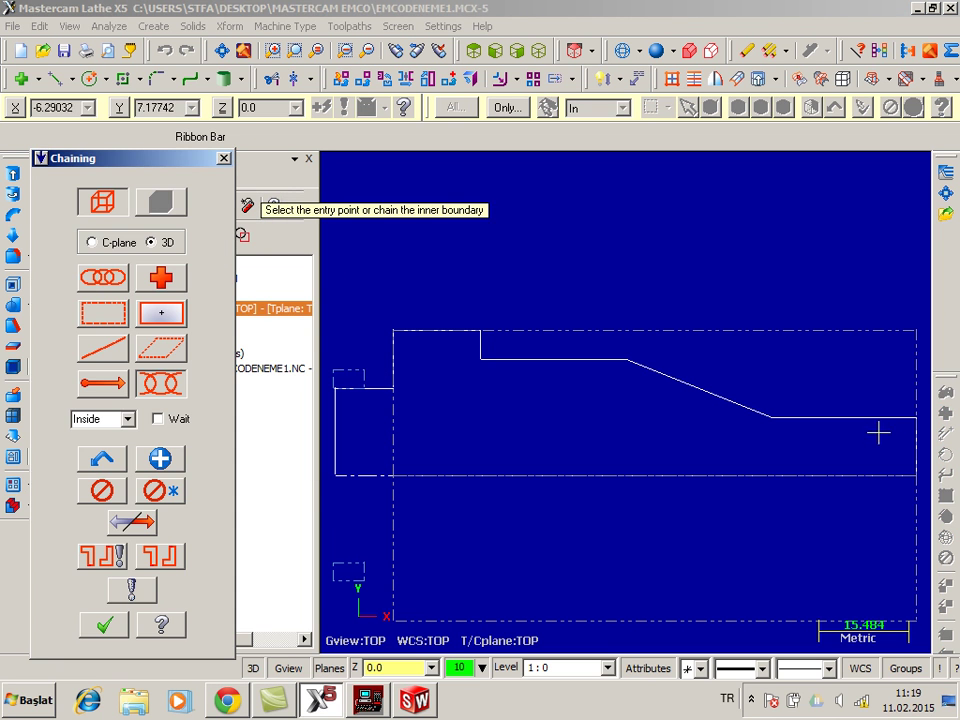
pyautogui.click(862, 418)
pyautogui.click(481, 343)
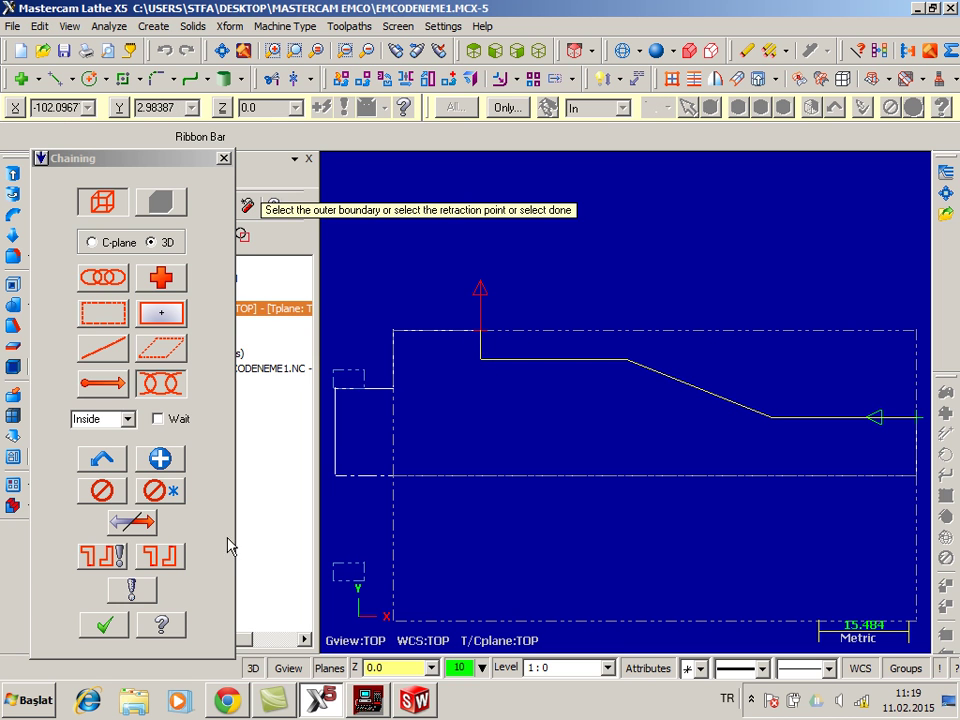
pyautogui.click(105, 627)
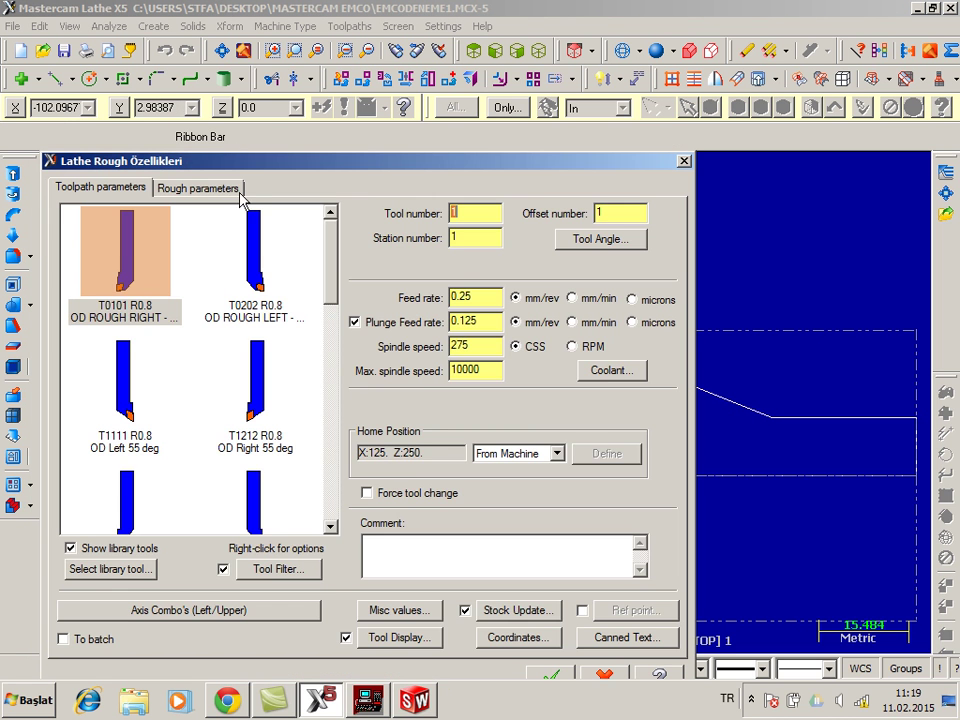
# - Set a 45° exit-vector lead-out and generate the roughing passes with T0101
pyautogui.click(238, 190)
pyautogui.moveTo(450, 162); pyautogui.dragTo(517, 88)
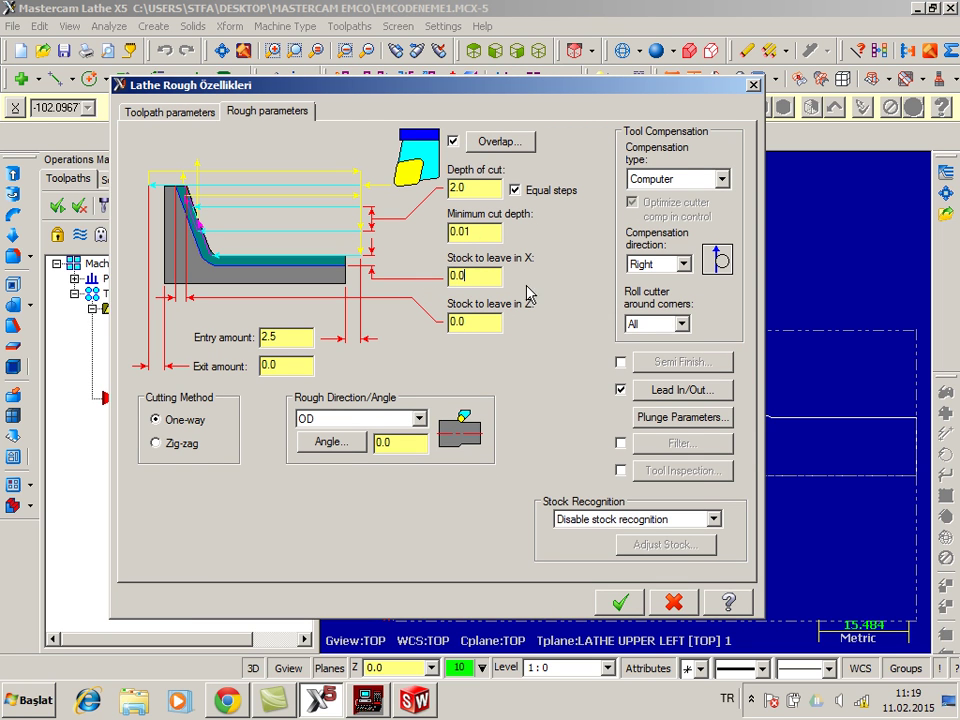
pyautogui.click(681, 390)
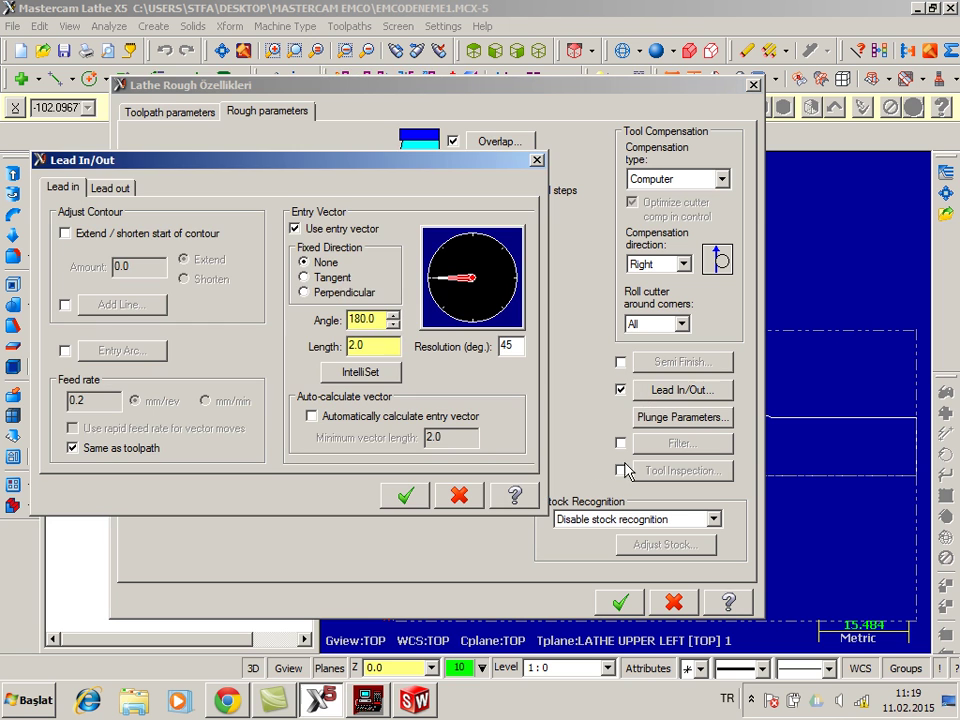
pyautogui.click(96, 194)
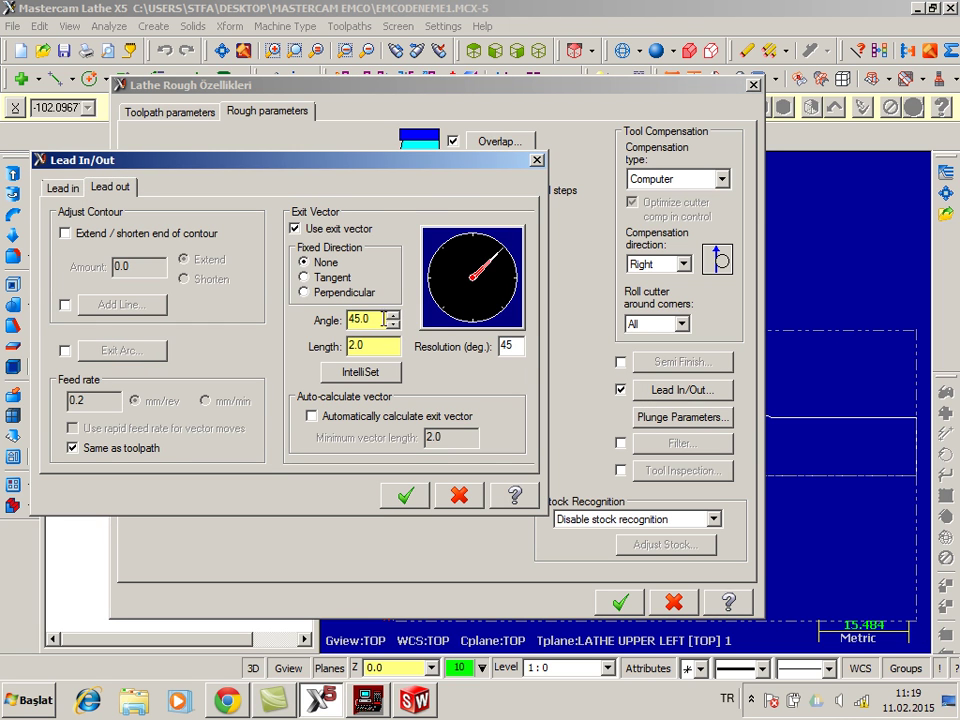
pyautogui.click(405, 497)
pyautogui.click(618, 601)
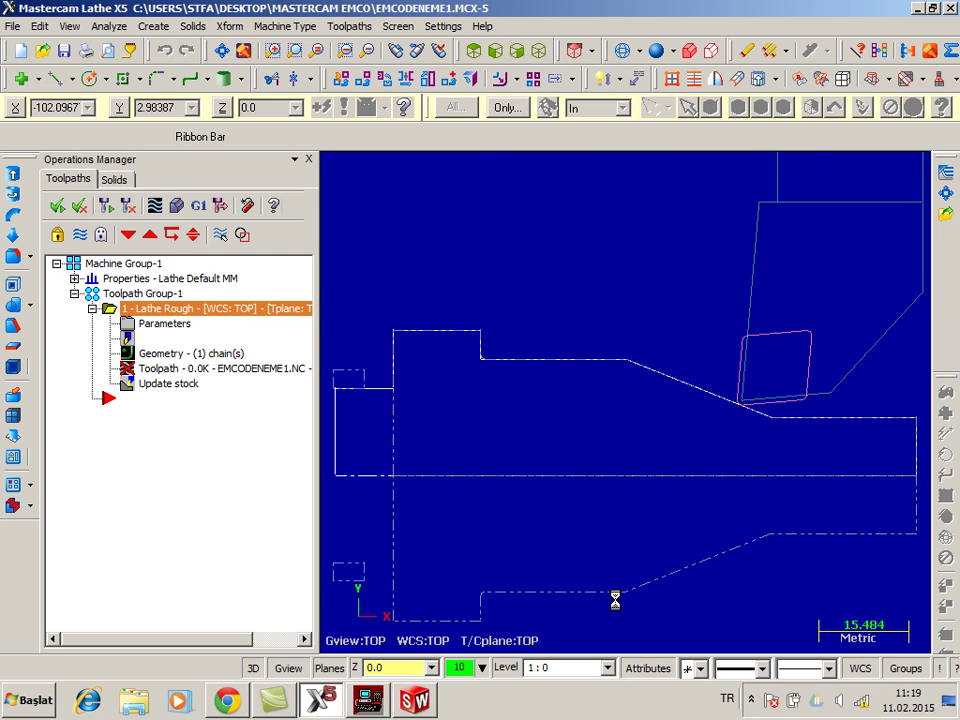
# - Save the part as EMCODENEME1 and post the toolpath to Desktop\MASTERCAM EMCO\EMCODENEME1.NC
pyautogui.click(63, 55)
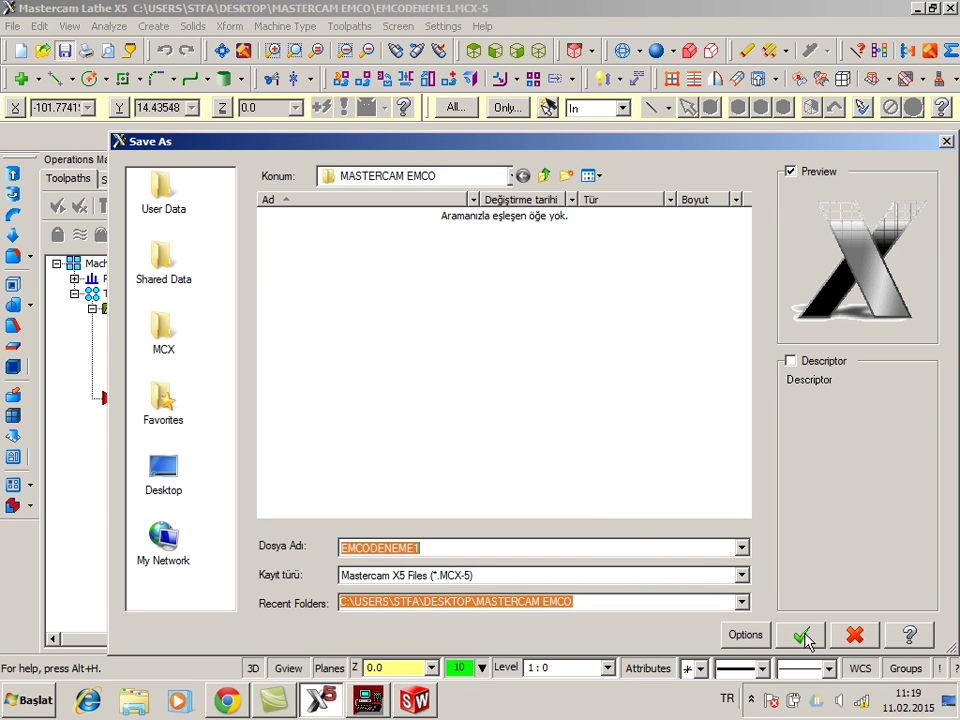
pyautogui.click(803, 635)
pyautogui.click(200, 210)
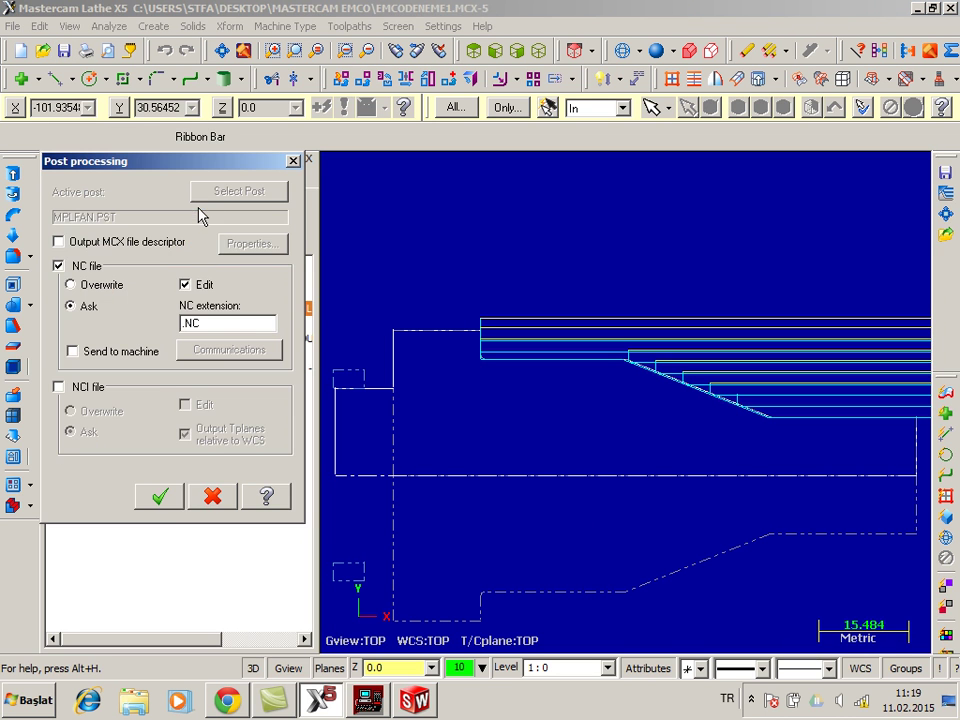
pyautogui.click(165, 500)
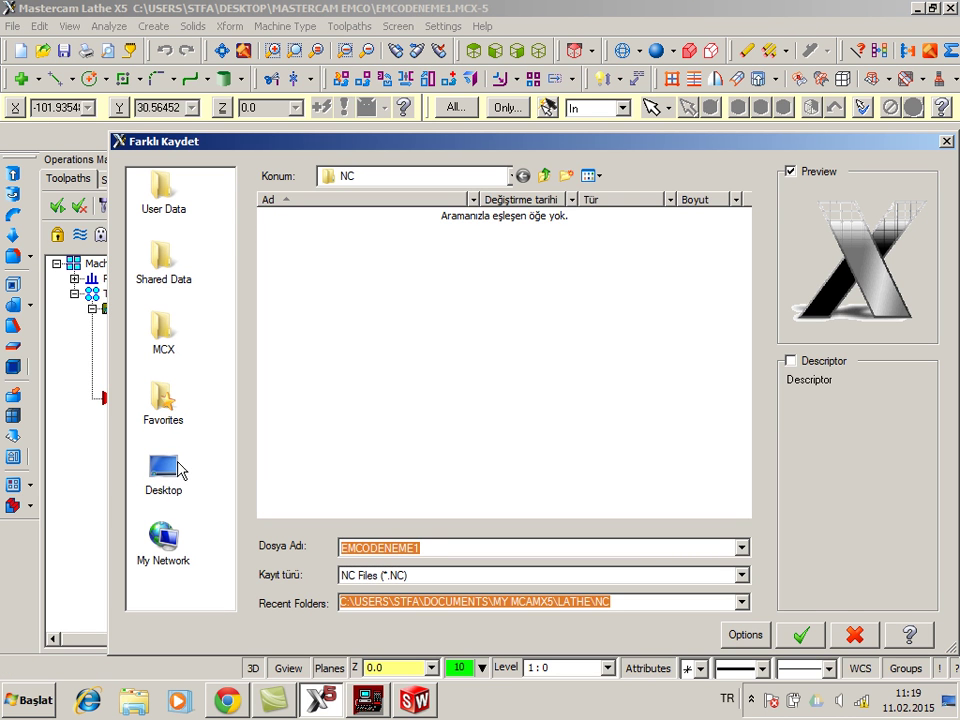
pyautogui.click(172, 470)
pyautogui.doubleClick(320, 312)
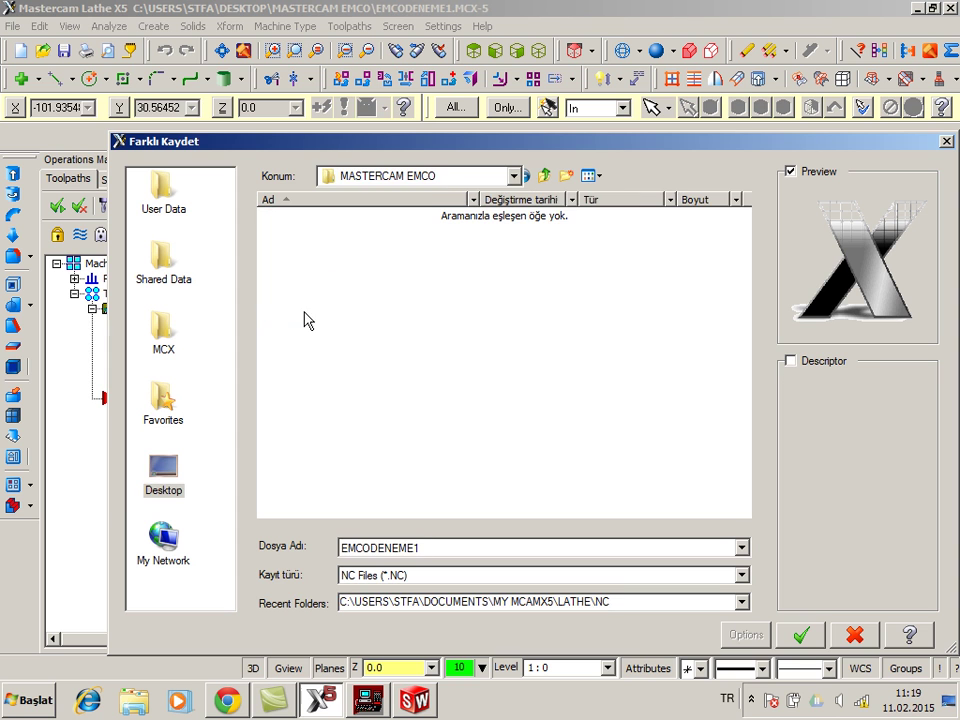
pyautogui.click(816, 634)
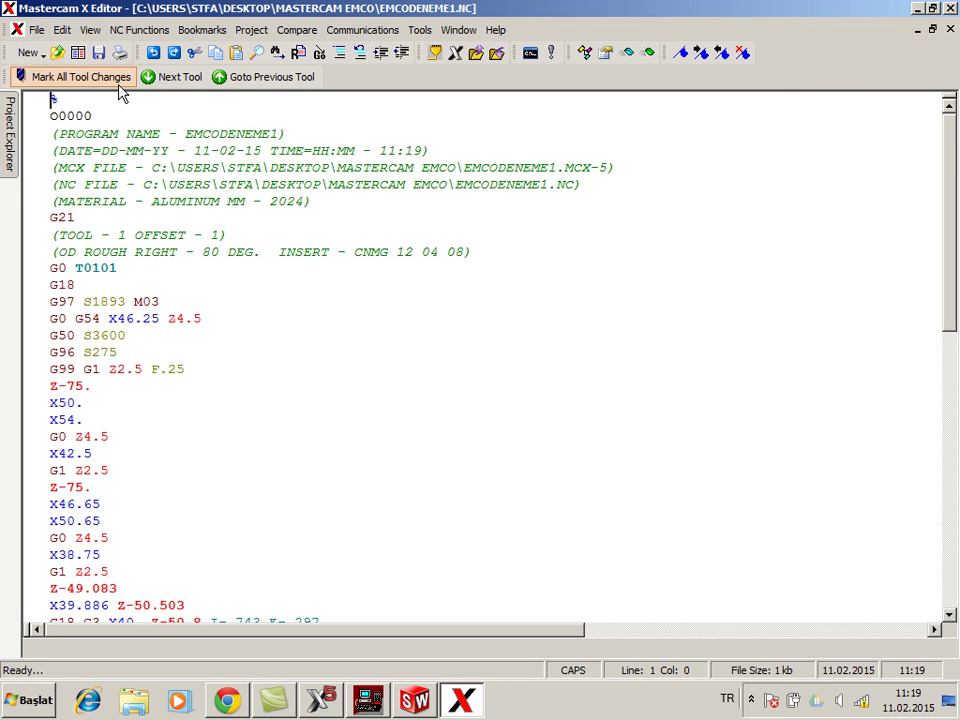
# - Renumber the NC program starting at 1 with increment 1, and save it when closing the editor
pyautogui.click(139, 30)
pyautogui.click(168, 195)
pyautogui.write('1')
pyautogui.doubleClick(577, 290)
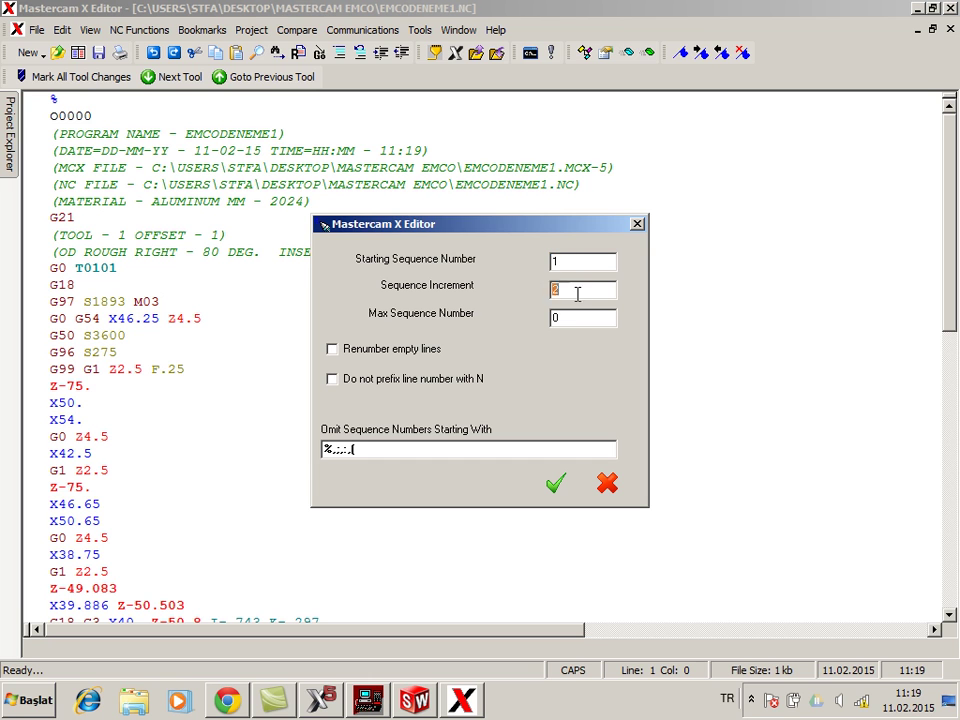
pyautogui.write('1')
pyautogui.doubleClick(580, 317)
pyautogui.click(558, 484)
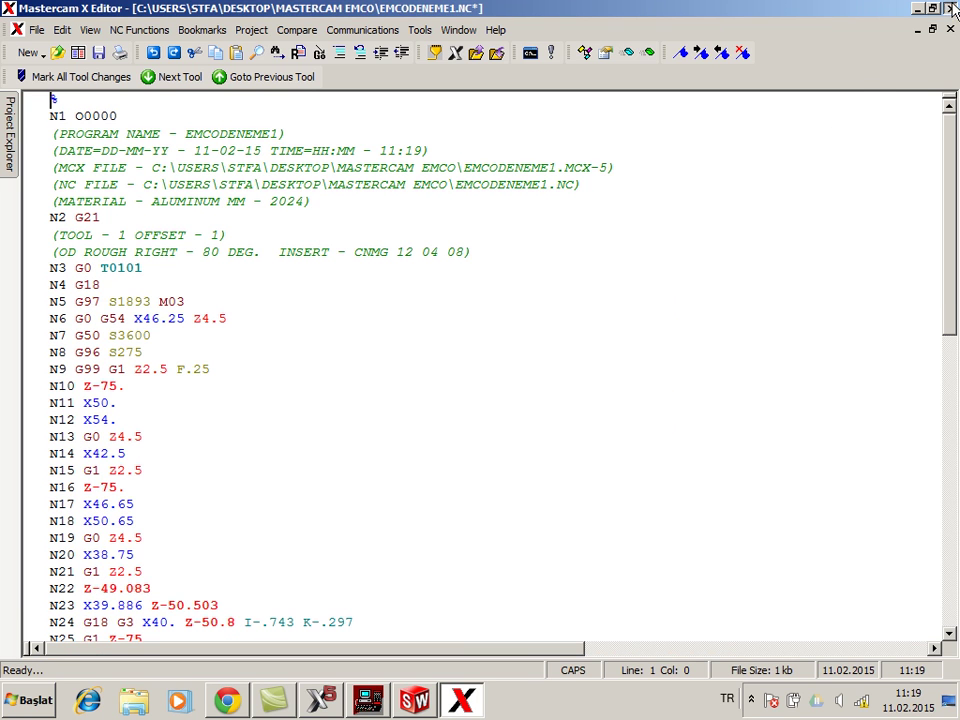
pyautogui.click(952, 8)
pyautogui.click(455, 408)
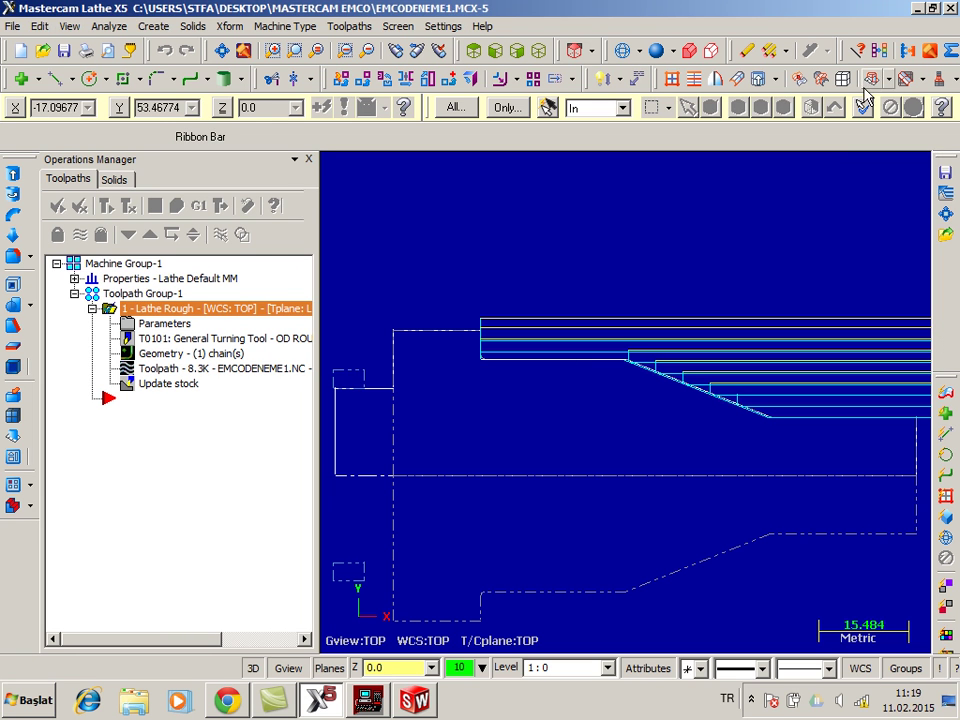
# - Exit Mastercam and SolidWorks without saving, and close WinNC
pyautogui.click(952, 8)
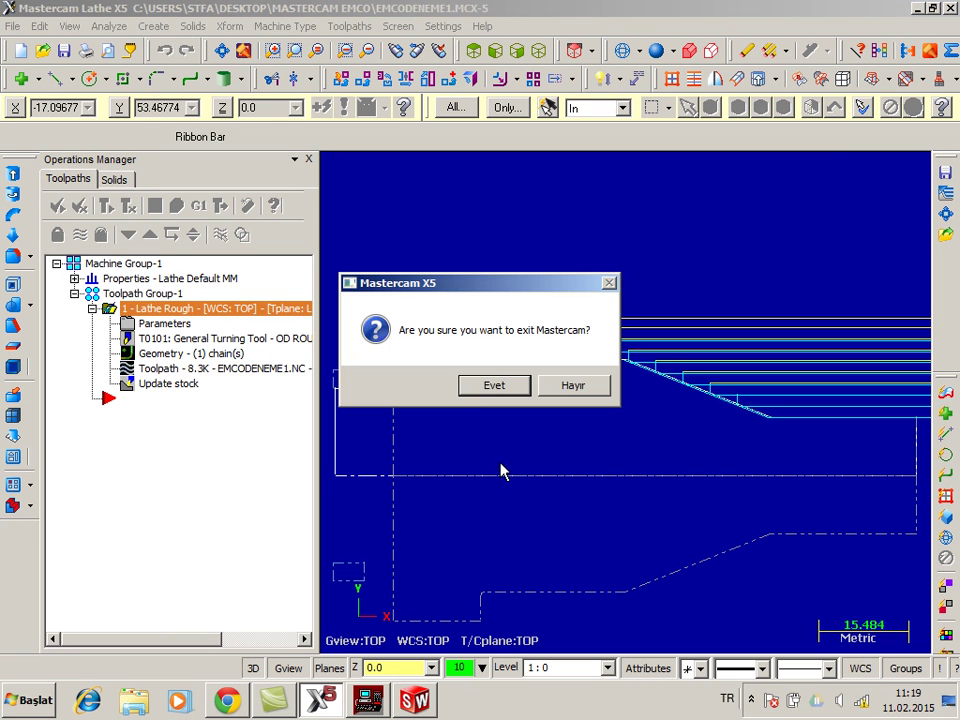
pyautogui.click(478, 388)
pyautogui.click(553, 389)
pyautogui.click(948, 13)
pyautogui.click(461, 371)
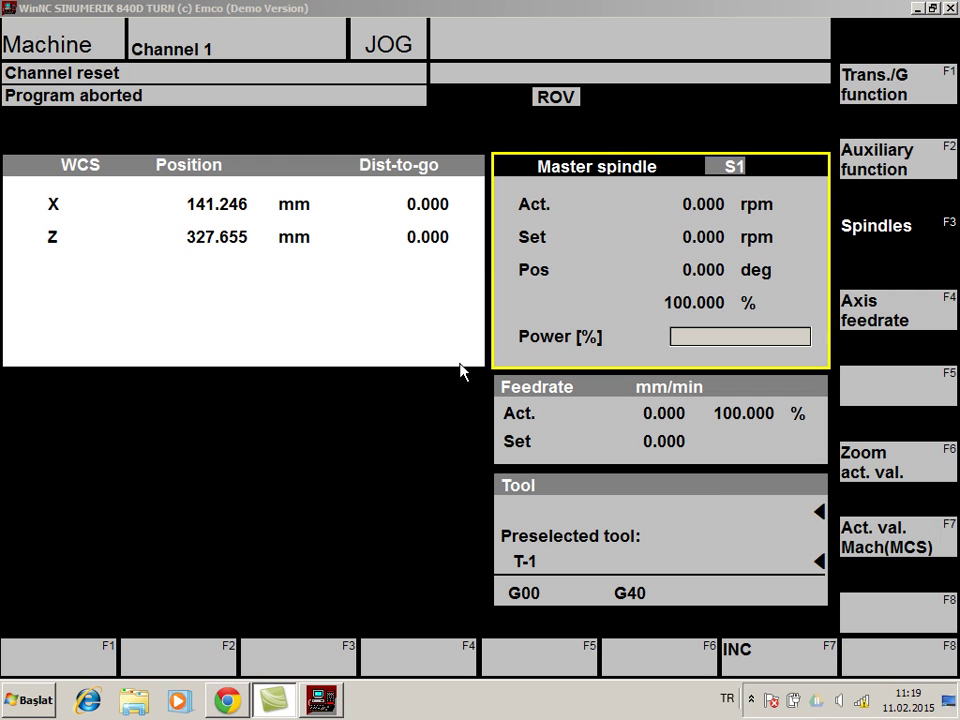
pyautogui.click(952, 8)
# - Open EMCODENEME1.NC from MASTERCAM EMCO in Not Defteri (Notepad), maximized
pyautogui.doubleClick(397, 325)
pyautogui.click(254, 181)
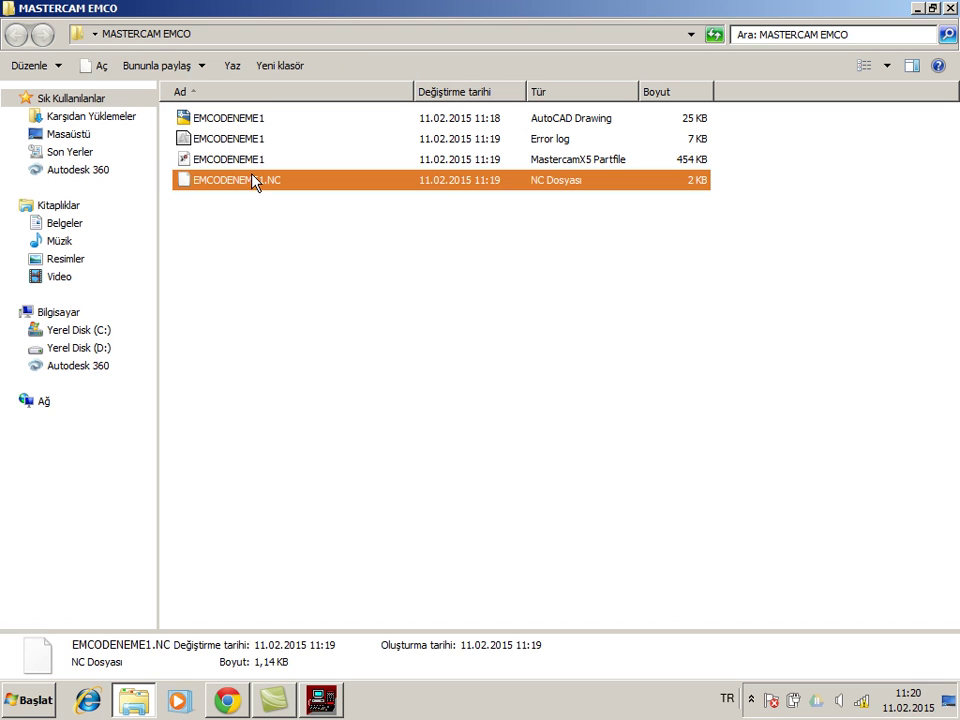
pyautogui.rightClick(242, 184)
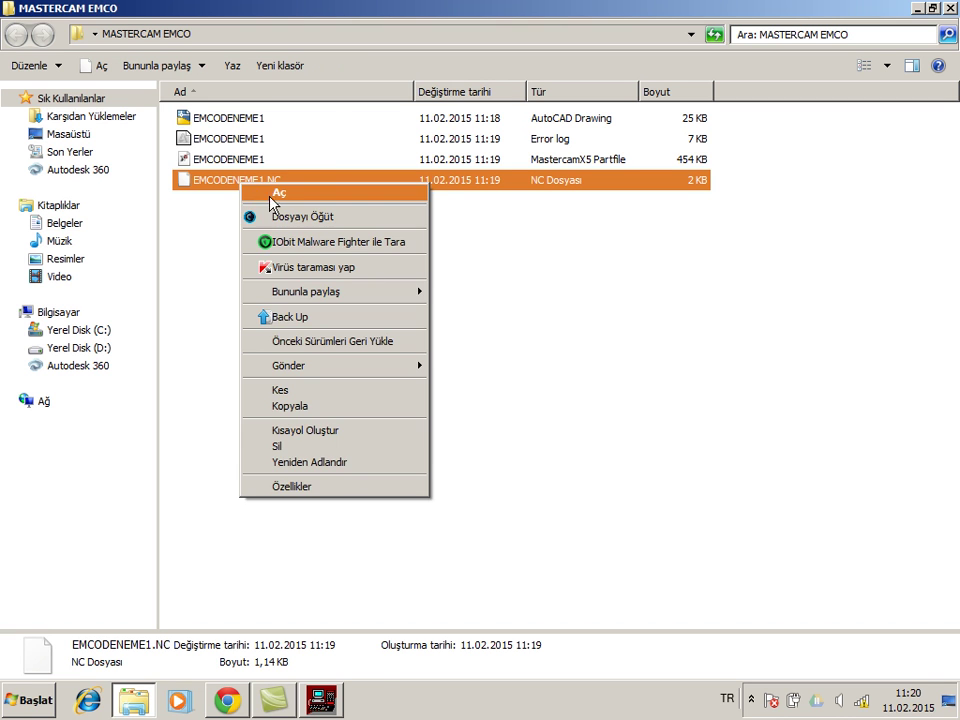
pyautogui.click(271, 196)
pyautogui.click(364, 403)
pyautogui.click(536, 432)
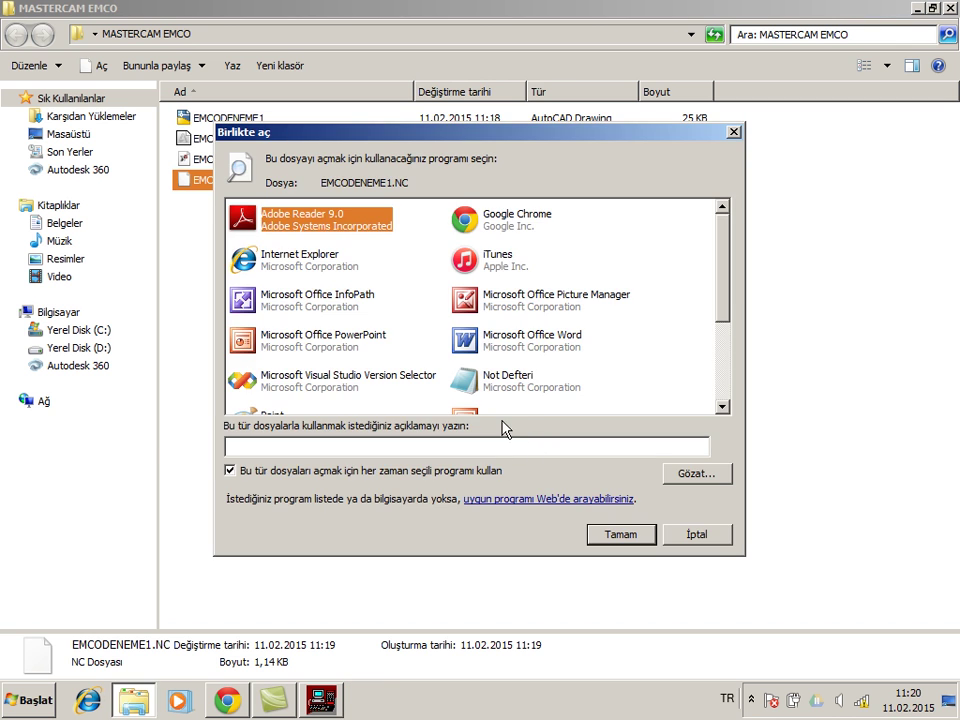
pyautogui.doubleClick(504, 390)
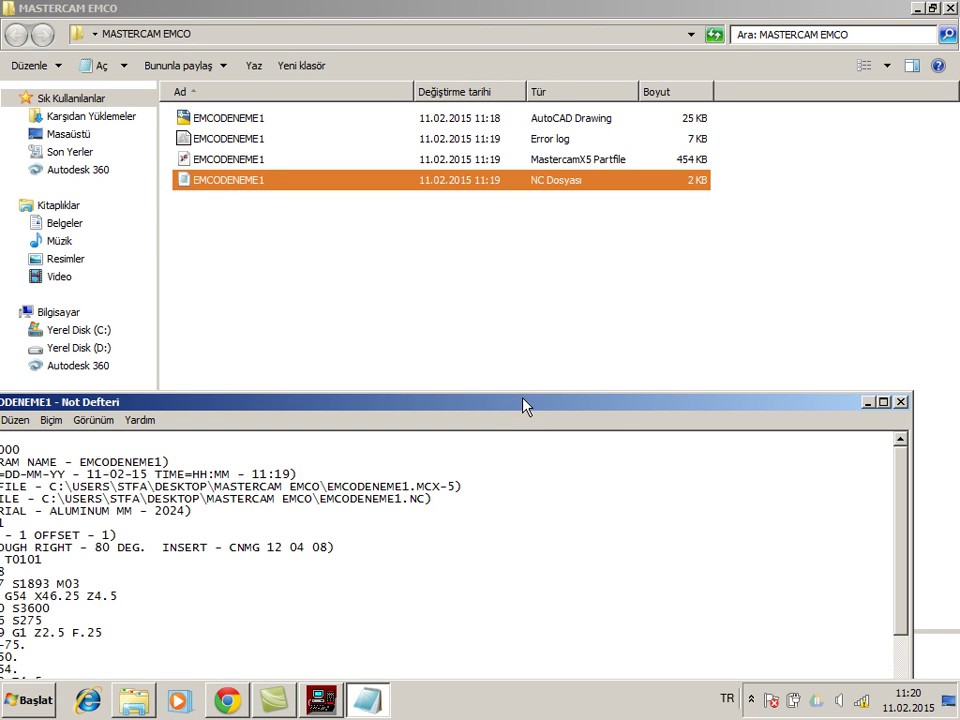
pyautogui.doubleClick(523, 398)
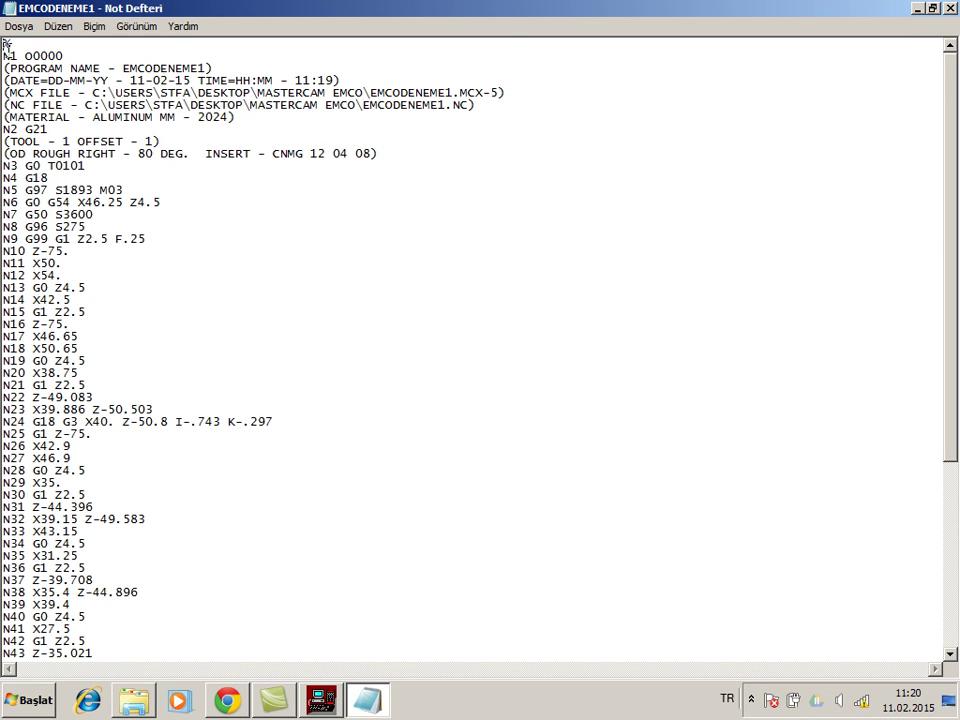
# - Delete the old program header through the N9 G99 line
pyautogui.moveTo(148, 240)
pyautogui.mouseDown()
pyautogui.moveTo(52, 222)
pyautogui.moveTo(4, 153)
pyautogui.moveTo(3, 124)
pyautogui.mouseUp()
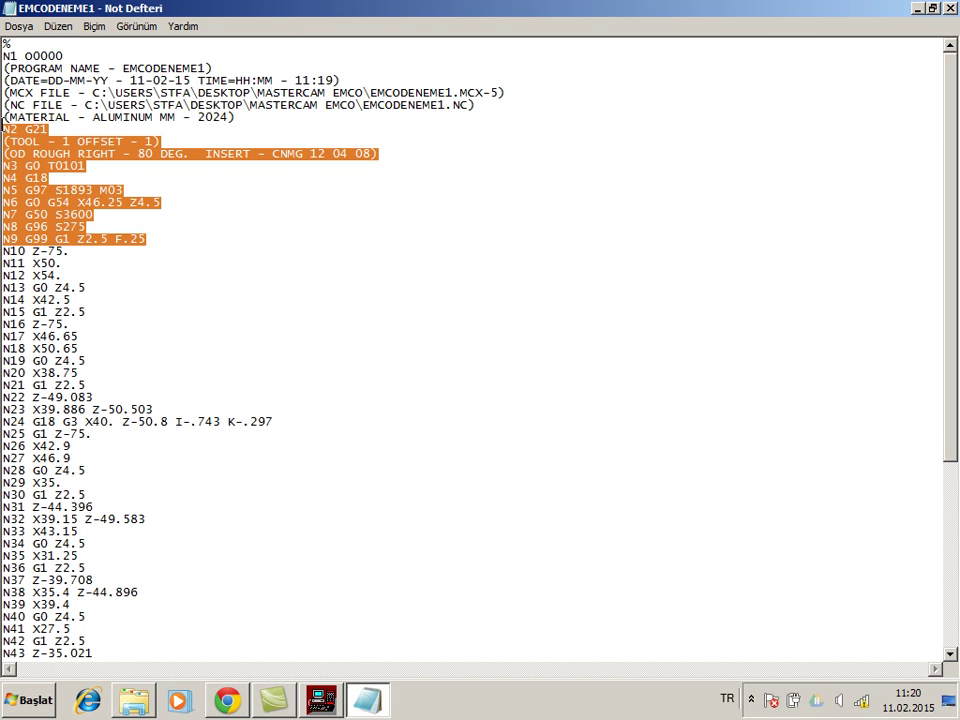
pyautogui.moveTo(178, 228)
pyautogui.mouseDown()
pyautogui.moveTo(3, 240)
pyautogui.moveTo(3, 40)
pyautogui.mouseUp()
pyautogui.click(50, 239)
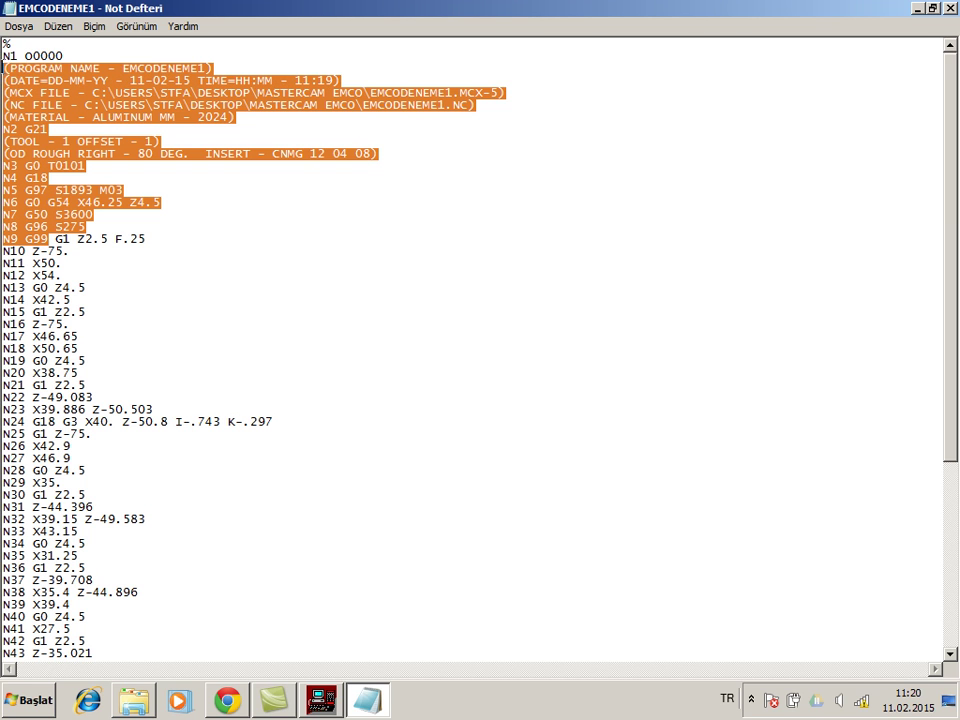
pyautogui.press('Delete')
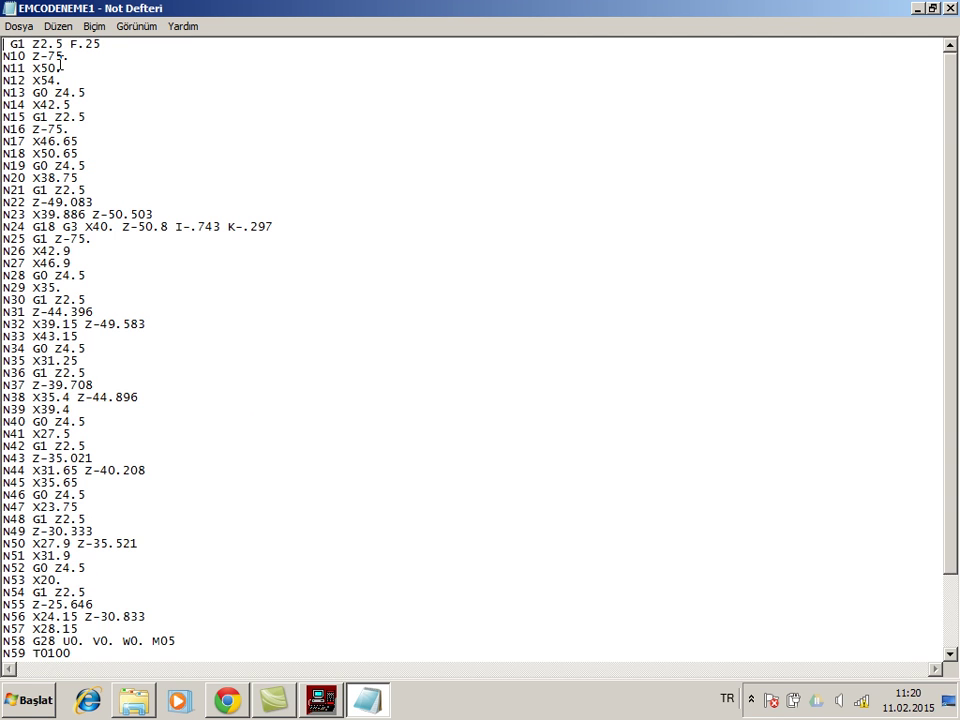
pyautogui.press('Return')
pyautogui.press('Return')
# - Type blocks N1 G57, N2 G0 X75 Z75 and N3 T1 D1 M6
pyautogui.write('N1 ')
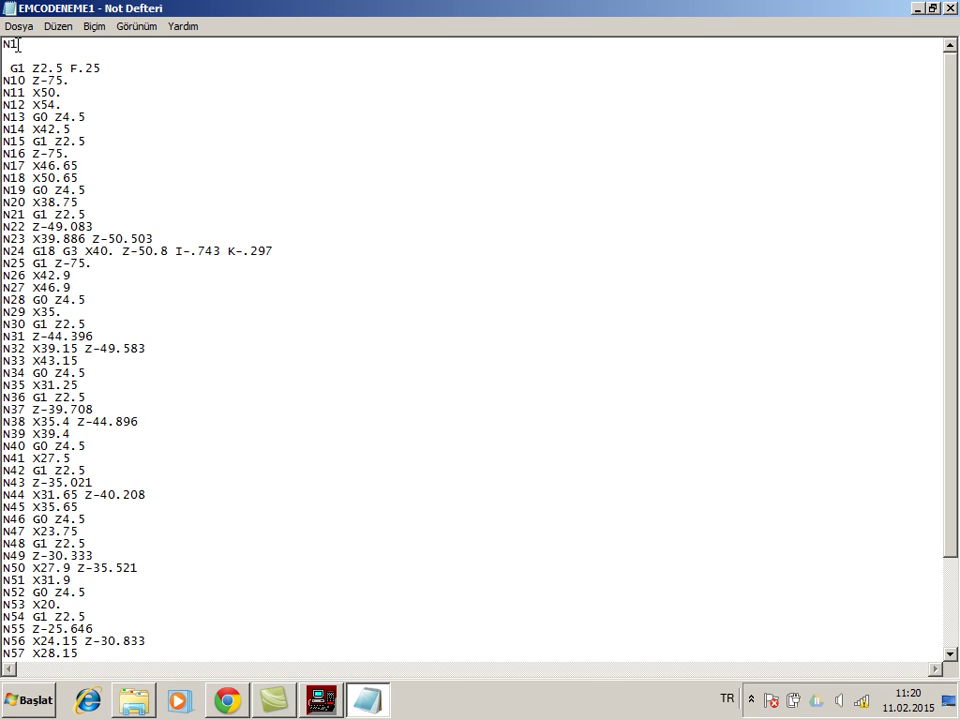
pyautogui.write('G57')
pyautogui.press('Return')
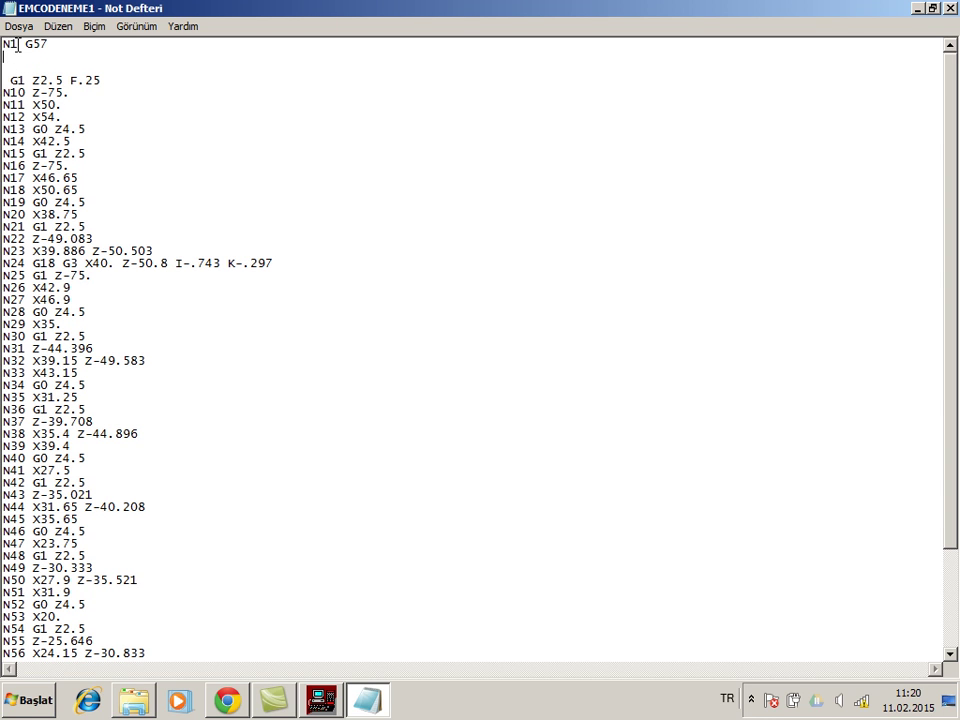
pyautogui.write('N2 G0')
pyautogui.write('5 Z')
pyautogui.write('75')
pyautogui.press('Return')
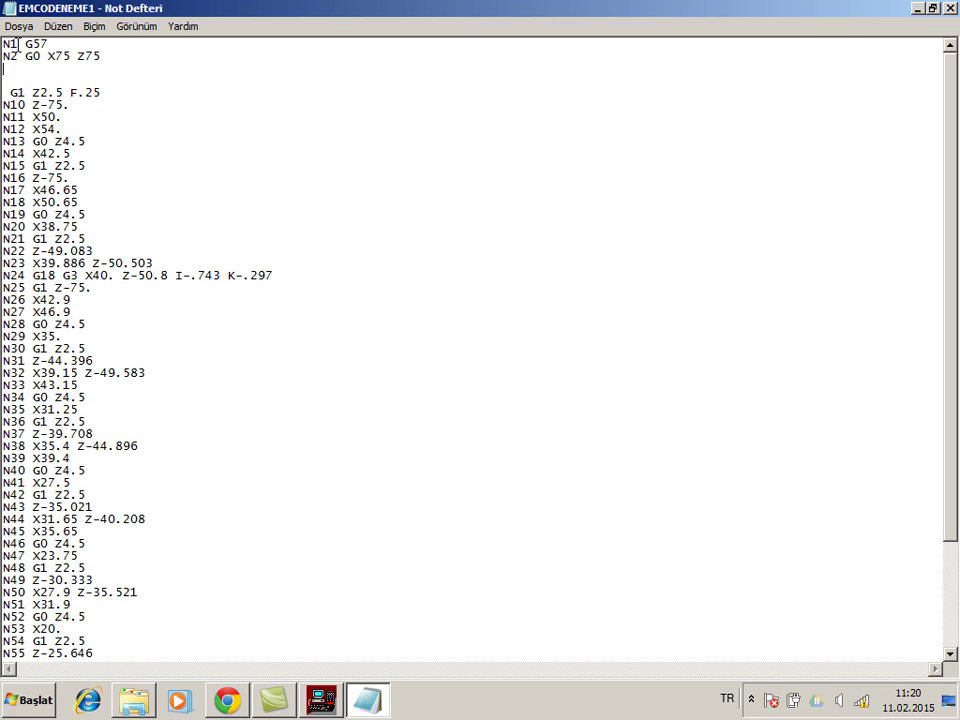
pyautogui.write('N3T1 D1')
pyautogui.write(' M6')
pyautogui.press('Return')
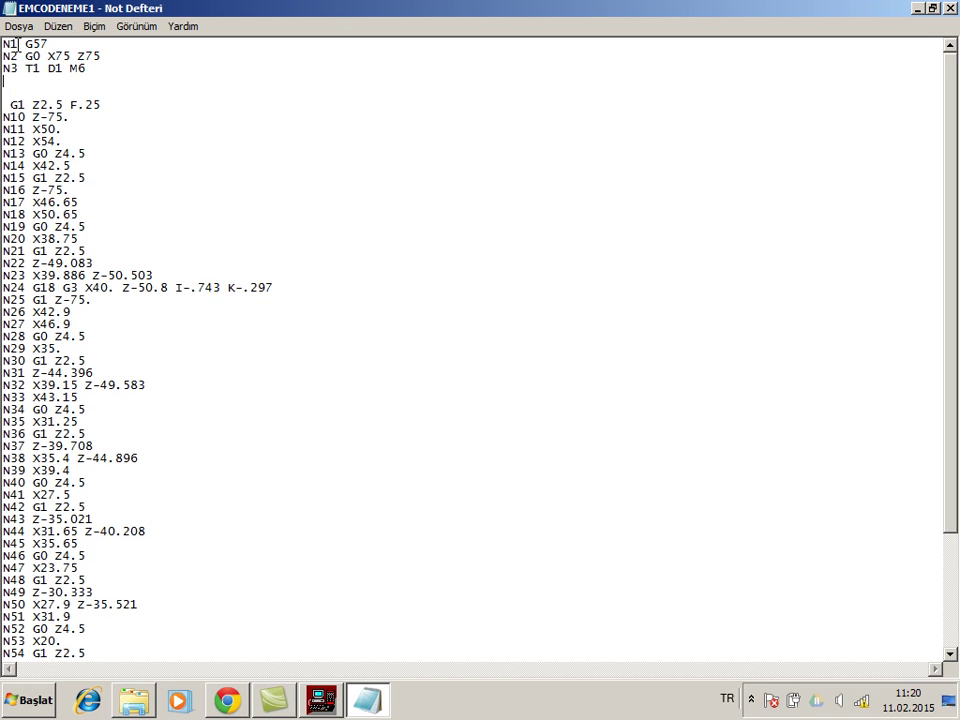
# - Add N4 G96 S1000 M4 and N5 G95 F0.25, removing the extra blank lines
pyautogui.write('N4 G9')
pyautogui.write('6 S1000 M')
pyautogui.write('4')
pyautogui.press('Return')
pyautogui.write('G9')
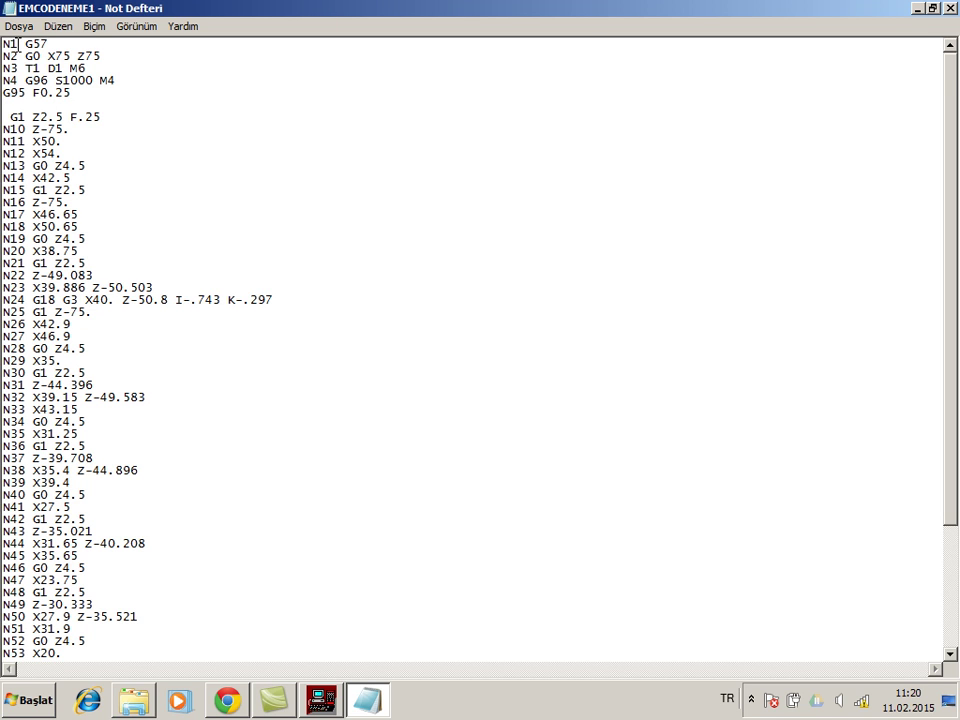
pyautogui.press('Return')
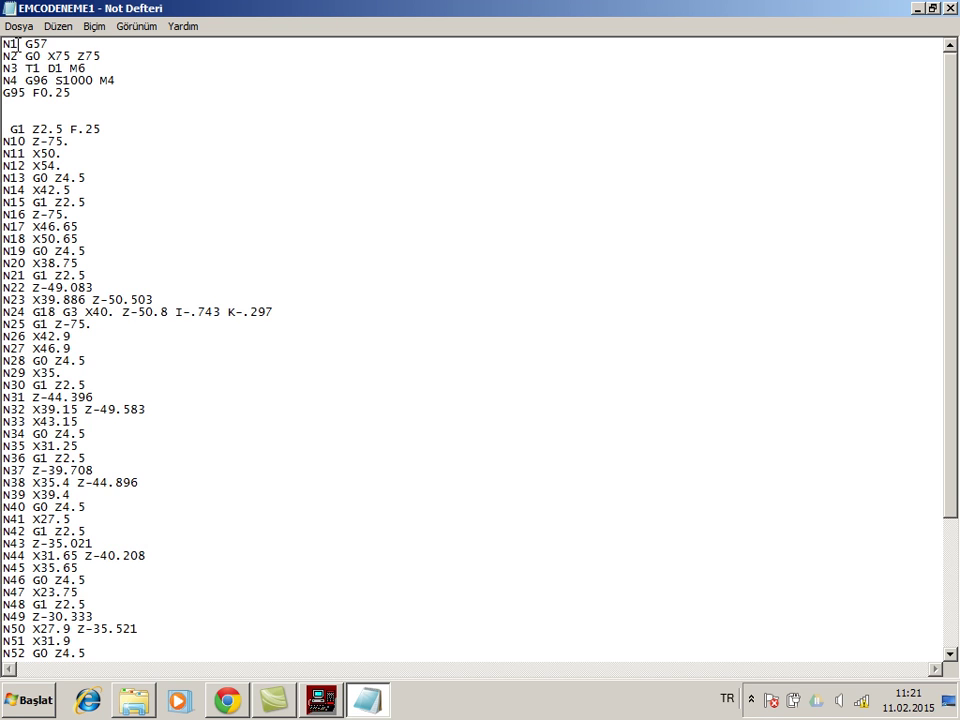
pyautogui.press('BackSpace')
pyautogui.press('BackSpace')
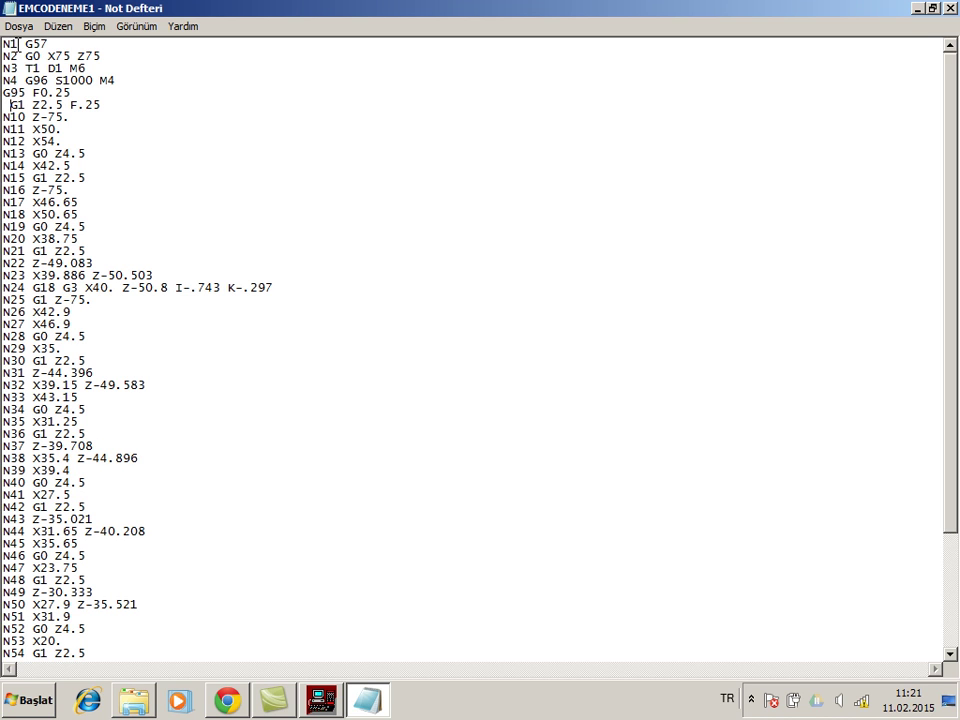
pyautogui.press('Home')
pyautogui.write('N5 ')
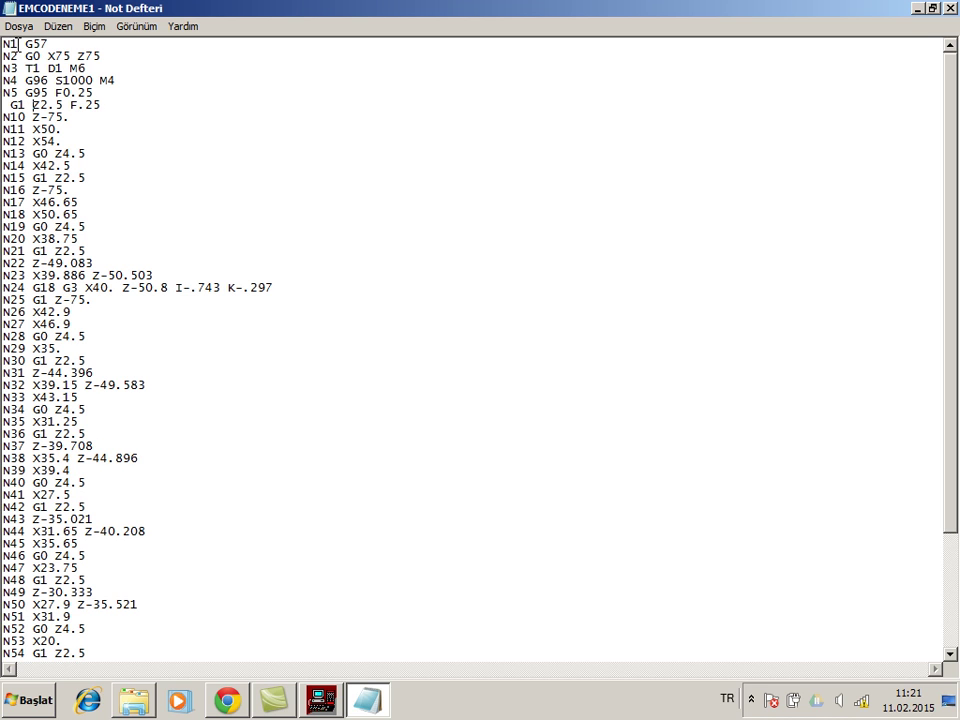
pyautogui.write('N6')
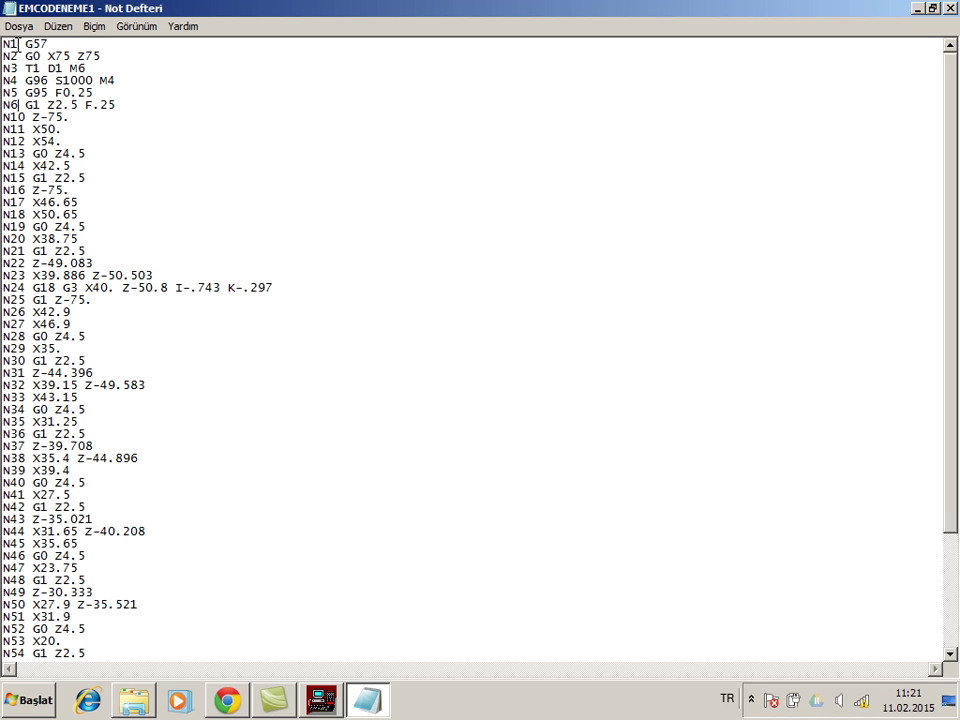
# - Remove G18 from line N24 and change N58's G28 return to G0 X75 Z75
pyautogui.click(61, 290)
pyautogui.press('BackSpace')
pyautogui.press('BackSpace')
pyautogui.press('BackSpace')
pyautogui.press('BackSpace')
pyautogui.scroll(-4, 133, 328)
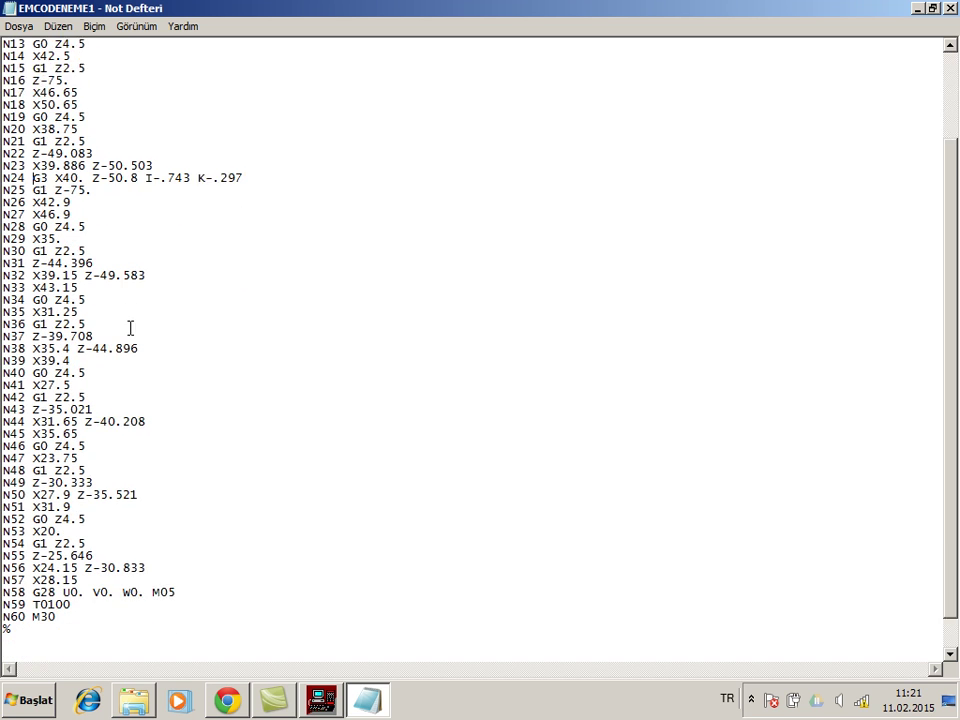
pyautogui.scroll(-1, 143, 328)
pyautogui.click(185, 555)
pyautogui.moveTo(185, 555); pyautogui.dragTo(32, 555)
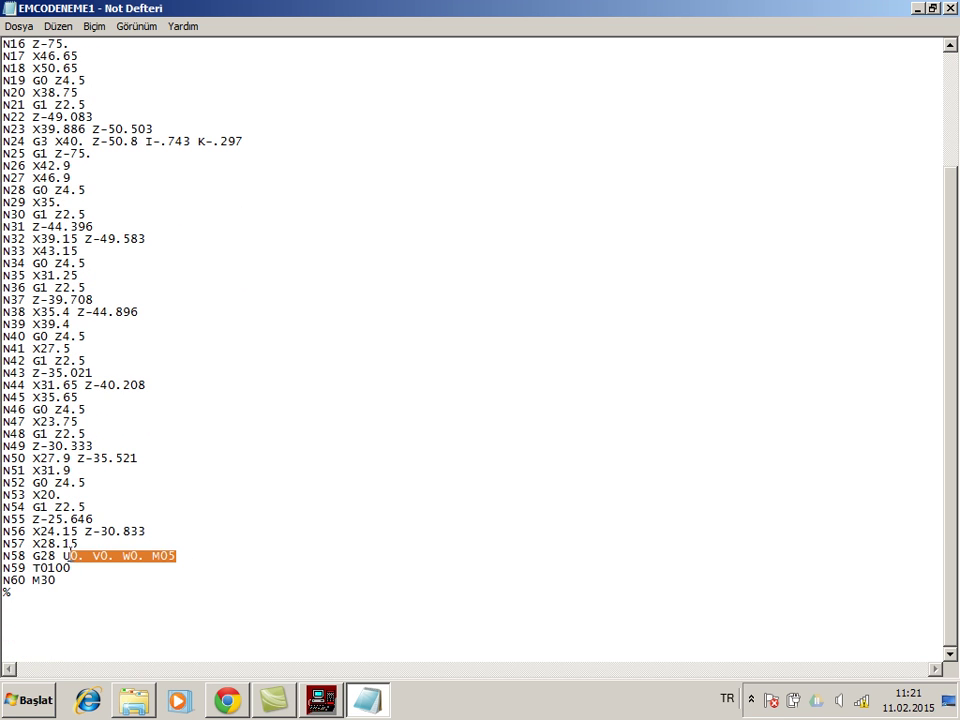
pyautogui.write('G0 X75 Z')
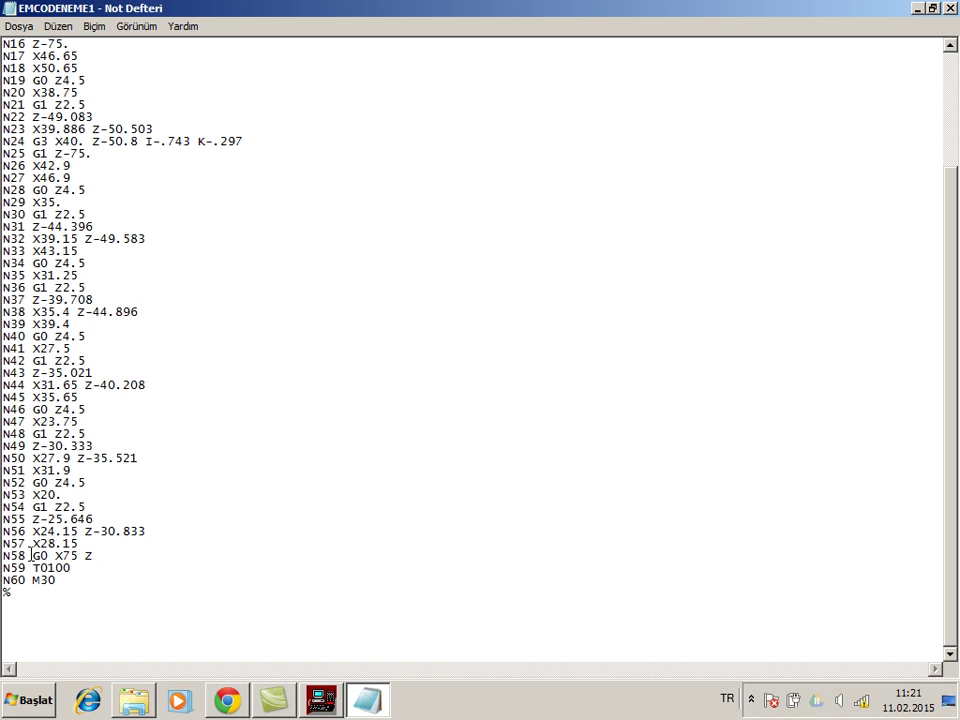
pyautogui.write('5')
# - Delete the N59 T0100 line and close the program in Notepad
pyautogui.moveTo(122, 567); pyautogui.dragTo(3, 570)
pyautogui.press('BackSpace')
pyautogui.press('BackSpace')
pyautogui.scroll(4, 332, 316)
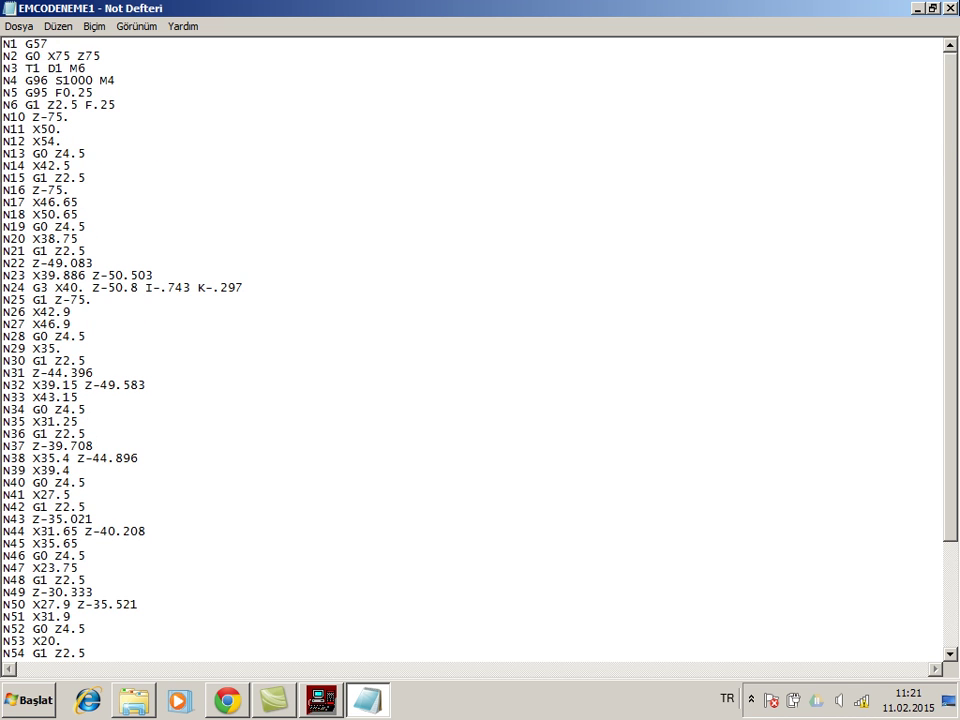
pyautogui.click(947, 8)
# - Save the Notepad changes and copy the EMCODENEME1.NC file
pyautogui.click(445, 366)
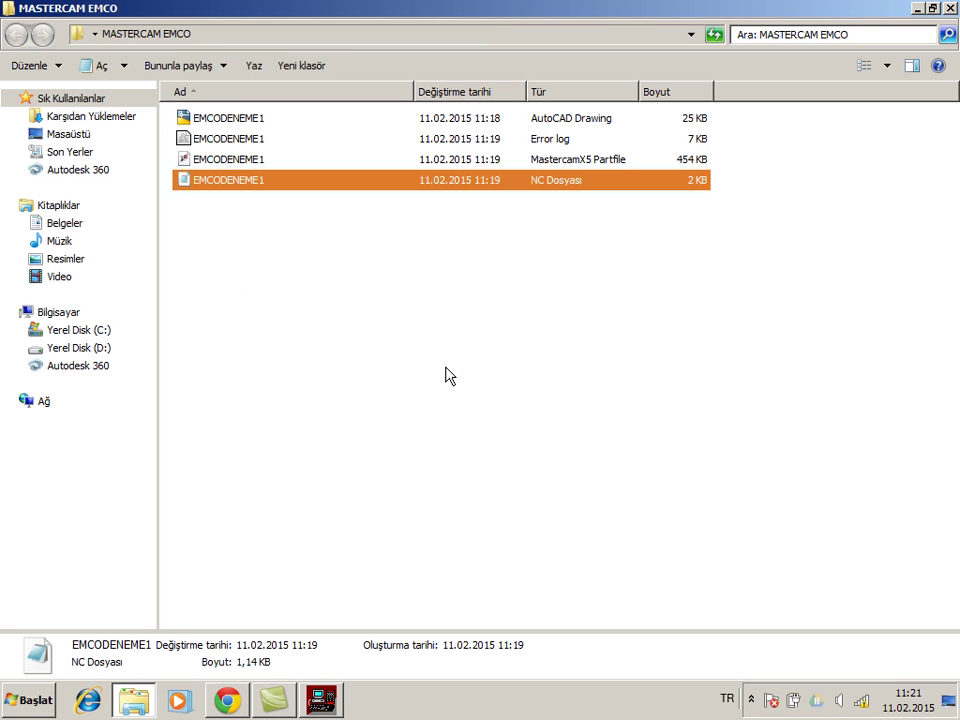
pyautogui.click(250, 183)
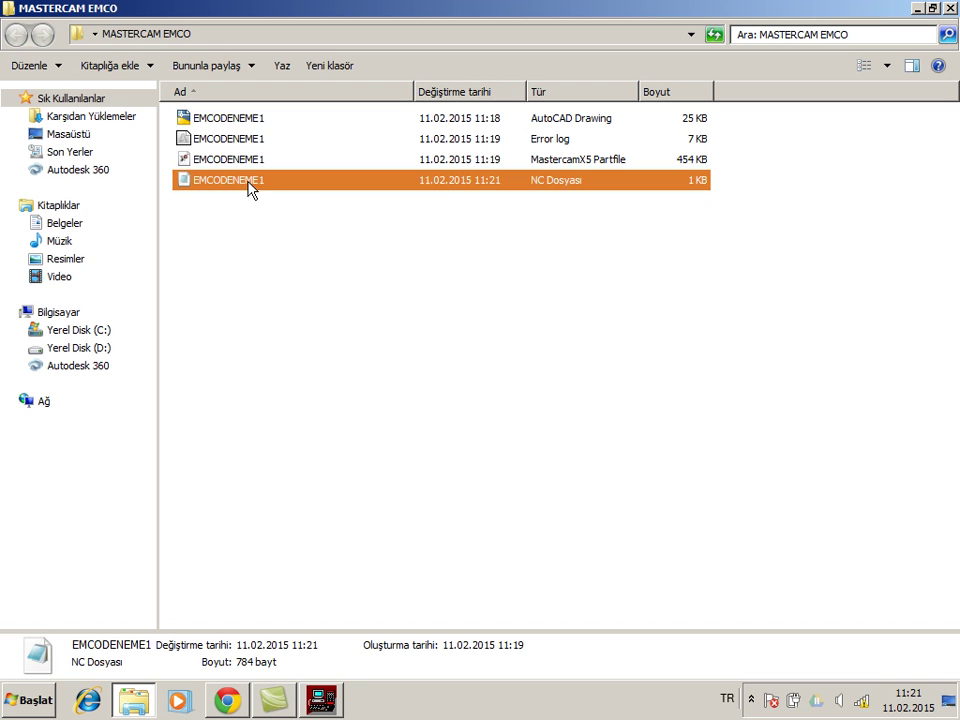
pyautogui.rightClick(250, 184)
pyautogui.click(319, 447)
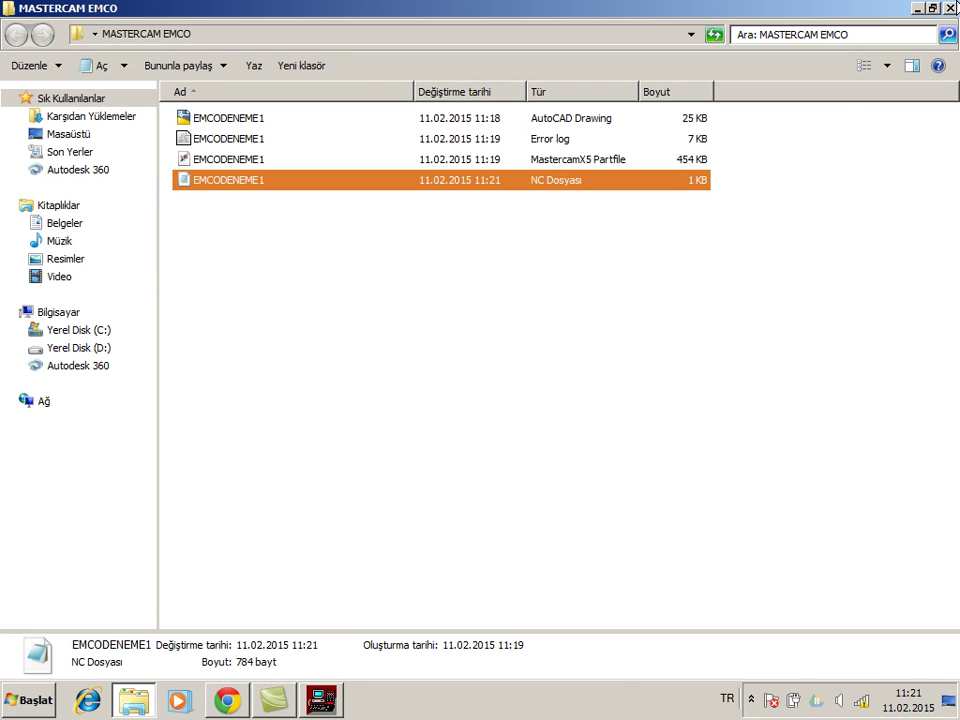
# - Navigate to the C:\WinNC32\SIE840D.T\PRG\MPF.DIR folder
pyautogui.press('super+d')
pyautogui.doubleClick(40, 42)
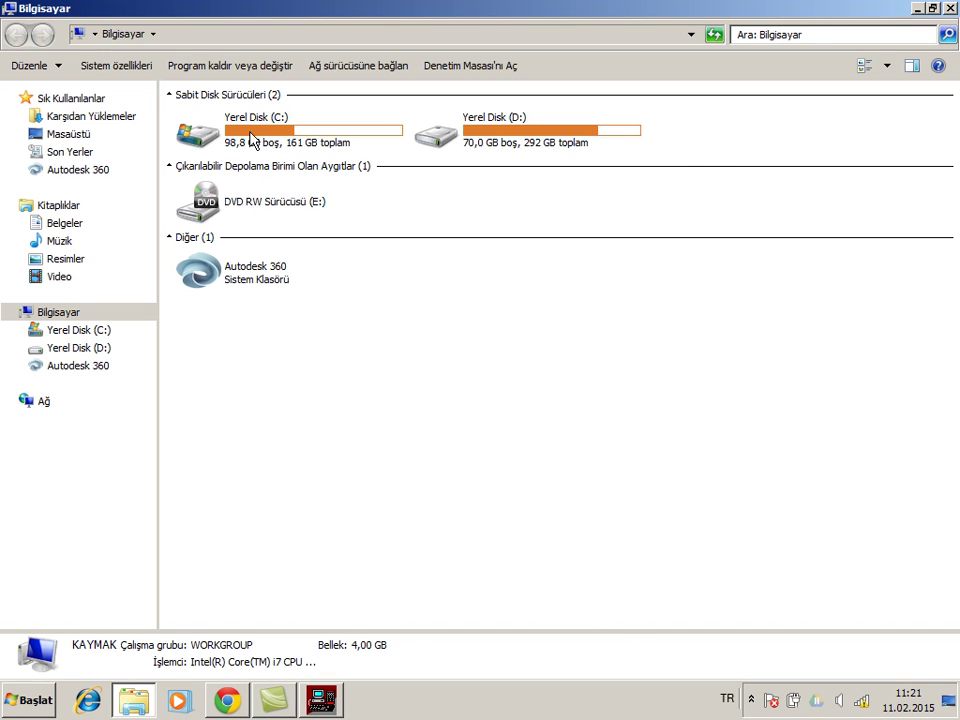
pyautogui.doubleClick(252, 150)
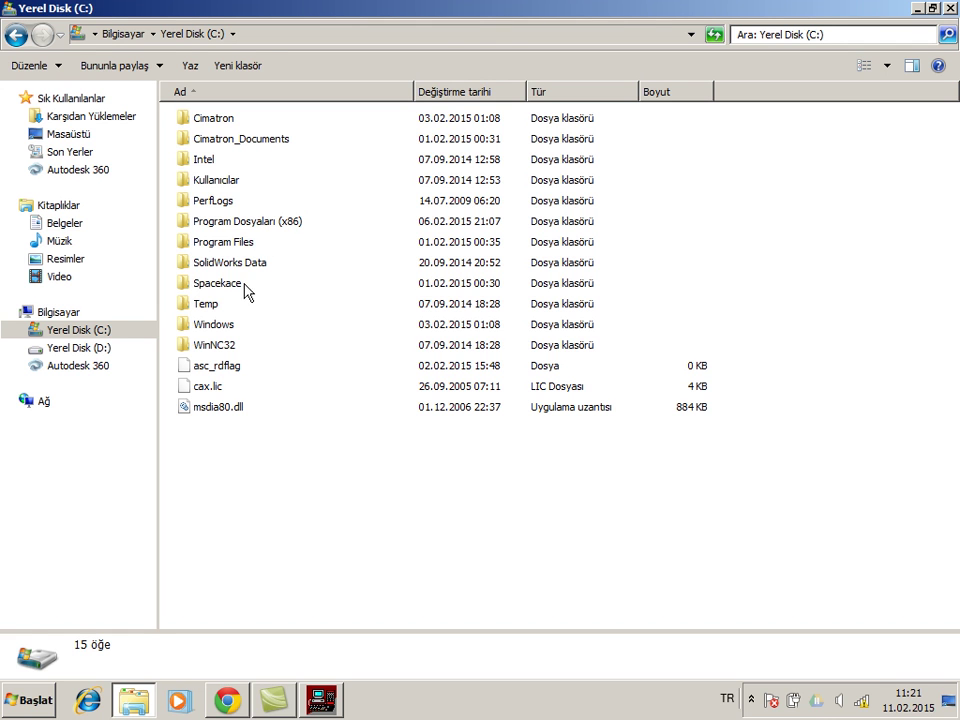
pyautogui.doubleClick(222, 346)
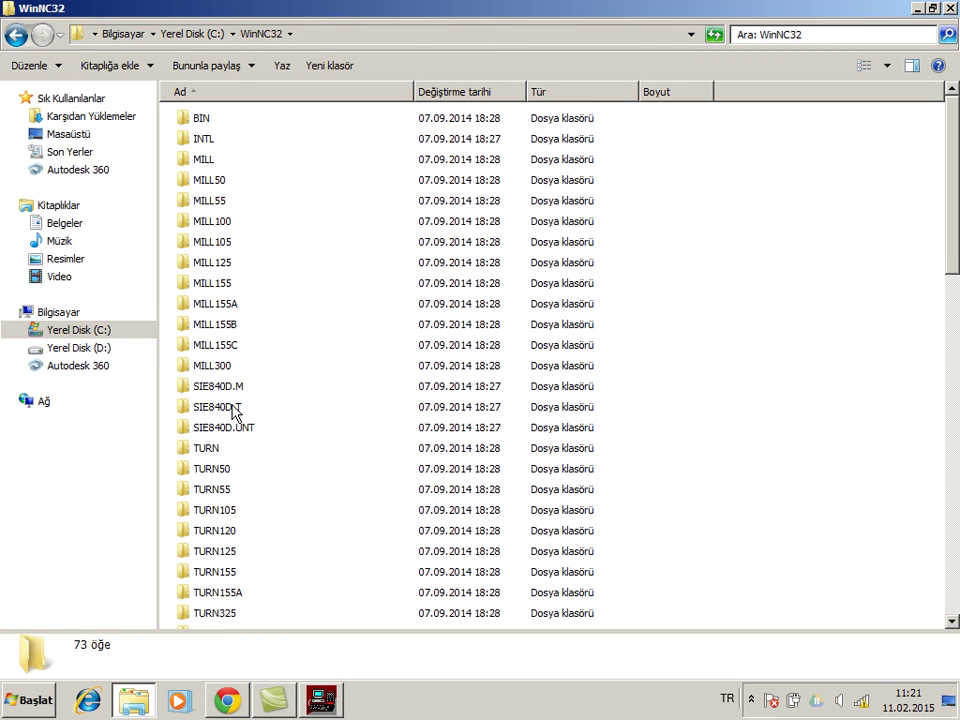
pyautogui.doubleClick(237, 407)
pyautogui.click(207, 122)
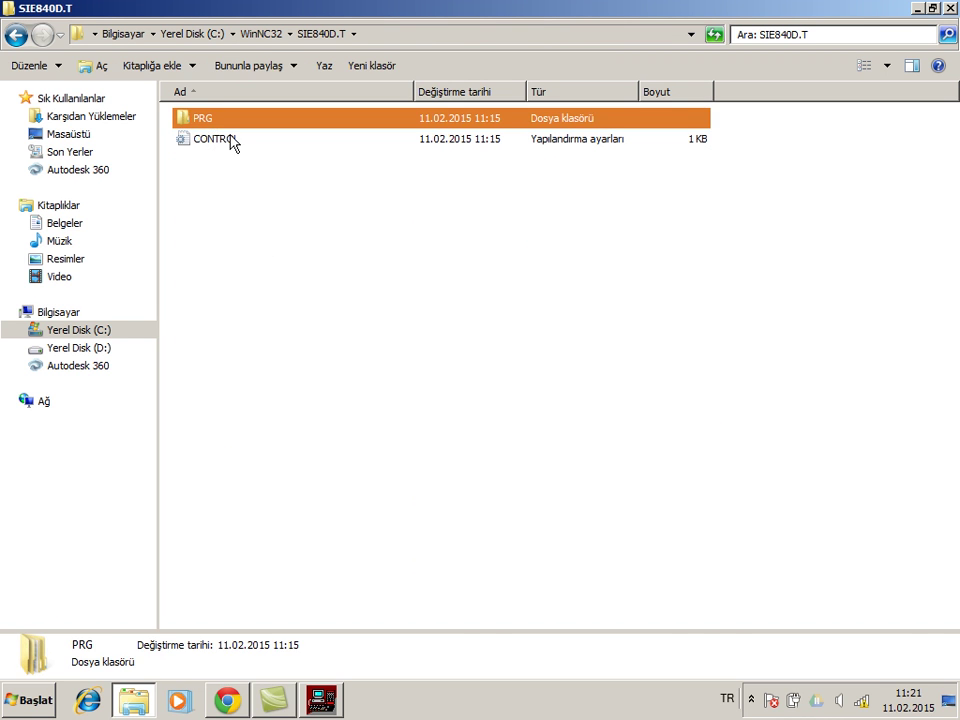
pyautogui.doubleClick(214, 120)
pyautogui.doubleClick(207, 184)
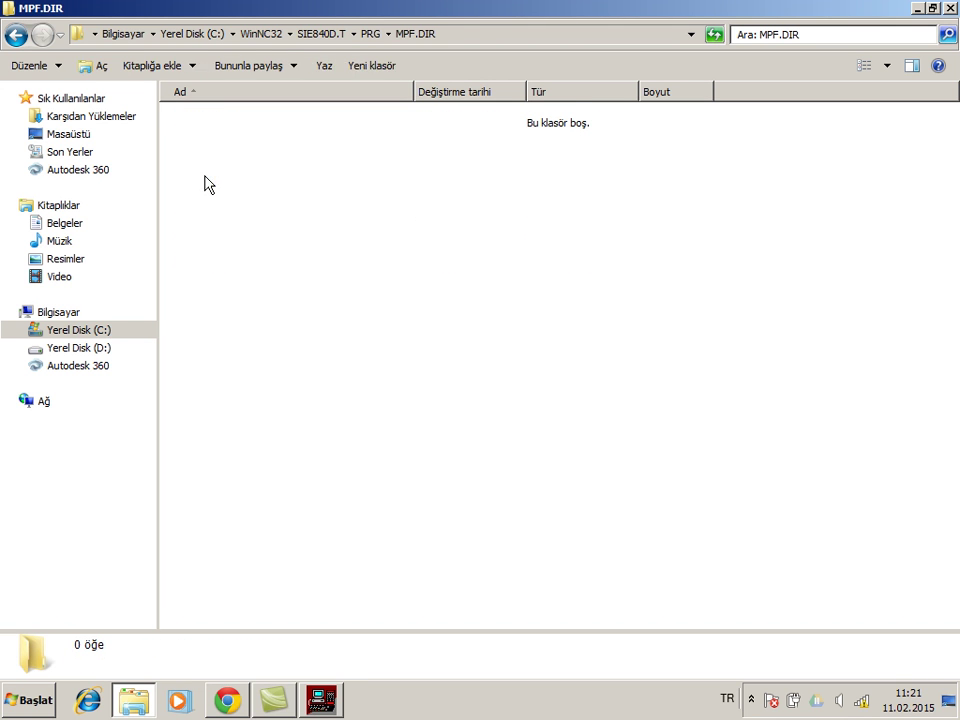
# - Paste EMCODENEME1.NC into MPF.DIR and review its General, Security and Details properties
pyautogui.rightClick(240, 210)
pyautogui.click(285, 311)
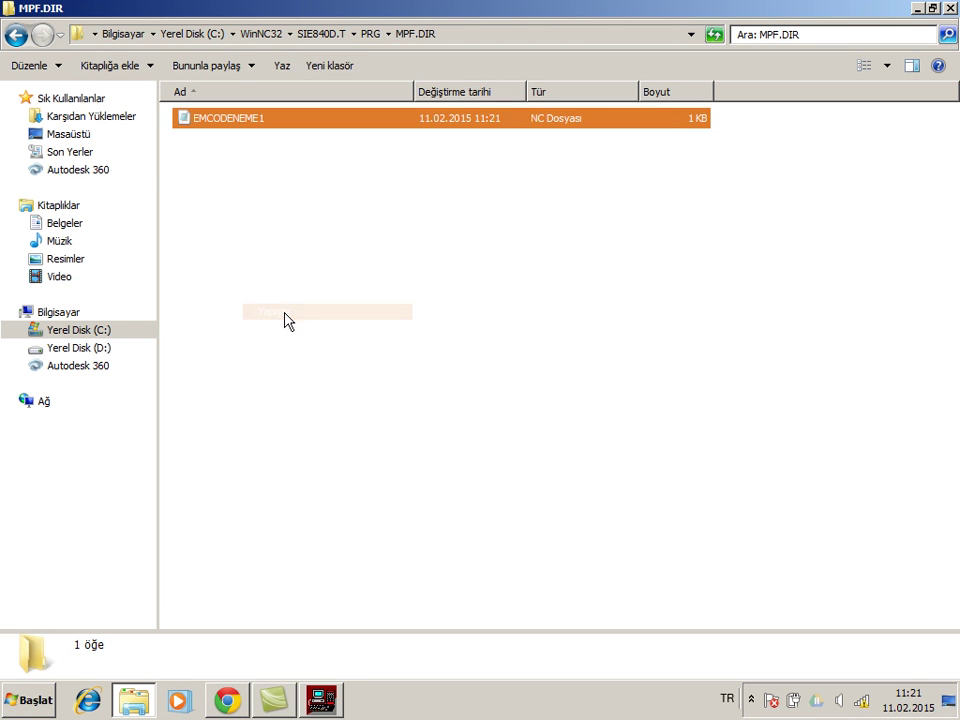
pyautogui.click(228, 121)
pyautogui.rightClick(228, 121)
pyautogui.click(295, 441)
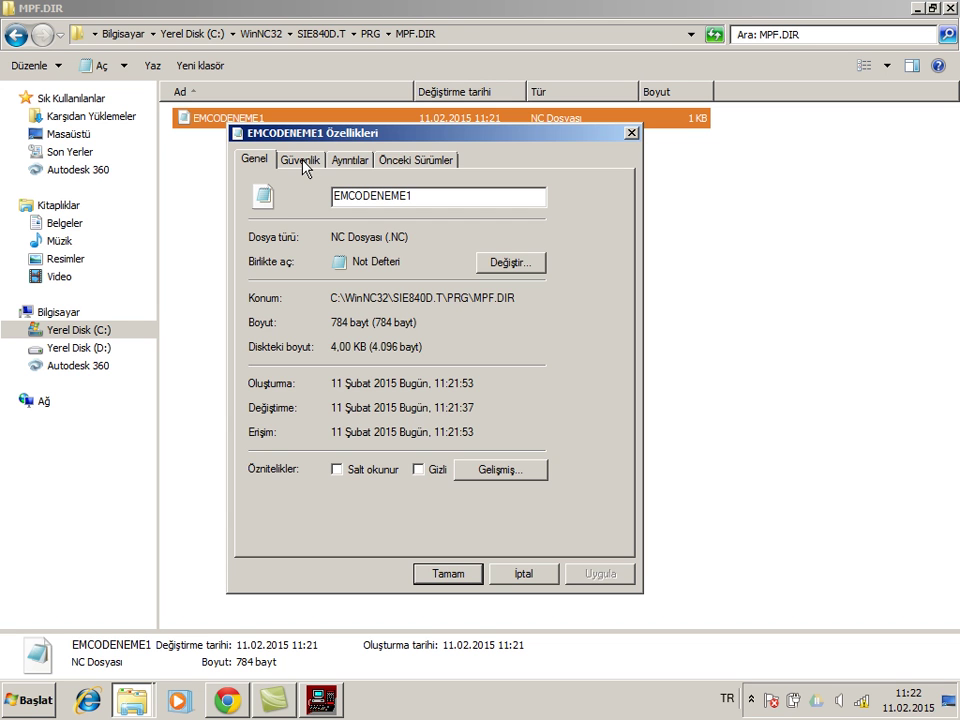
pyautogui.moveTo(455, 135); pyautogui.dragTo(468, 155)
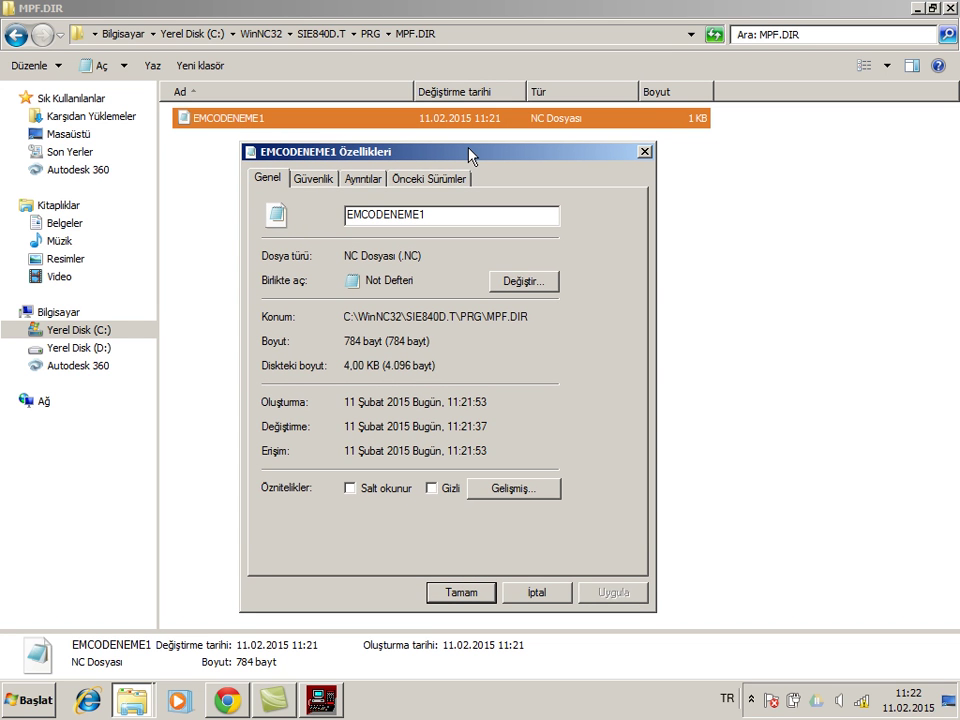
pyautogui.click(318, 179)
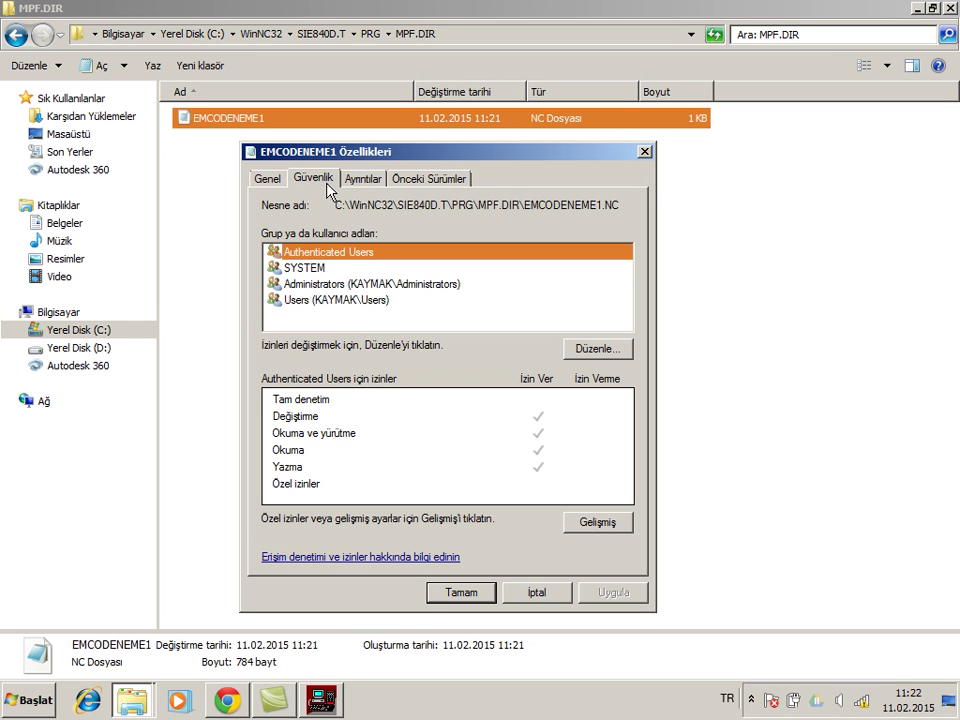
pyautogui.click(360, 179)
pyautogui.click(268, 179)
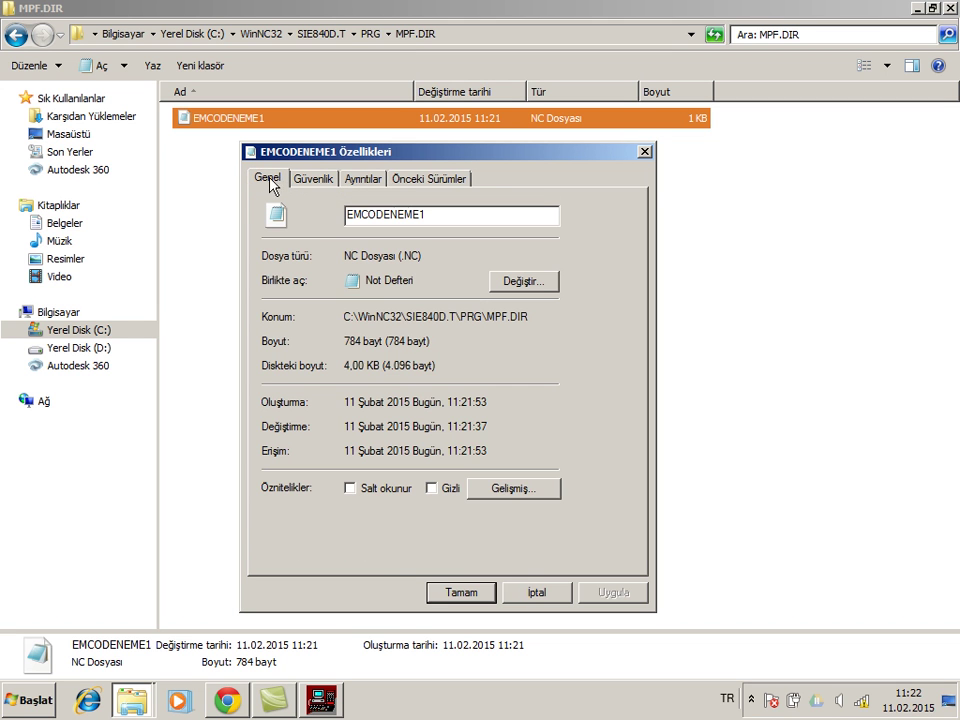
pyautogui.click(536, 592)
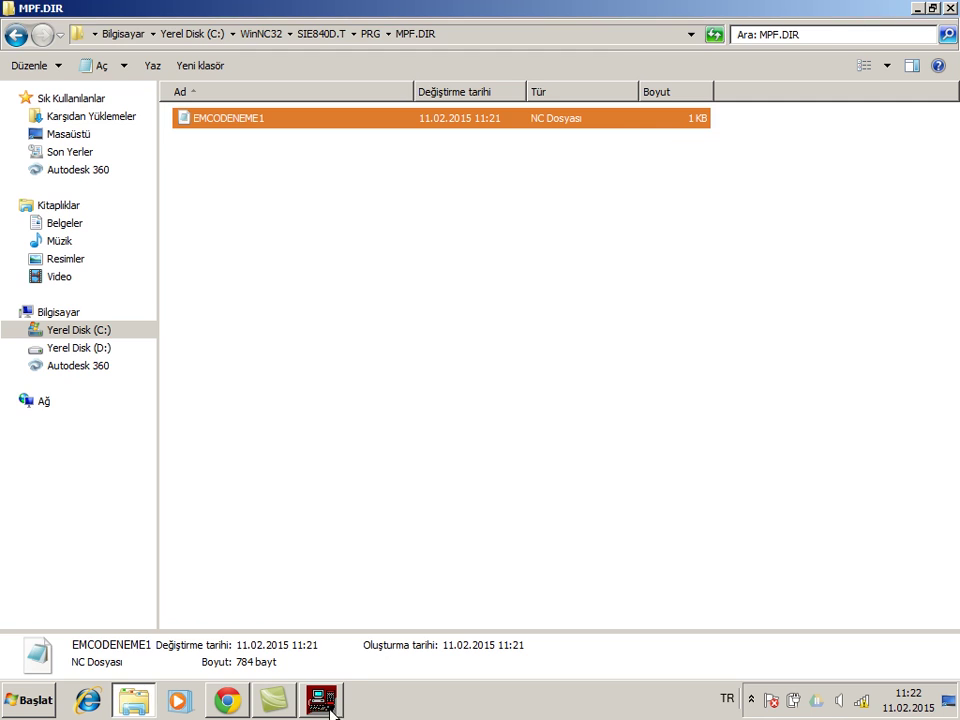
# - Check WinNC's Part programs list in the Program area, then return to MPF.DIR
pyautogui.click(321, 699)
pyautogui.press('F10')
pyautogui.click(325, 664)
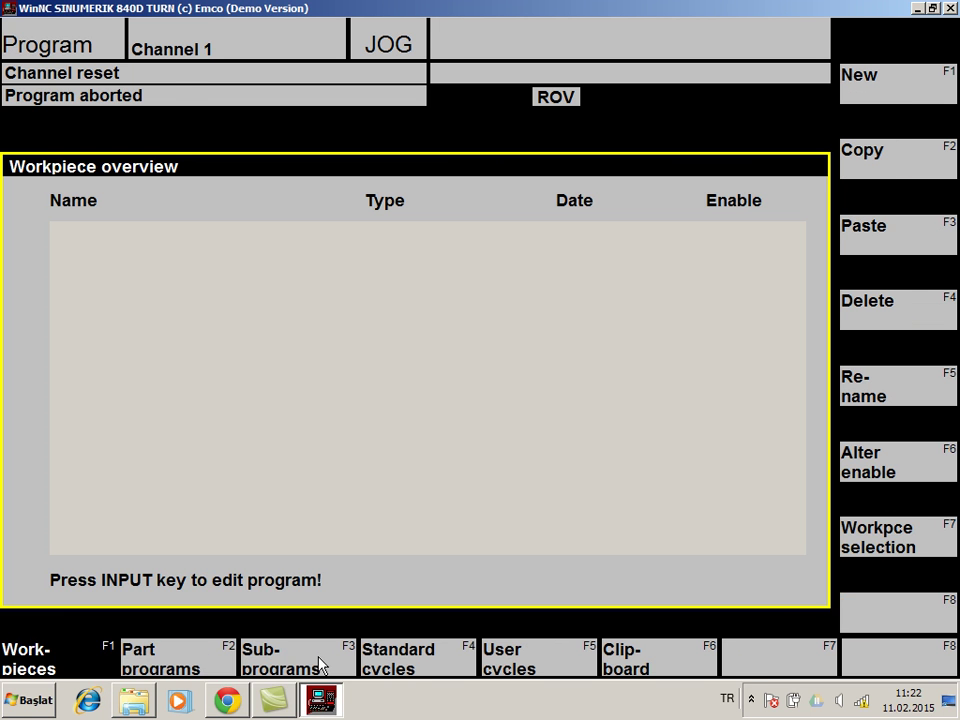
pyautogui.click(170, 652)
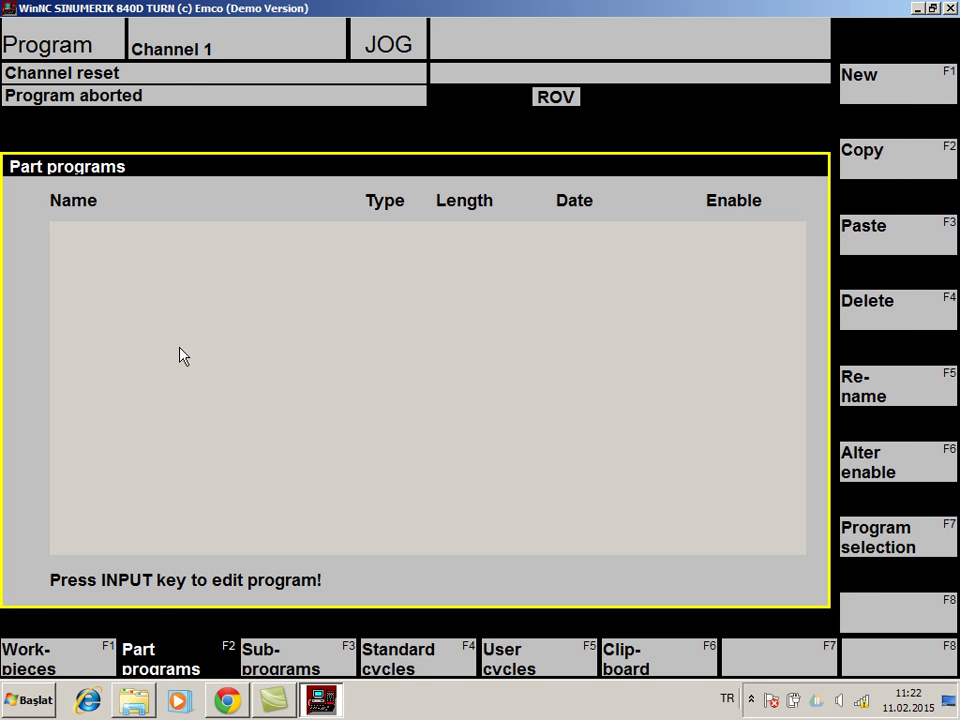
pyautogui.click(134, 702)
pyautogui.click(305, 254)
# - Rename the pasted file to EMCODENEME1.MPF through its Properties dialog
pyautogui.rightClick(242, 119)
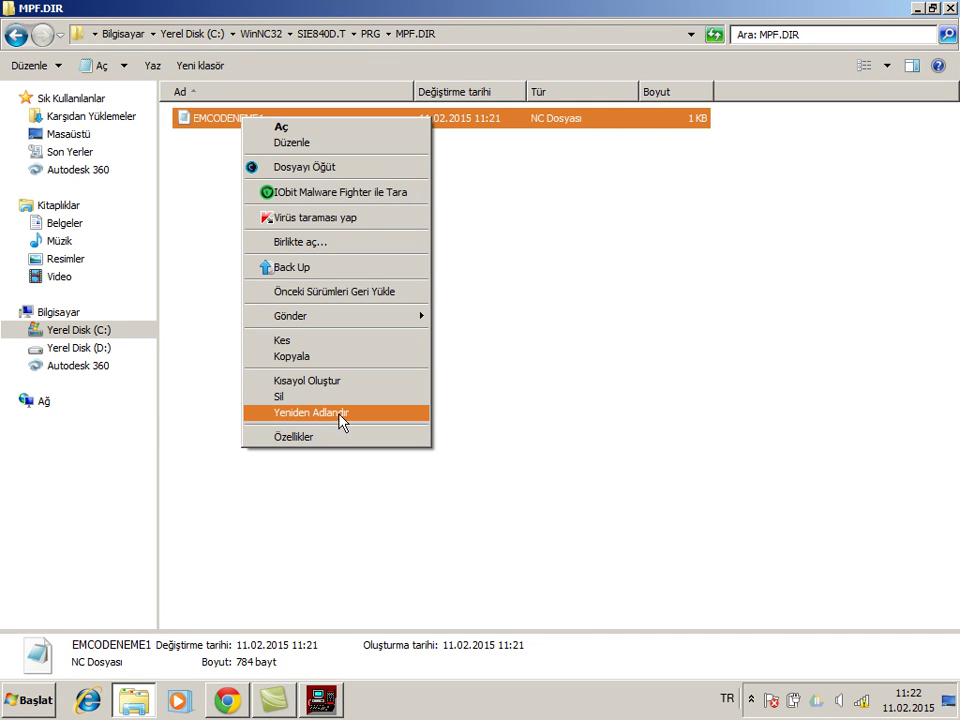
pyautogui.click(311, 437)
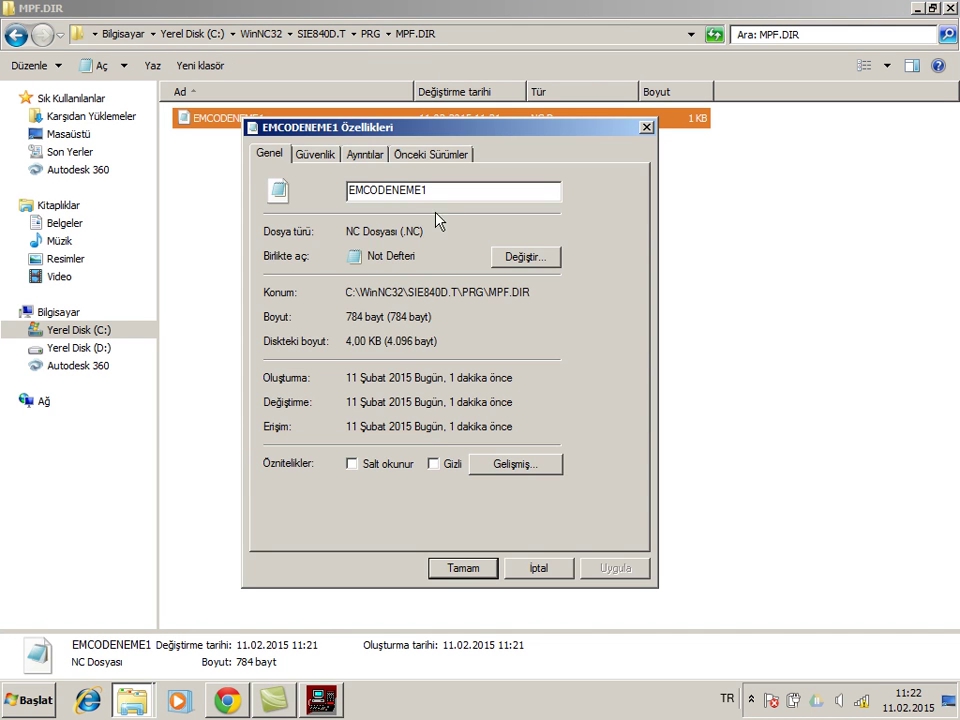
pyautogui.write('MPF')
pyautogui.click(407, 567)
# - Check WinNC's Subprograms and Part programs lists in the Program area
pyautogui.click(321, 700)
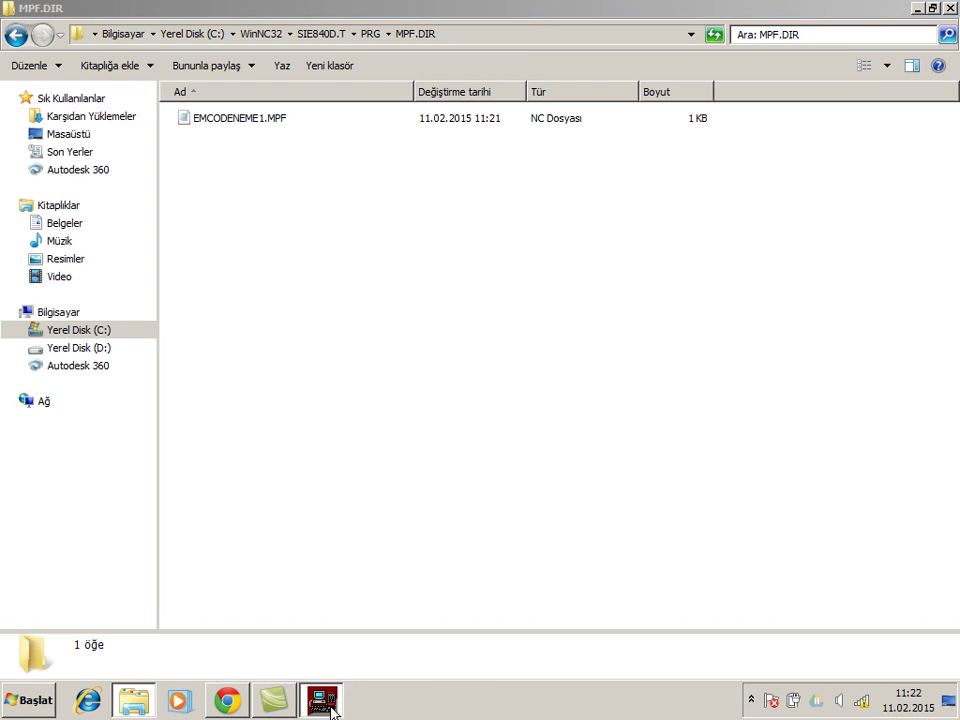
pyautogui.press('F10')
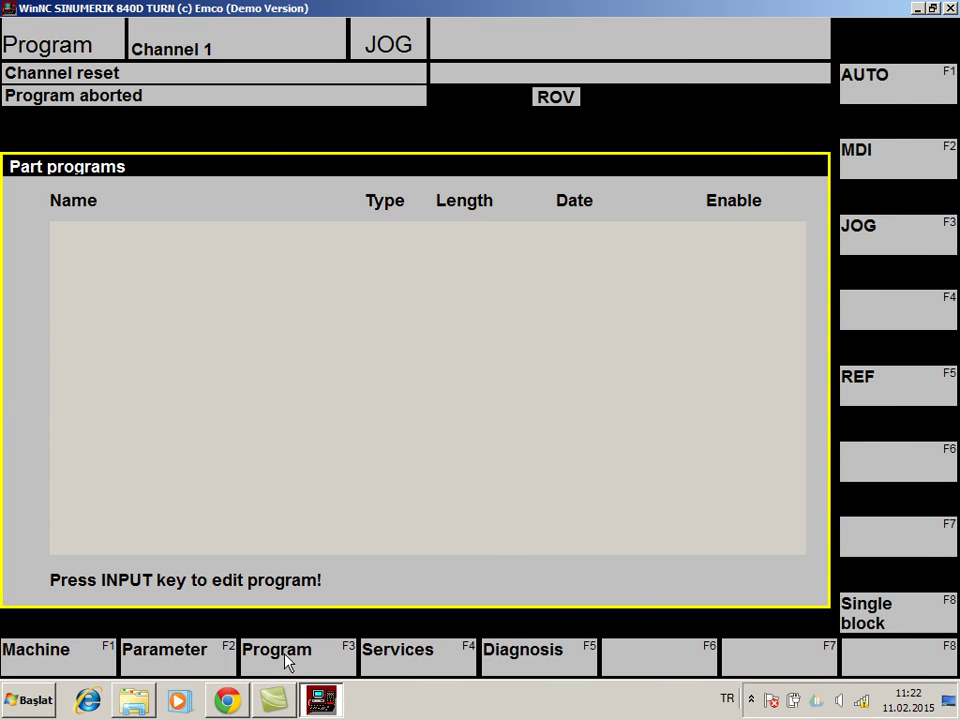
pyautogui.press('F10')
pyautogui.click(285, 660)
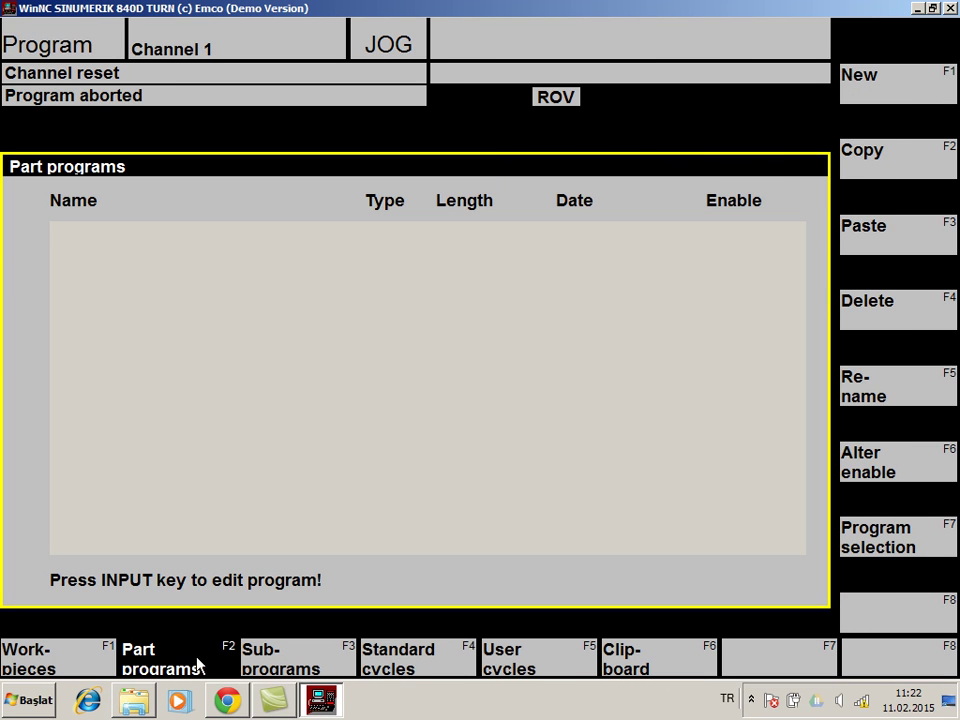
pyautogui.click(287, 657)
pyautogui.click(193, 663)
# - Rename EMCODENEME1.MPF back to EMCODENEME1, dropping the .MPF extension
pyautogui.click(140, 702)
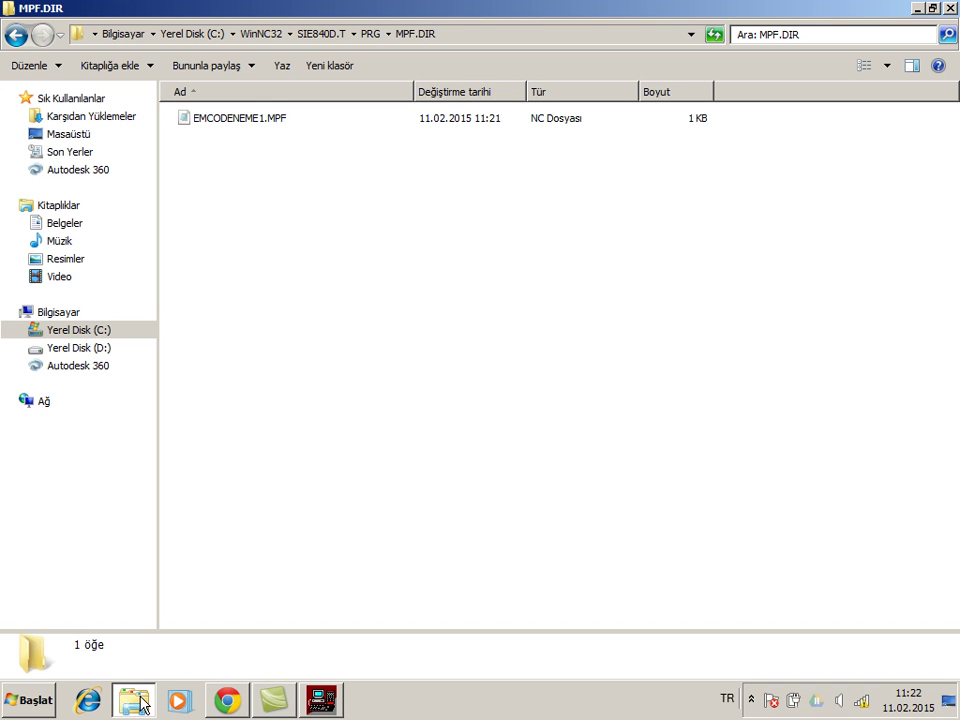
pyautogui.rightClick(244, 119)
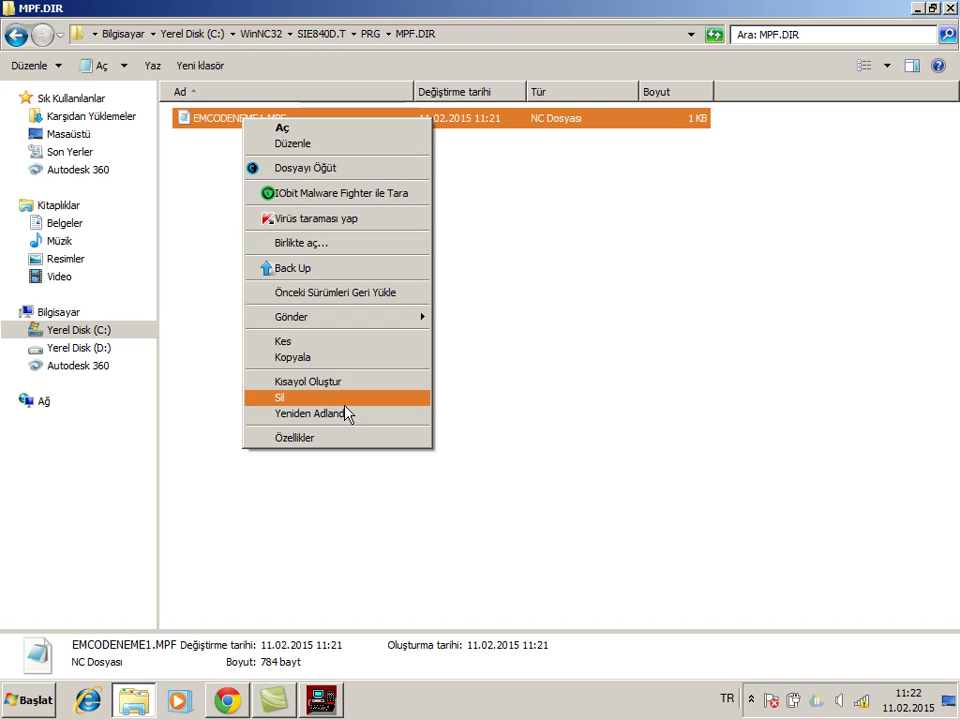
pyautogui.click(340, 413)
pyautogui.press('BackSpace')
pyautogui.press('BackSpace')
pyautogui.press('BackSpace')
pyautogui.press('BackSpace')
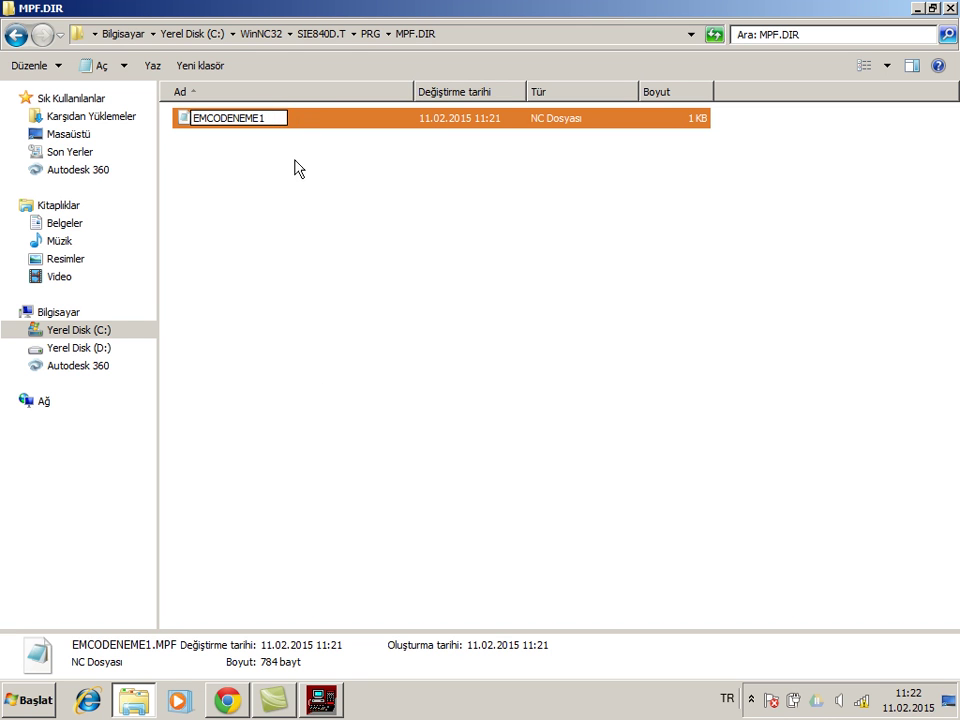
pyautogui.click(258, 138)
# - Copy EMCODENEME1 into the PRG\CLIP.DIR folder
pyautogui.rightClick(244, 121)
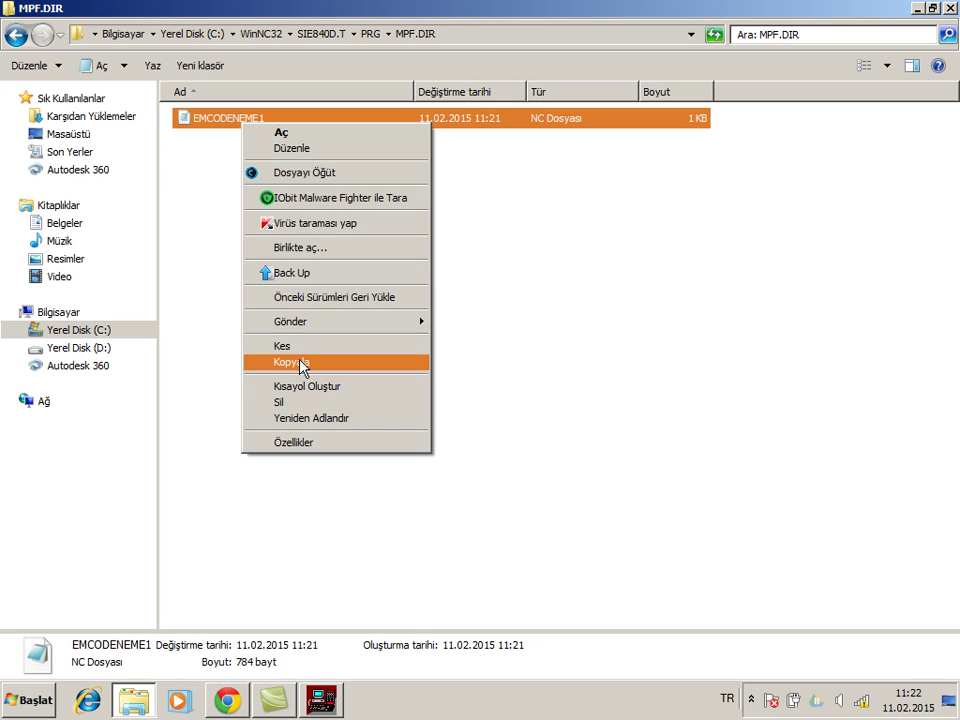
pyautogui.click(299, 359)
pyautogui.click(17, 34)
pyautogui.doubleClick(218, 124)
pyautogui.rightClick(304, 202)
pyautogui.click(354, 315)
pyautogui.click(325, 430)
pyautogui.click(318, 700)
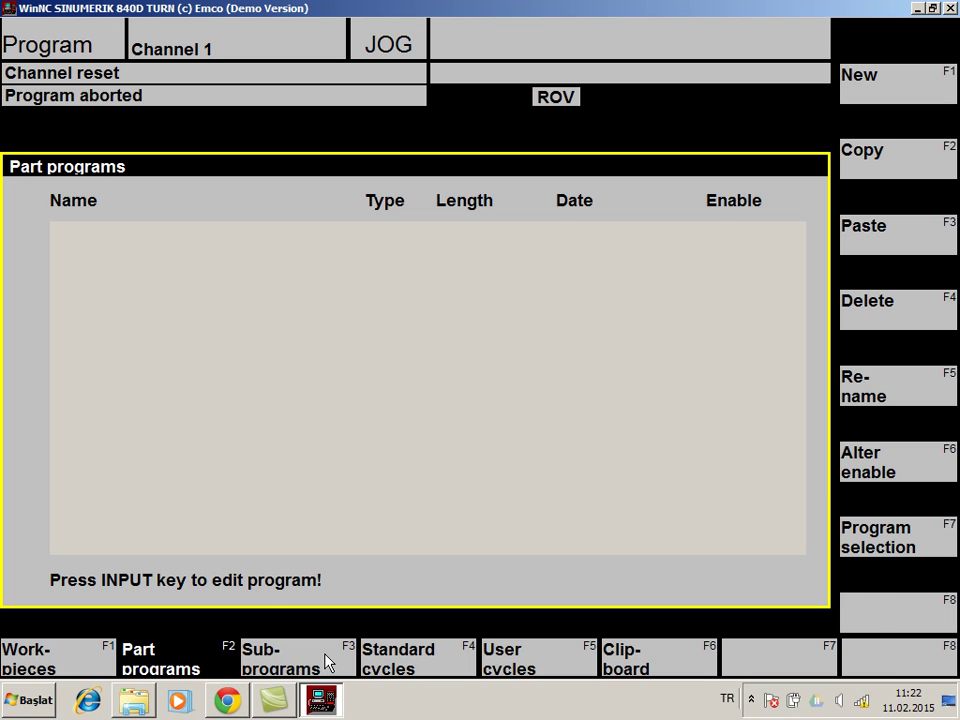
# - Copy EMCODENEME1 from WinNC's Clip-board and paste it into Part programs, confirming with OK
pyautogui.press('F10')
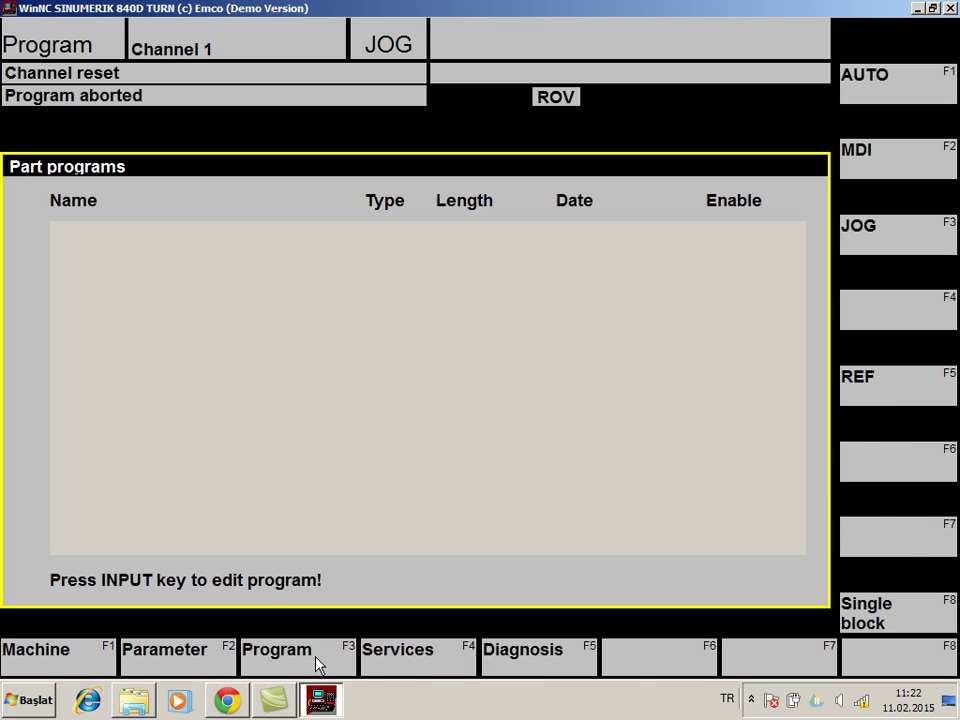
pyautogui.click(315, 657)
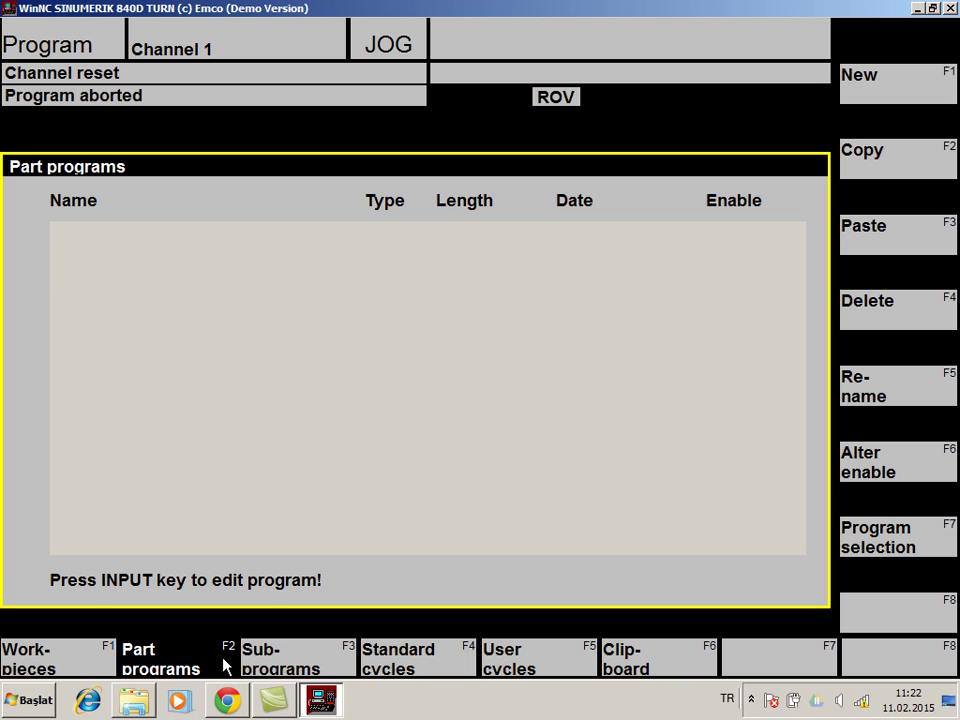
pyautogui.click(643, 666)
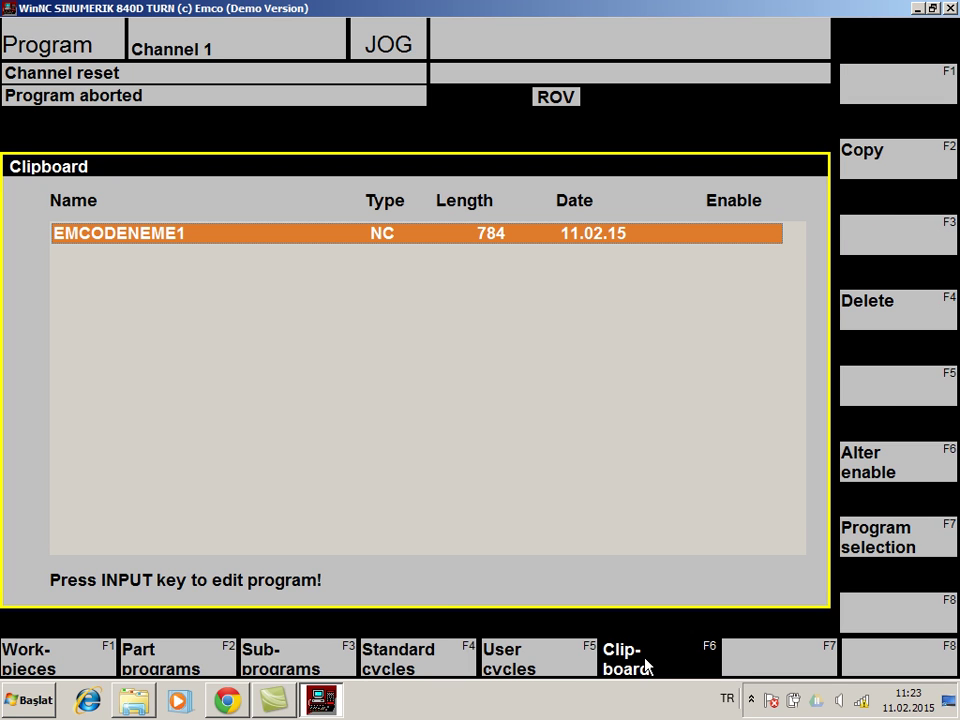
pyautogui.click(881, 152)
pyautogui.click(177, 657)
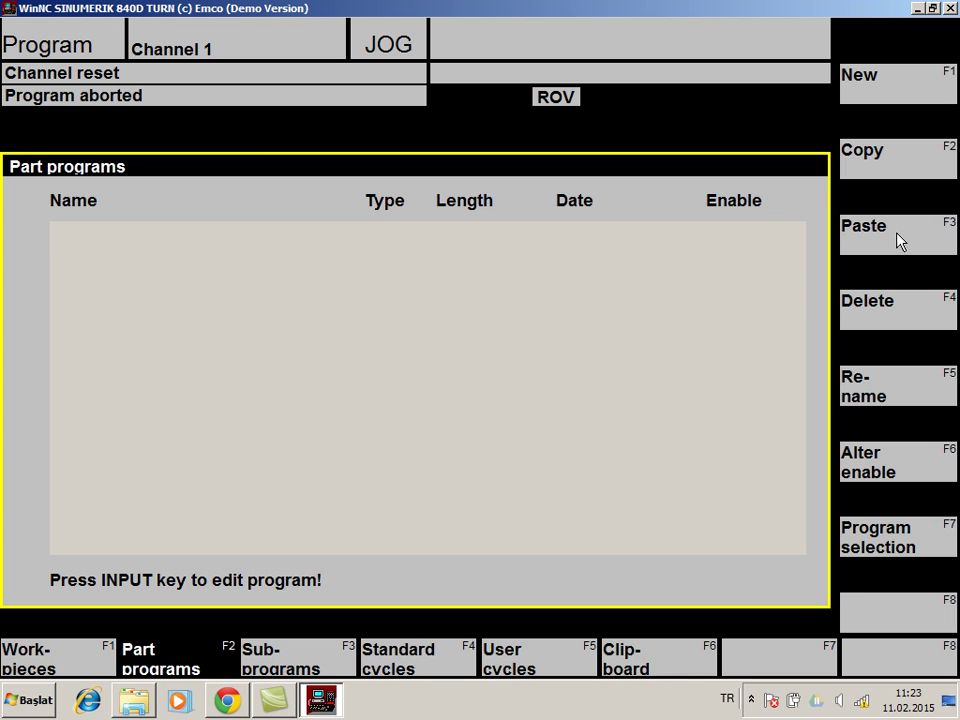
pyautogui.click(896, 240)
pyautogui.click(862, 612)
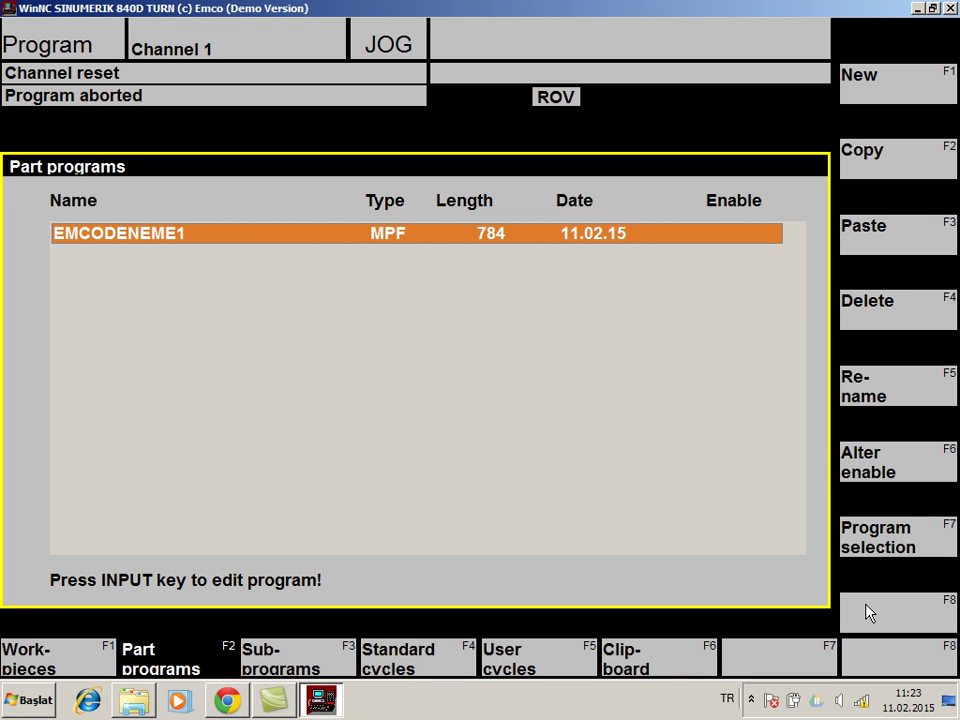
# - Renumber the EMCODENEME1.MPF blocks with increment 1, then switch to its 3D simulation
pyautogui.doubleClick(163, 243)
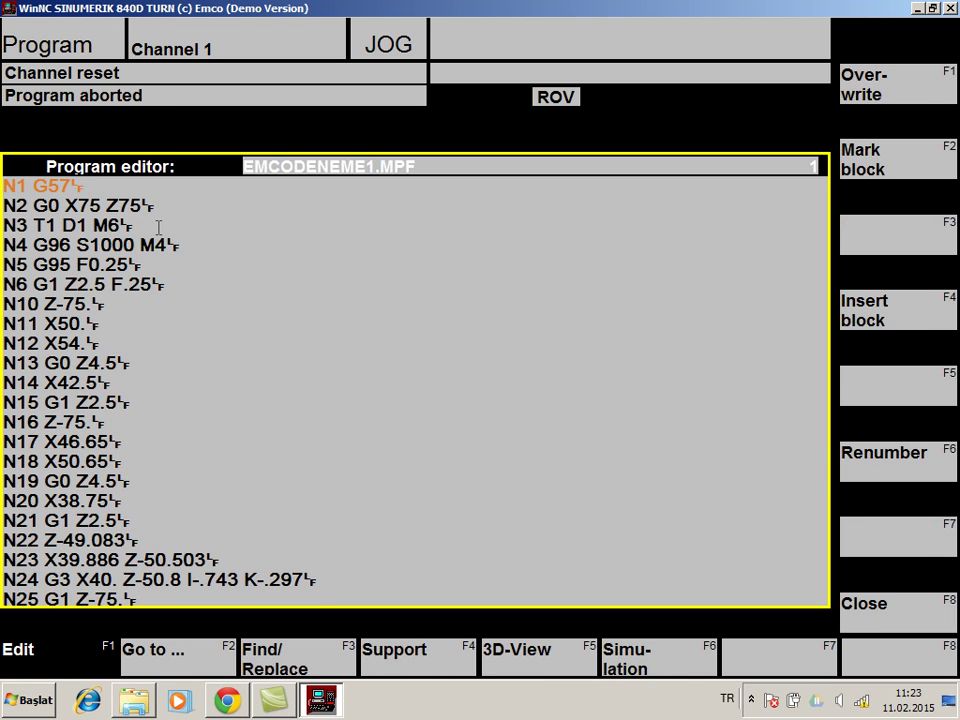
pyautogui.click(908, 458)
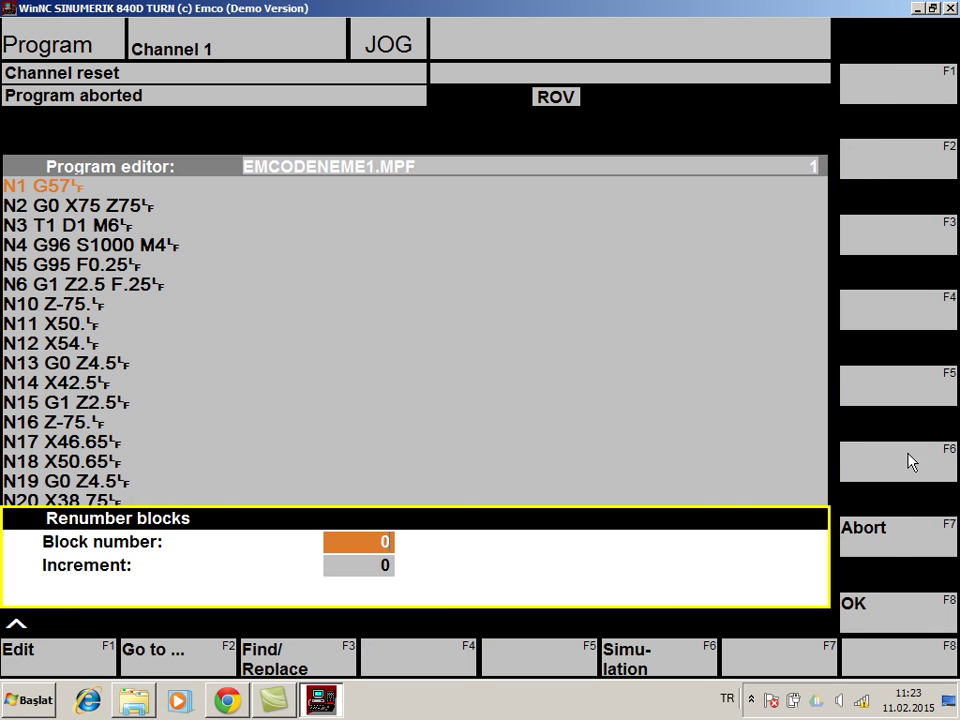
pyautogui.click(380, 565)
pyautogui.write('1')
pyautogui.click(868, 608)
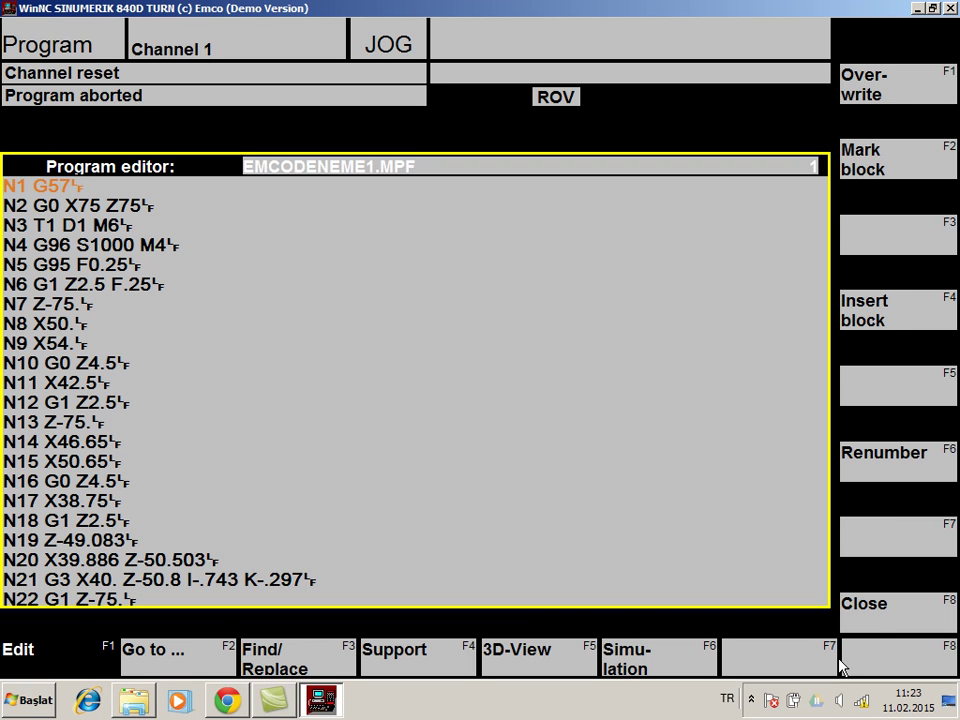
pyautogui.click(531, 652)
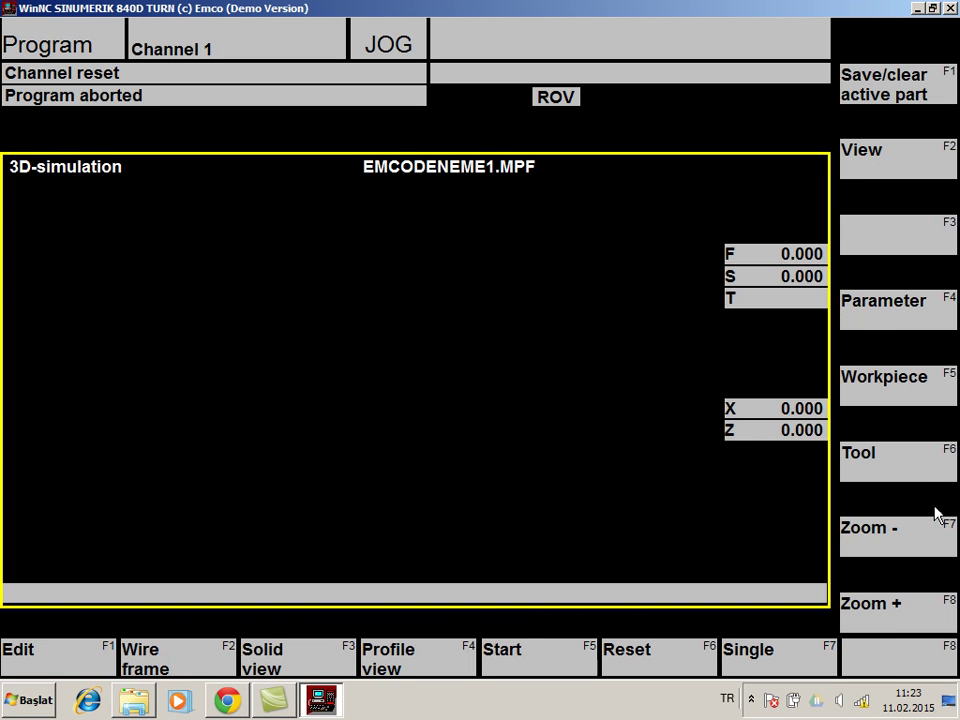
# - Change the workpiece blank from 20 to 50 diameter, with dimensions 90 and 100, and accept
pyautogui.click(893, 386)
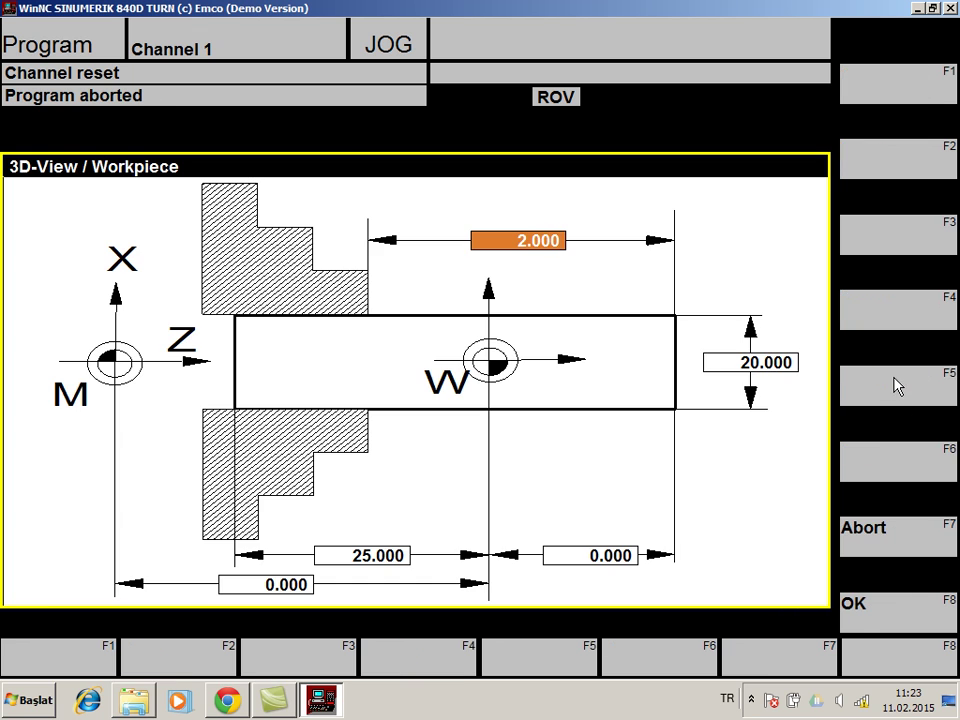
pyautogui.click(727, 363)
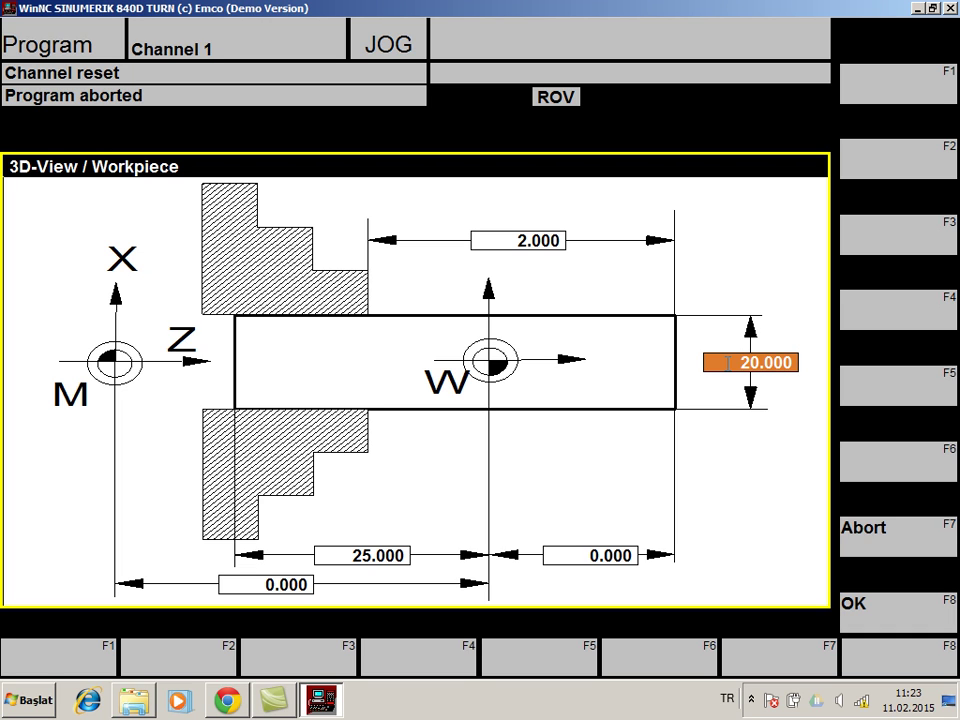
pyautogui.write('50')
pyautogui.press('Return')
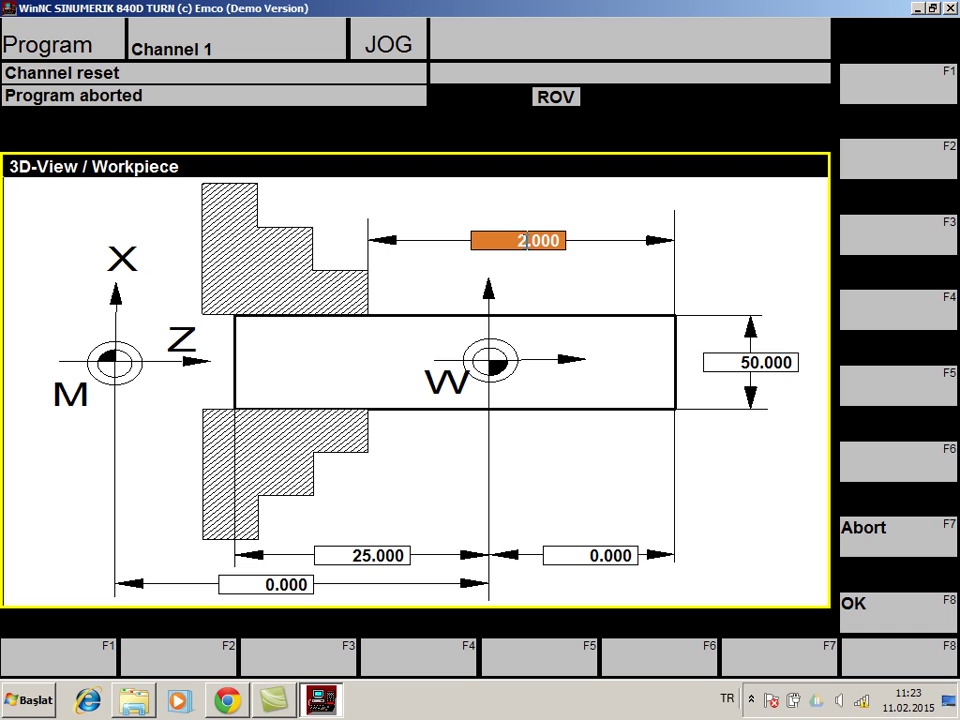
pyautogui.write('90')
pyautogui.click(375, 556)
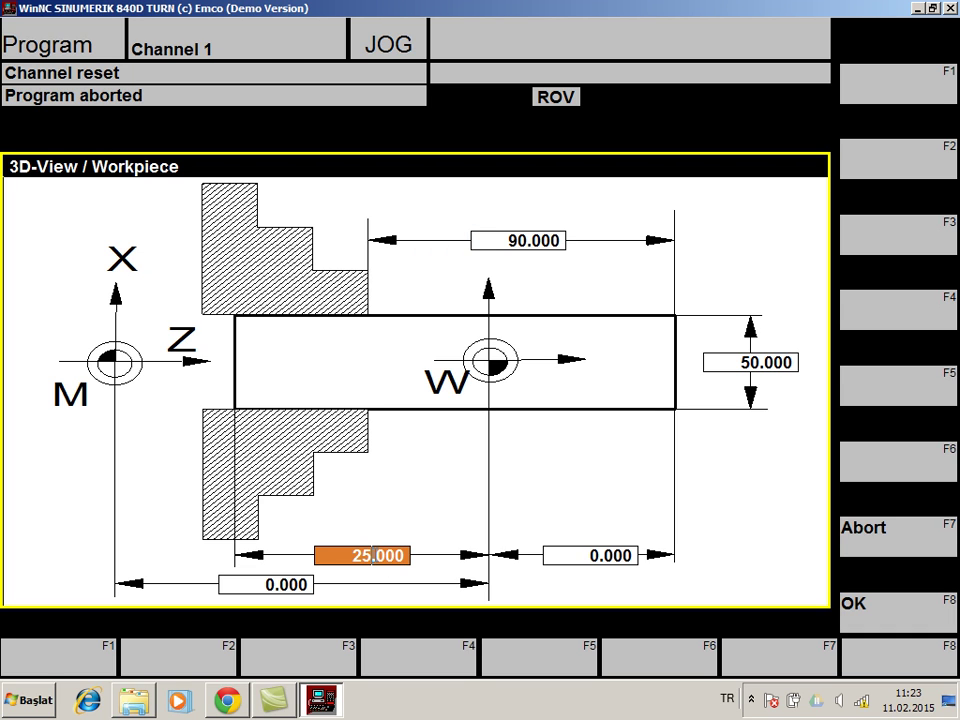
pyautogui.write('100')
pyautogui.click(593, 553)
pyautogui.click(915, 607)
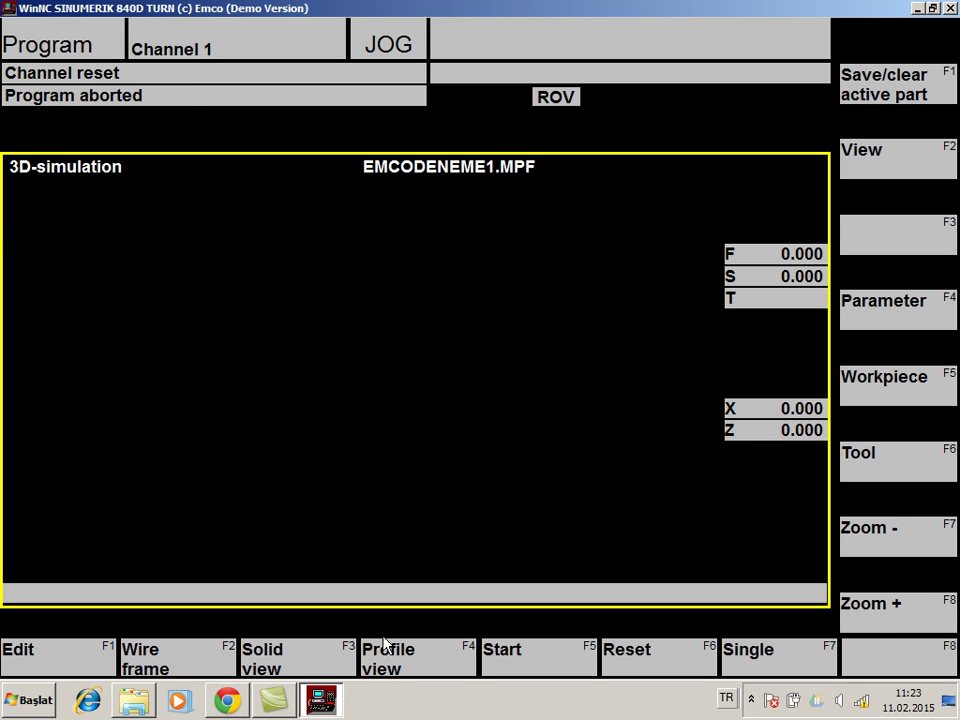
# - In the tool offsets, delete tool 1 and create a new T1 of type 510
pyautogui.press('F10')
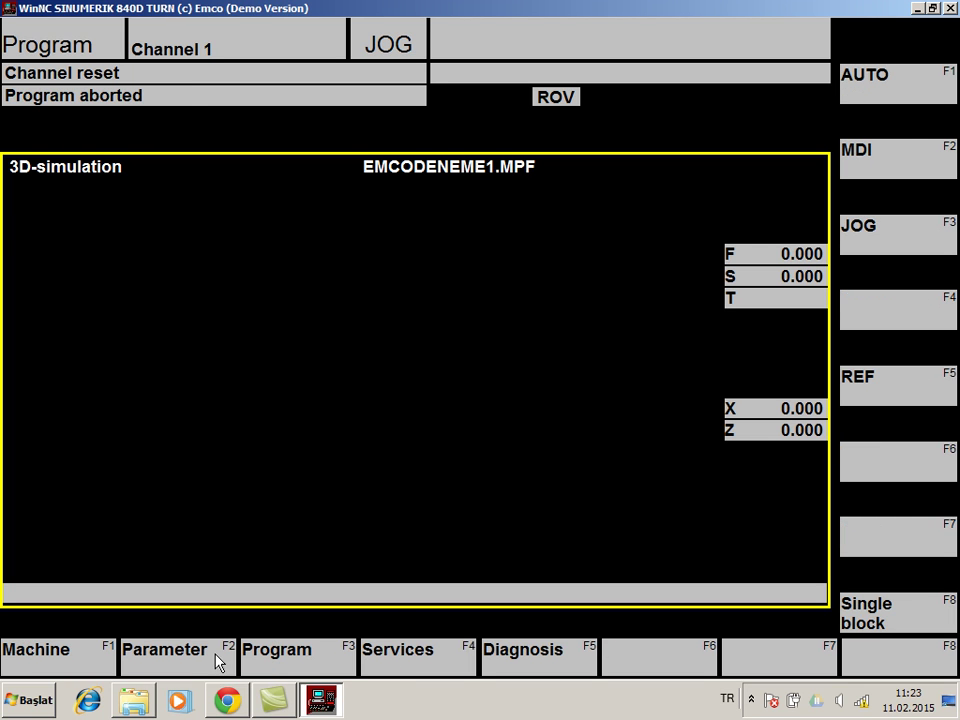
pyautogui.click(208, 658)
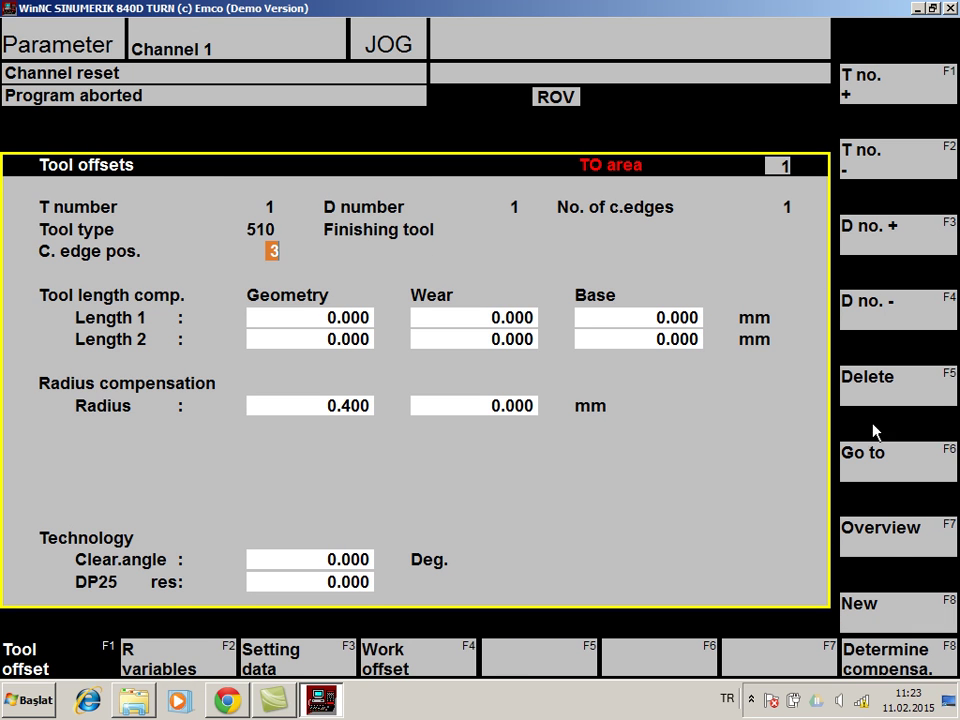
pyautogui.click(884, 385)
pyautogui.click(891, 311)
pyautogui.click(886, 617)
pyautogui.click(873, 305)
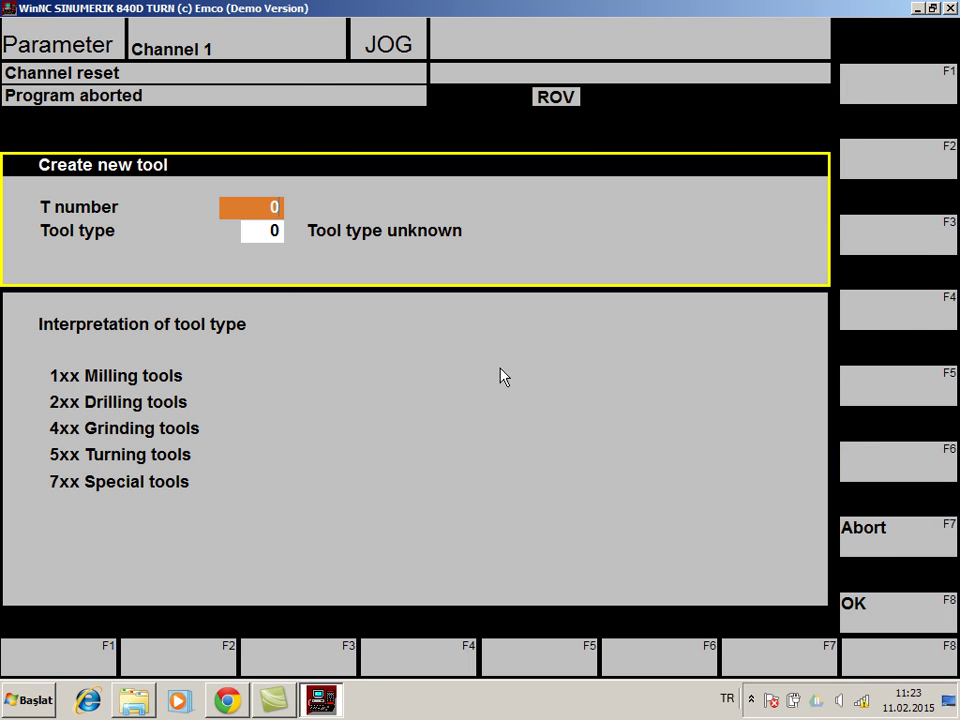
pyautogui.write('1')
pyautogui.click(268, 224)
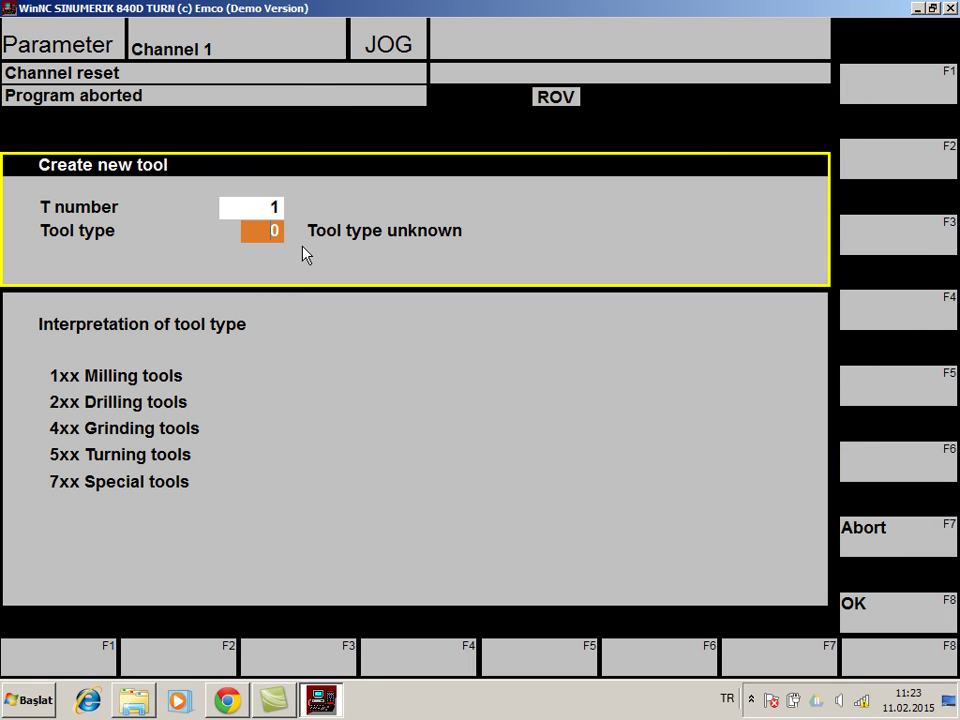
pyautogui.write('50')
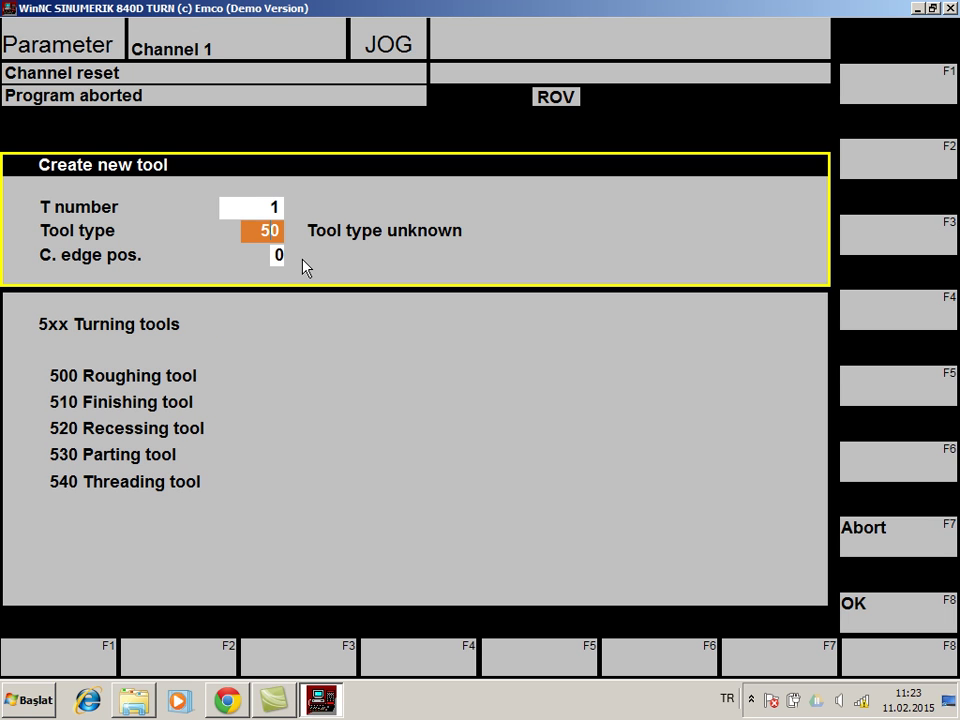
pyautogui.write('1')
pyautogui.click(895, 622)
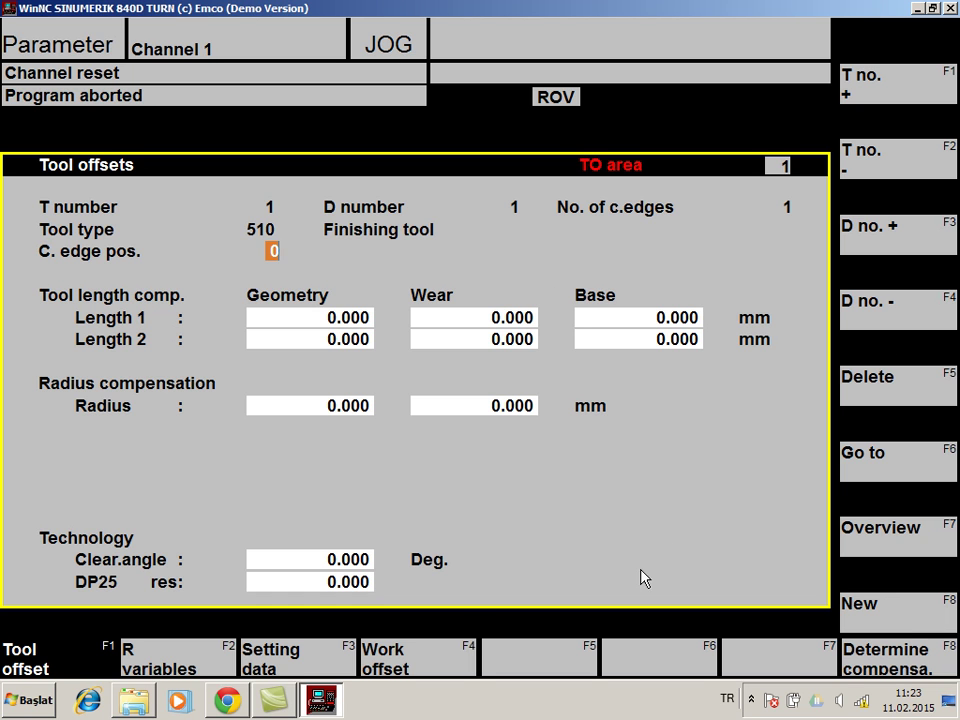
# - Open the work offsets and step through G55 and G56 to G57
pyautogui.click(424, 657)
pyautogui.click(895, 92)
pyautogui.click(895, 92)
pyautogui.click(891, 84)
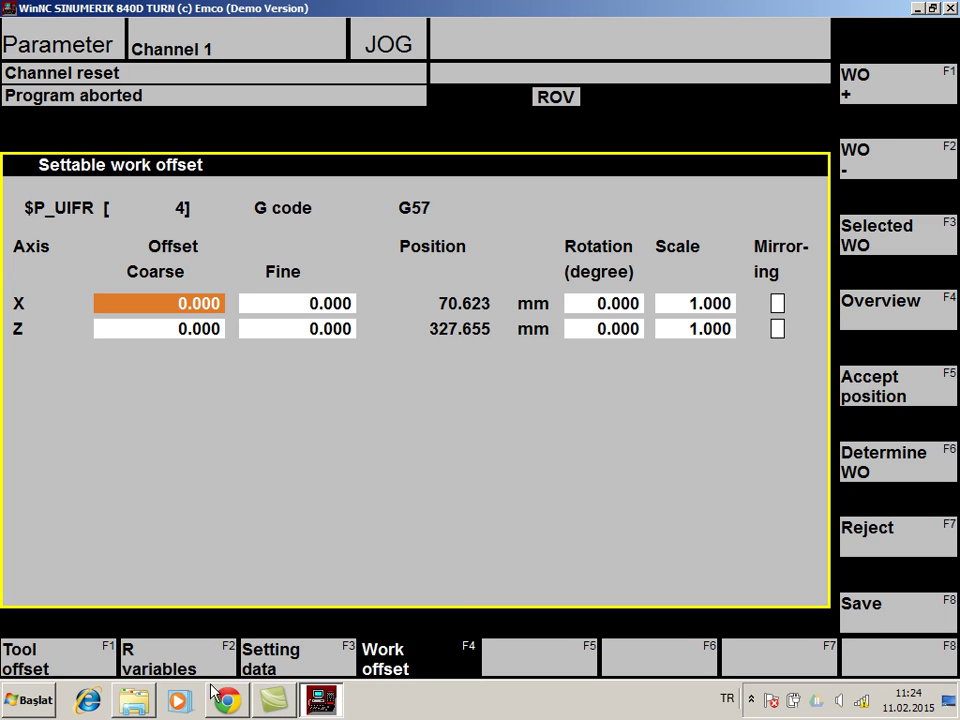
# - Start and reset the 3D simulation, then return to it via the program editor
pyautogui.press('F10')
pyautogui.click(255, 662)
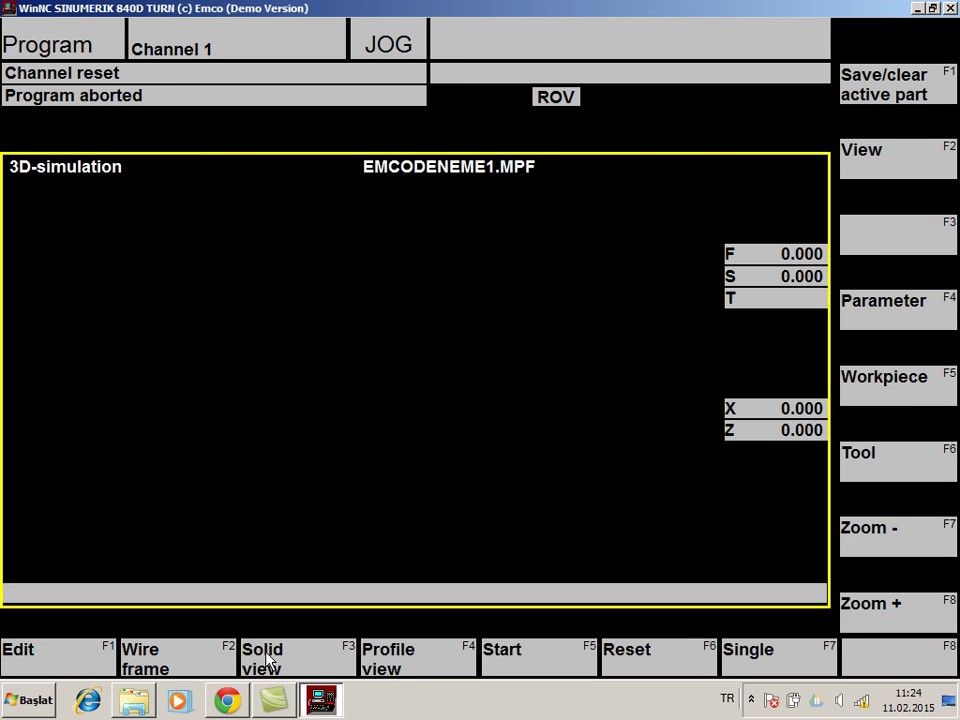
pyautogui.click(534, 665)
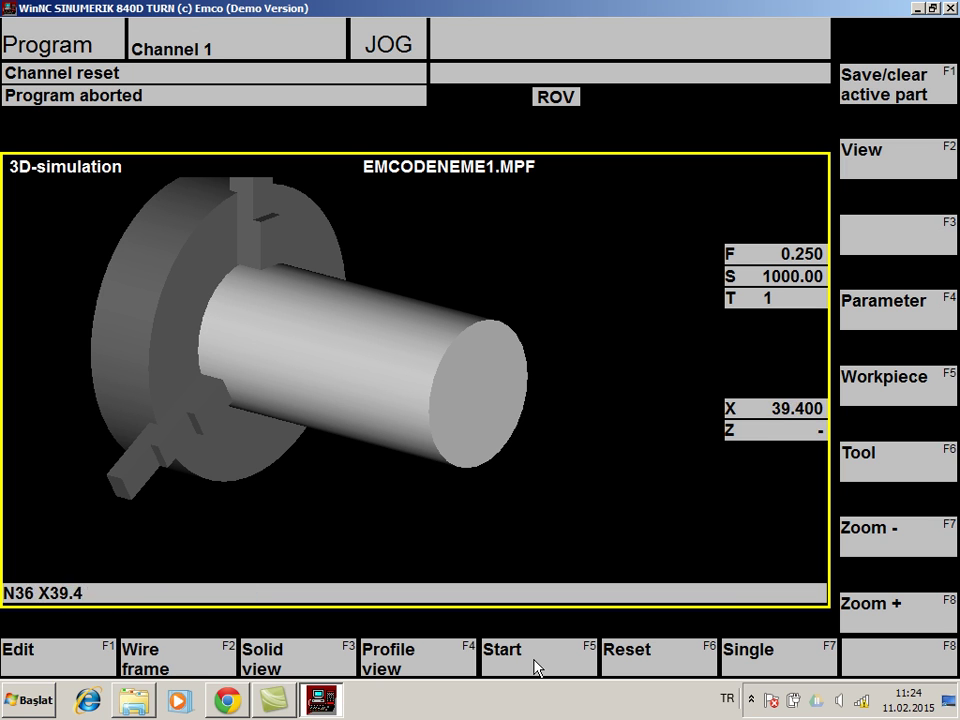
pyautogui.click(658, 666)
pyautogui.click(55, 660)
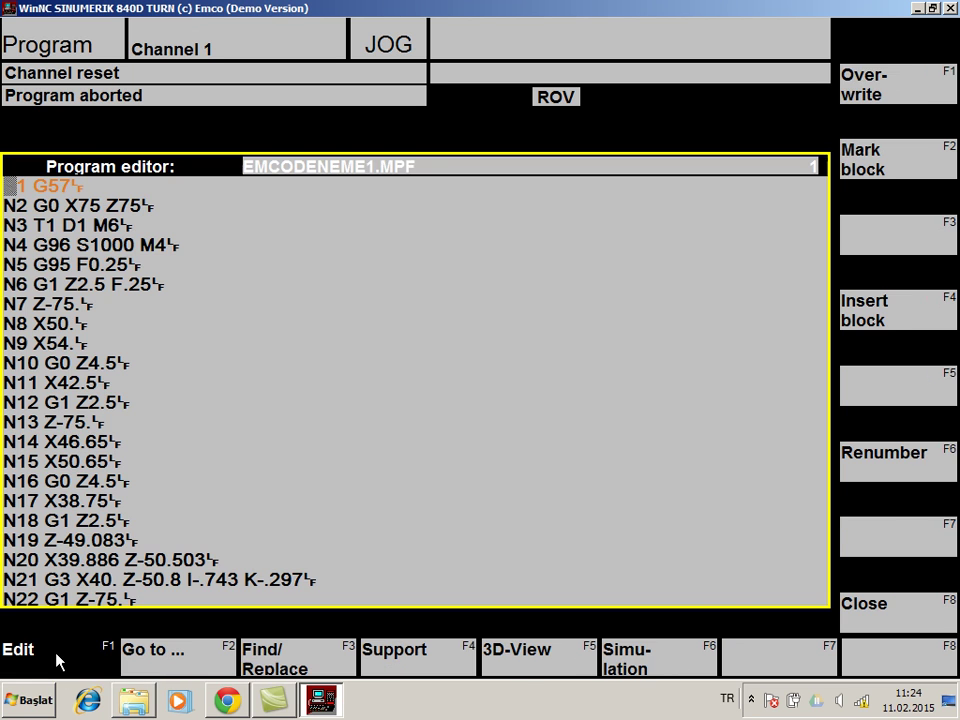
pyautogui.press('F10')
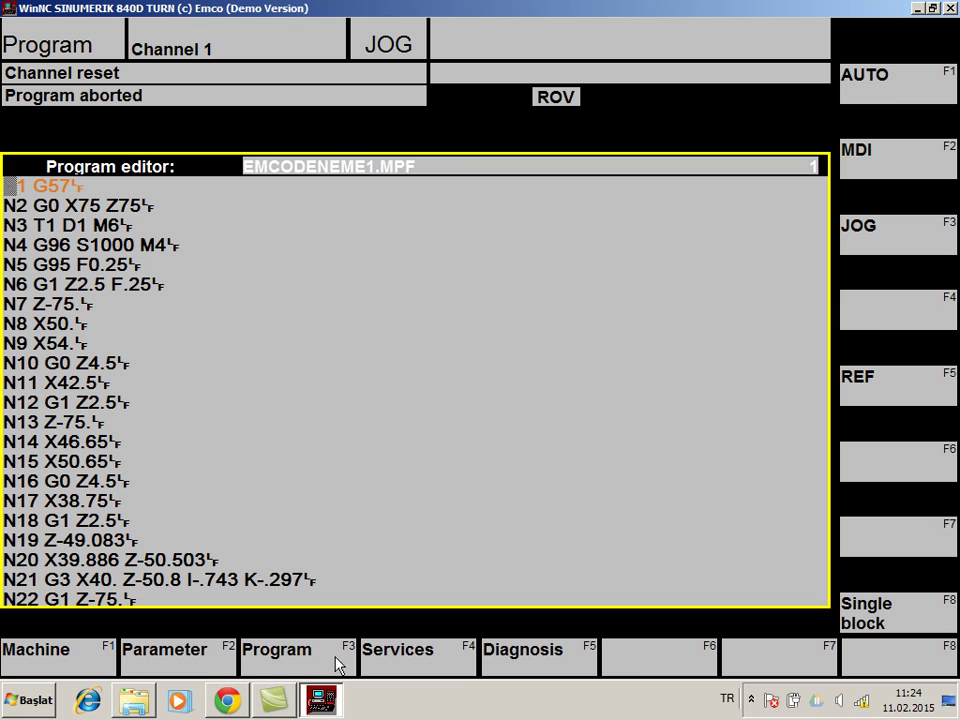
pyautogui.click(326, 662)
pyautogui.click(518, 657)
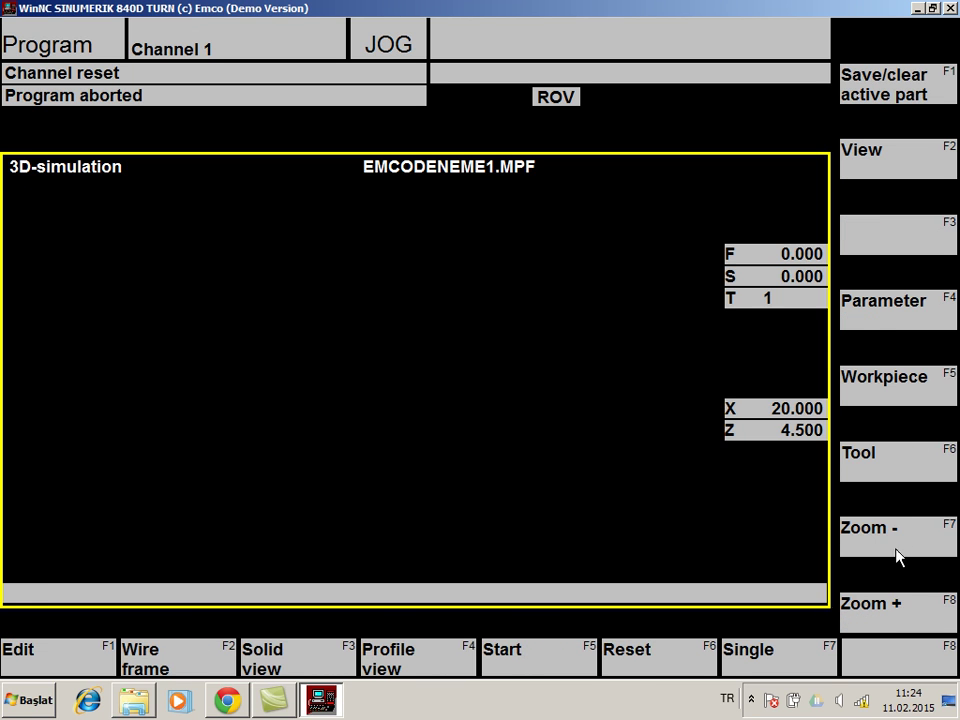
# - Load the Copying tool left into toolholder 001 and return to the simulation controls
pyautogui.click(893, 458)
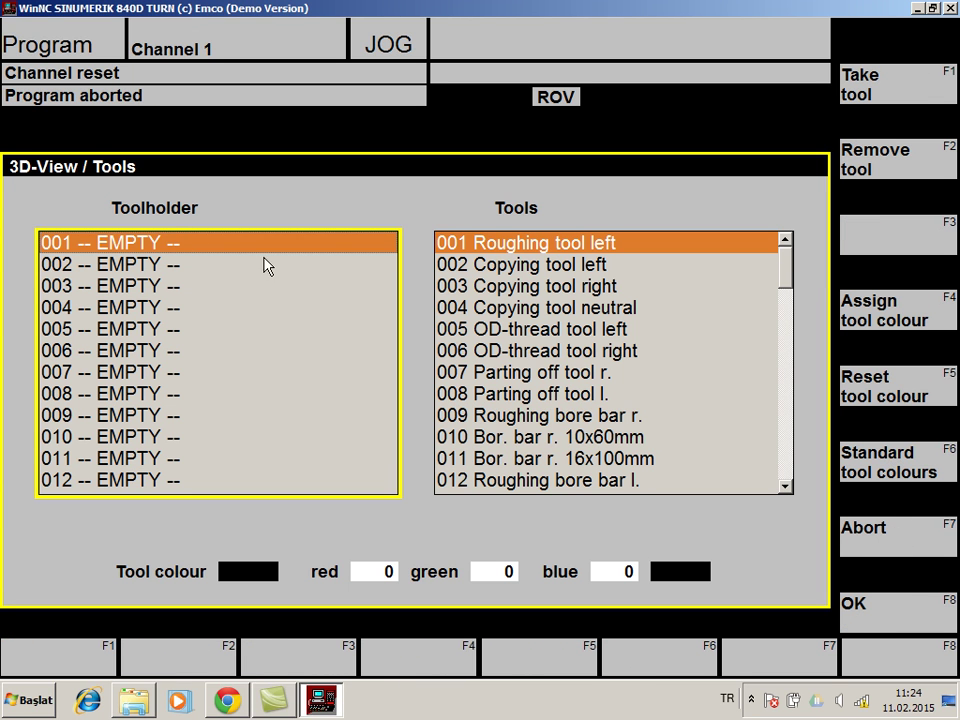
pyautogui.click(528, 265)
pyautogui.click(855, 86)
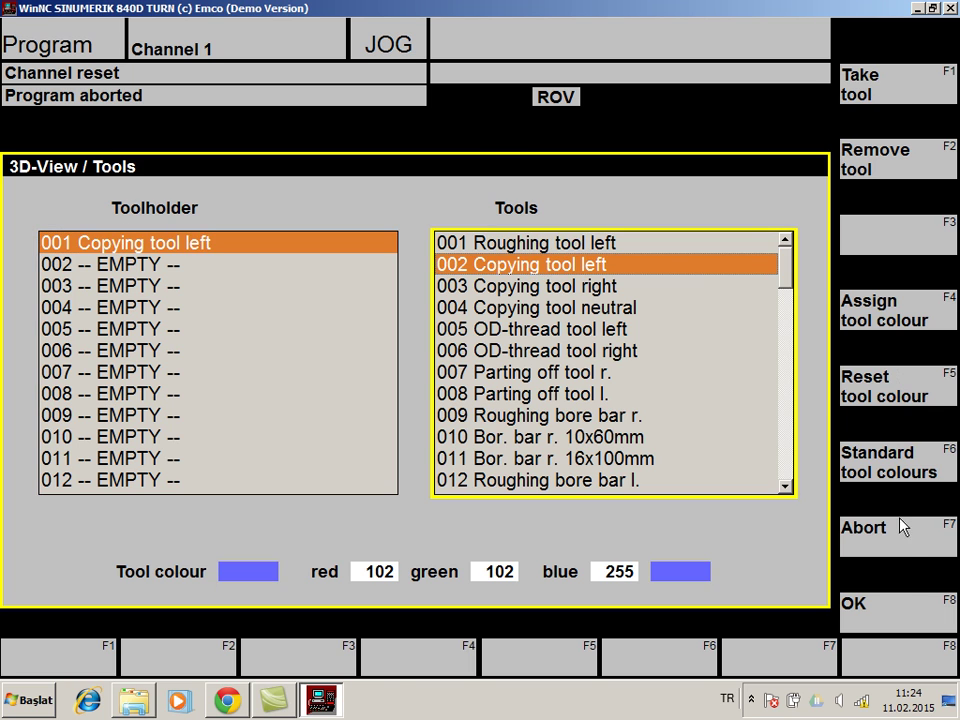
pyautogui.click(885, 628)
pyautogui.press('F10')
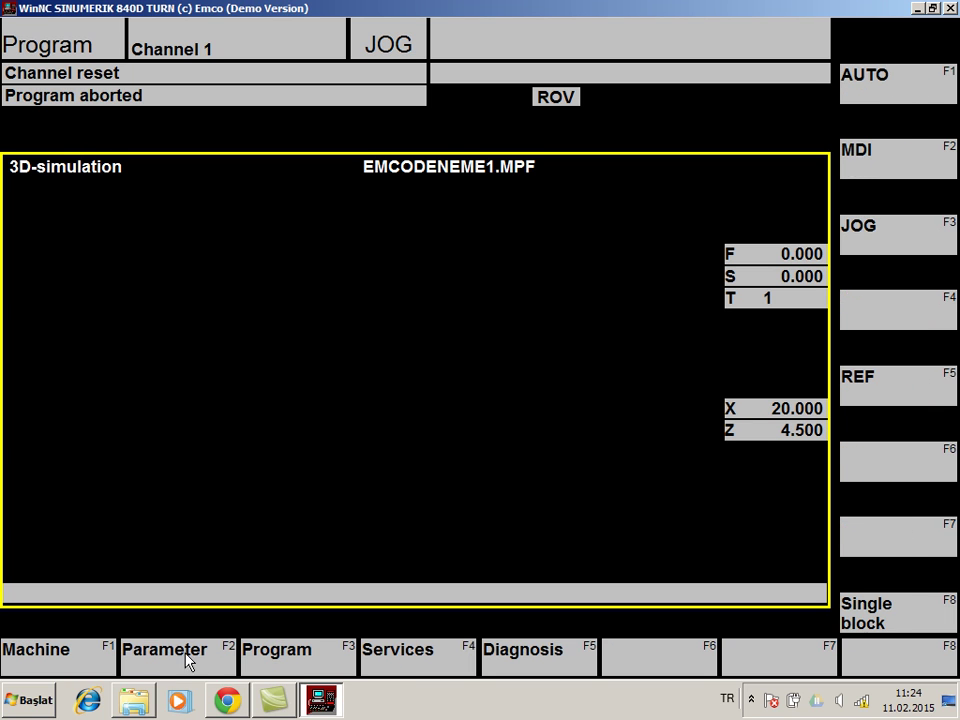
pyautogui.press('F10')
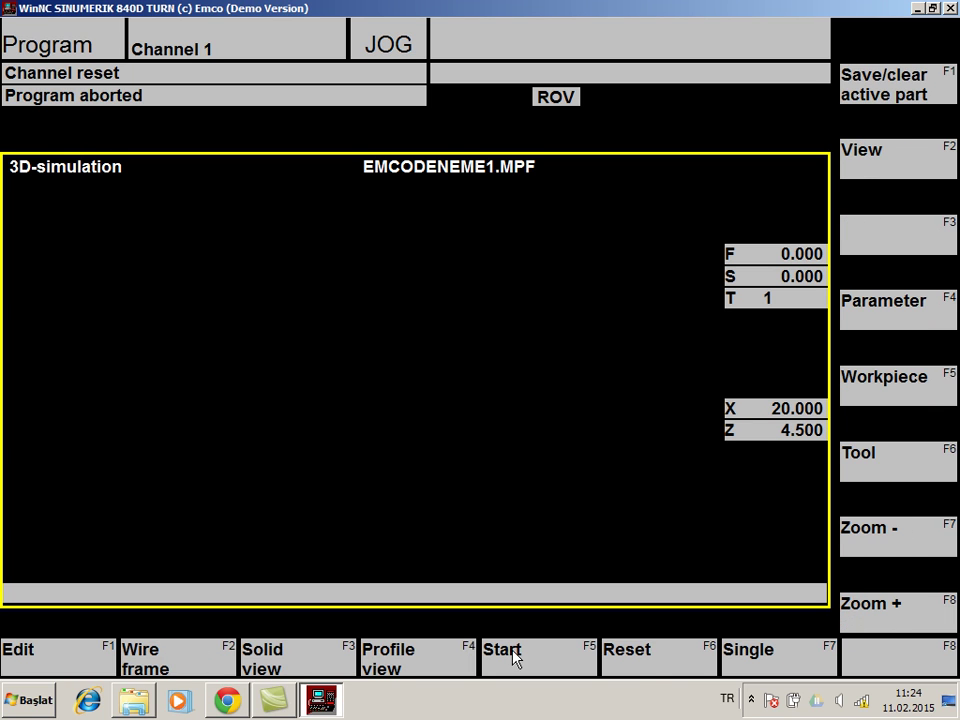
# - Run the simulation to machine the stepped, tapered part, reset it, and show hidden tray icons
pyautogui.click(516, 656)
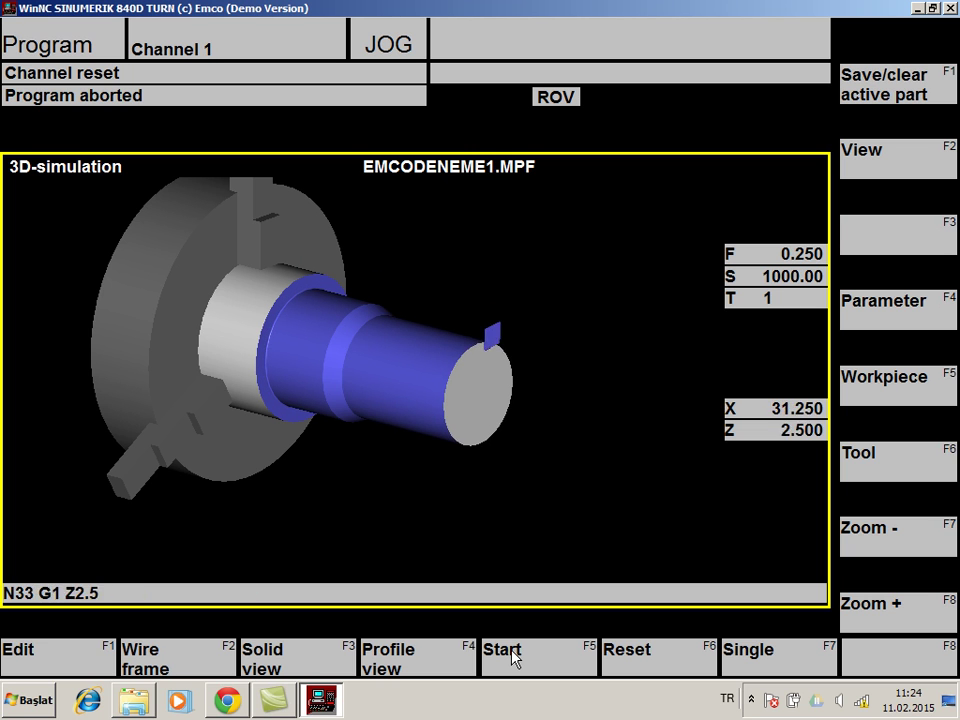
pyautogui.click(654, 656)
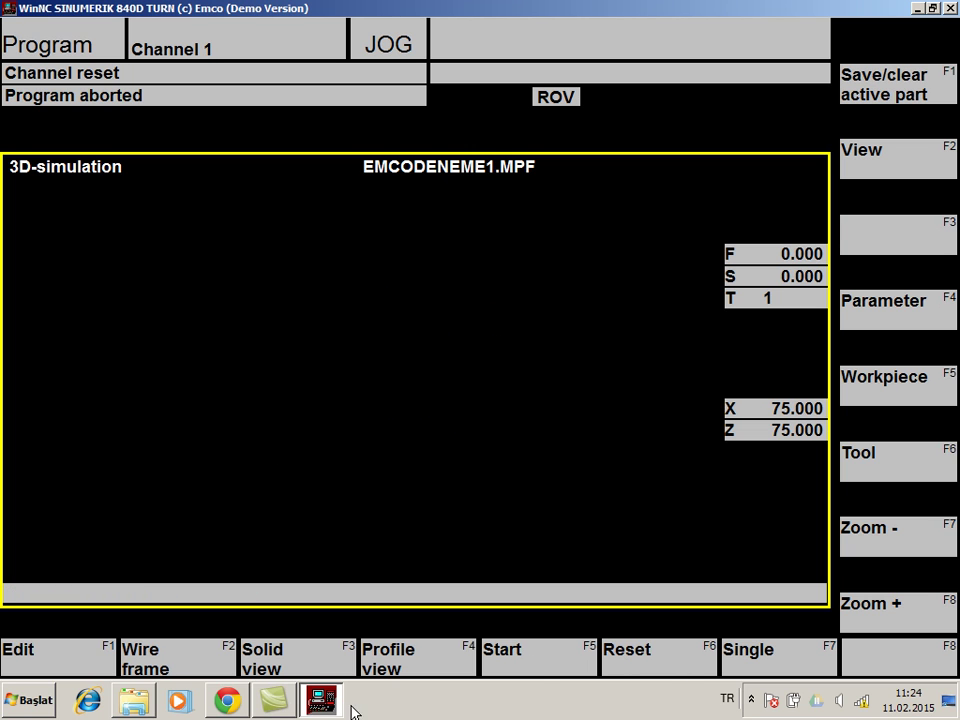
pyautogui.click(751, 700)
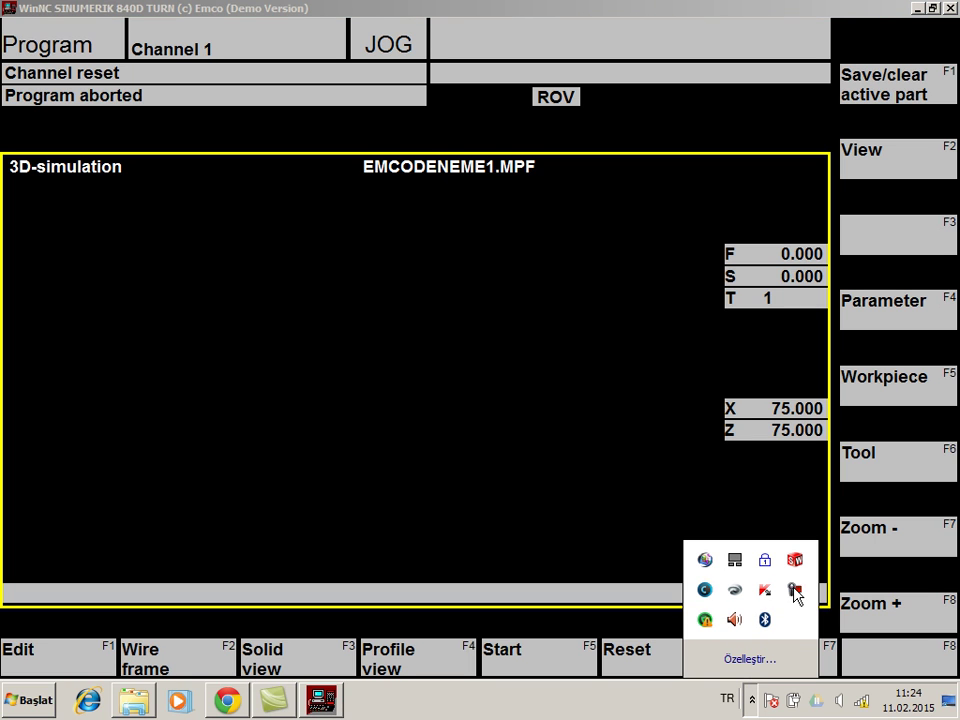